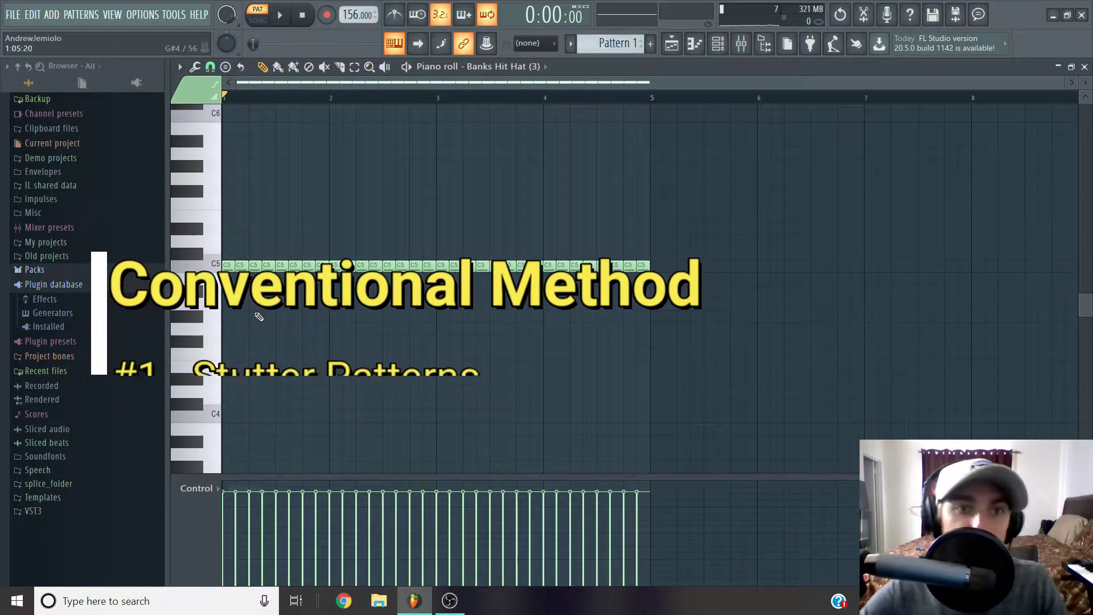
{"action": "scroll", "coordinate": [257, 314], "scroll_direction": "up", "scroll_amount": 2}
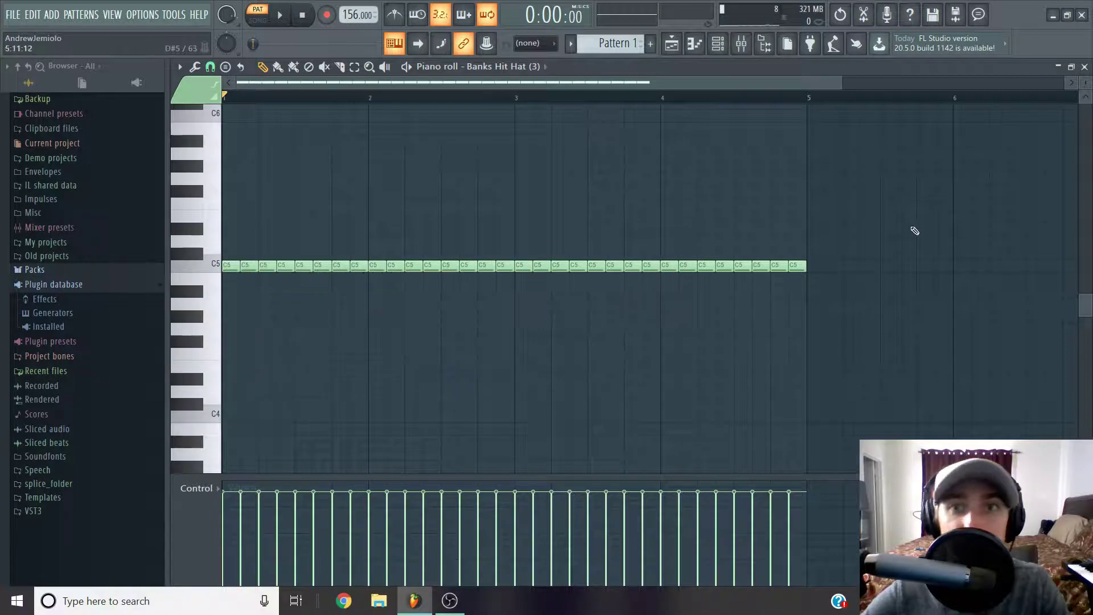
{"action": "left_click_drag", "start_coordinate": [279, 272], "coordinate": [803, 286]}
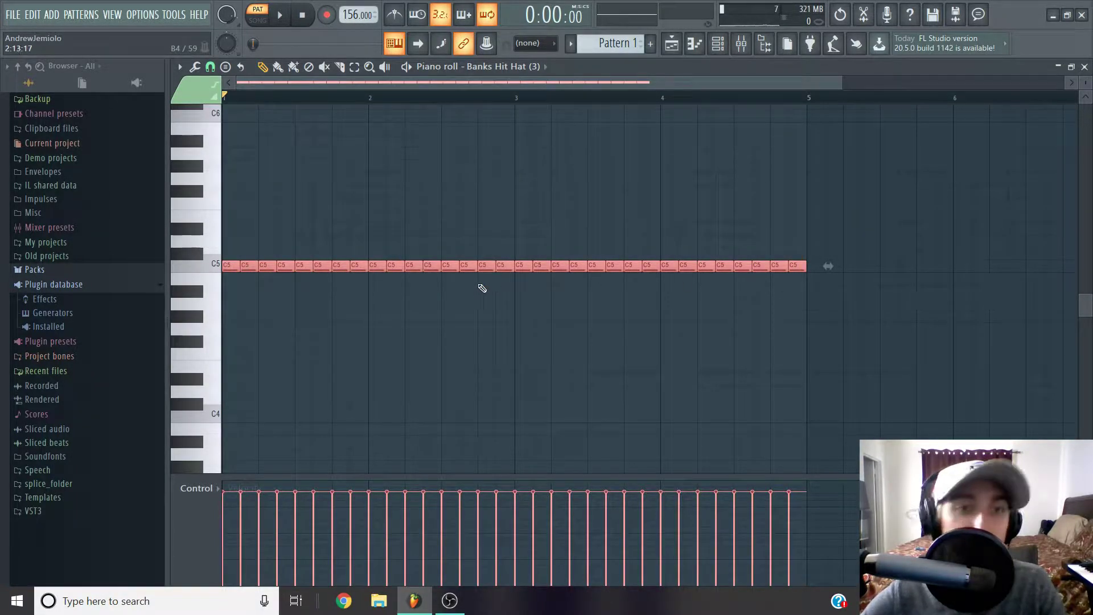
{"action": "left_click", "coordinate": [400, 235]}
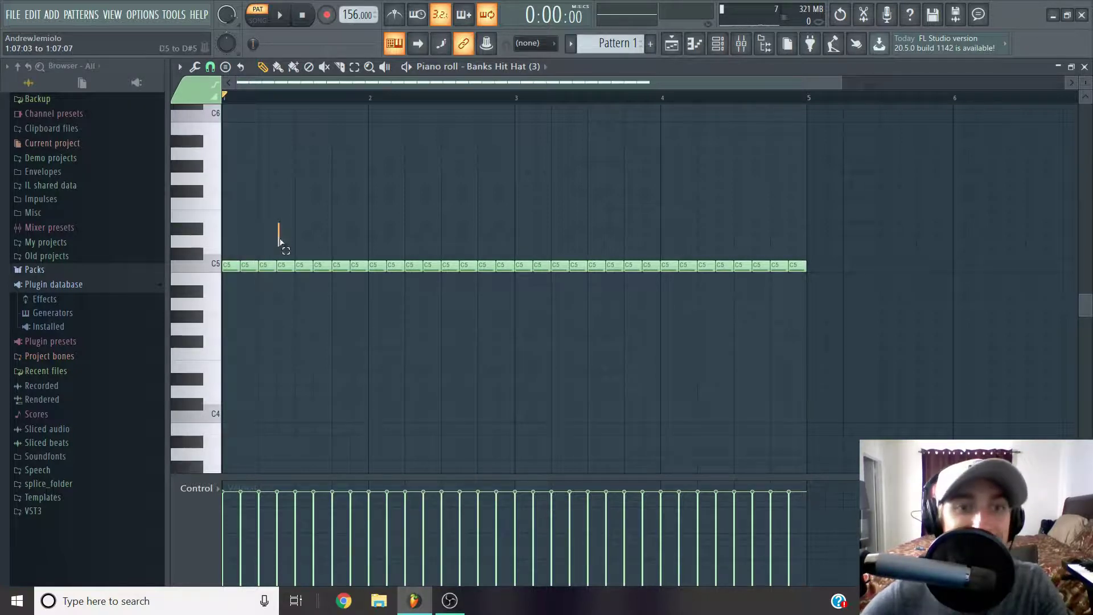
Set the piano roll snap to 1/4 beat and split the fourth C5 hi-hat note of bar 1 into two short notes
{"action": "left_click", "coordinate": [210, 66]}
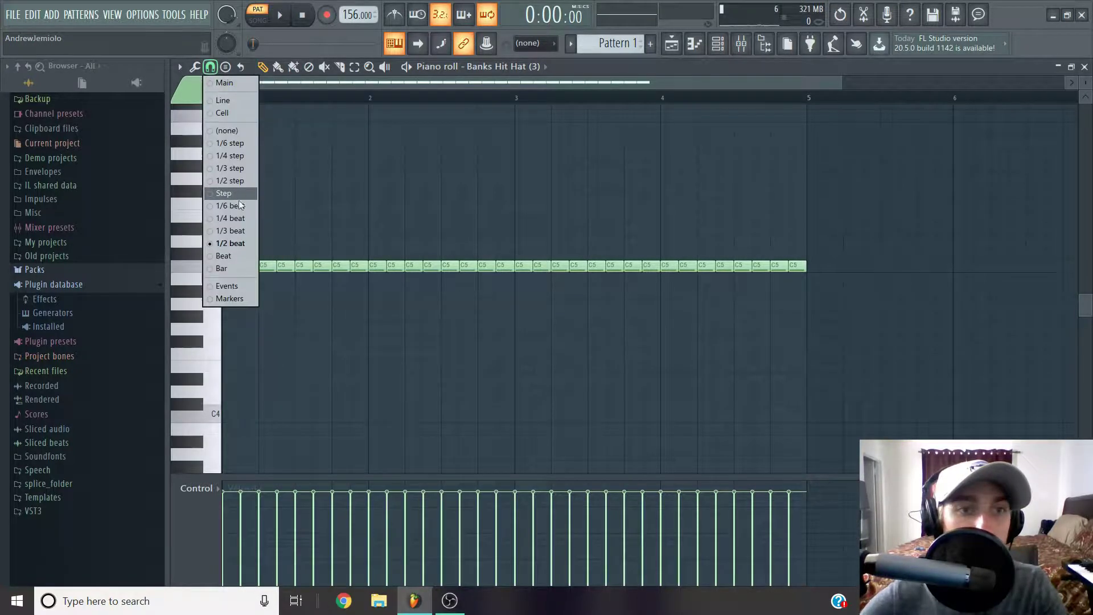
{"action": "left_click", "coordinate": [238, 218]}
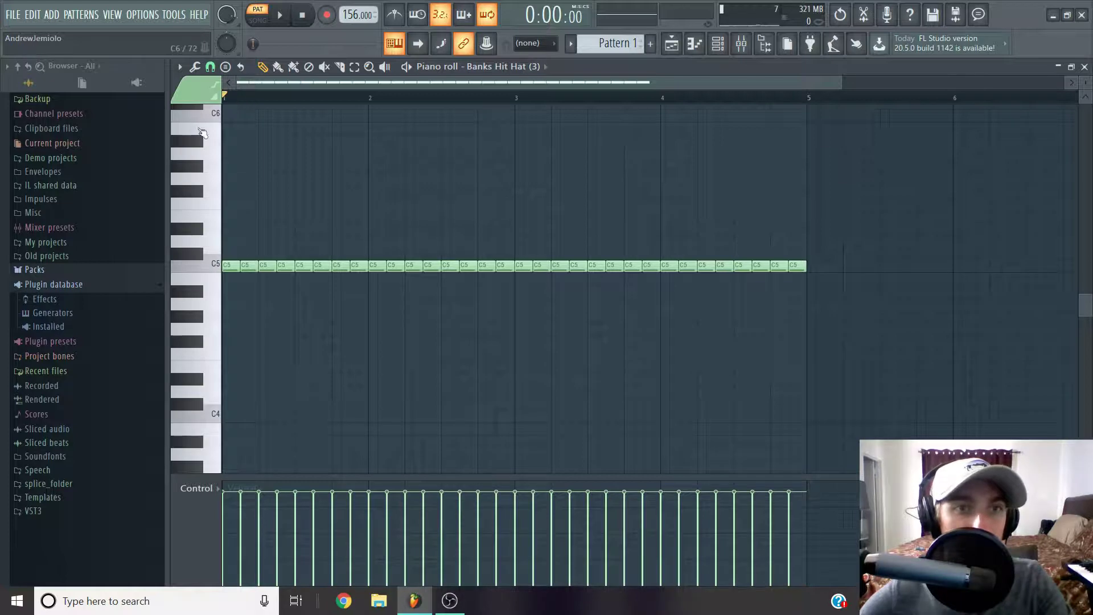
{"action": "scroll", "coordinate": [268, 239], "scroll_direction": "up", "scroll_amount": 1, "text": "ctrl"}
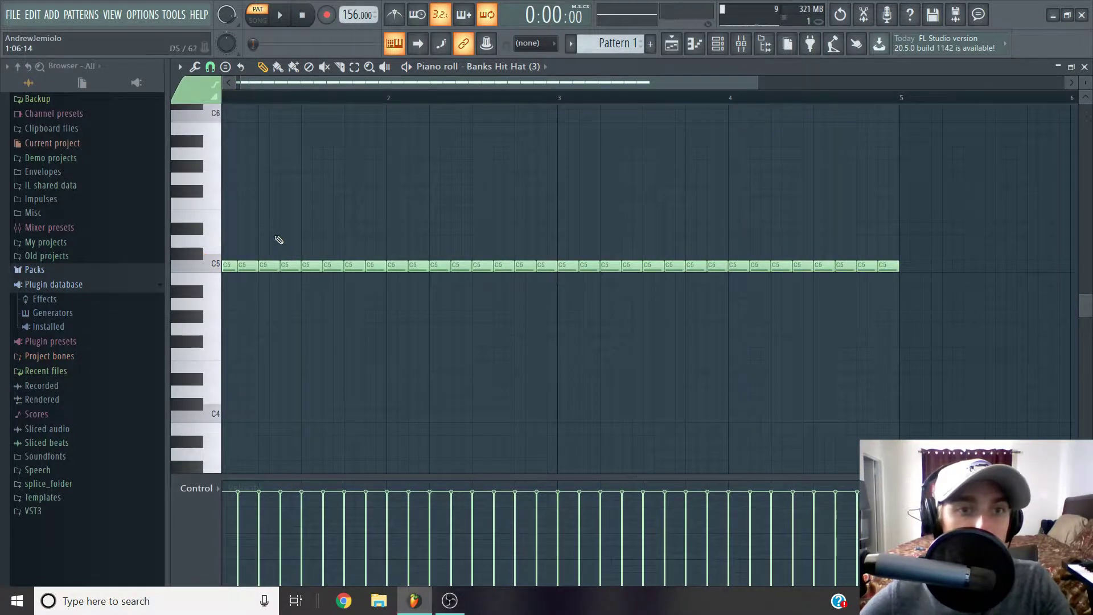
{"action": "scroll", "coordinate": [247, 131], "scroll_direction": "down", "scroll_amount": 2, "text": "ctrl"}
{"action": "scroll", "coordinate": [234, 188], "scroll_direction": "up", "scroll_amount": 2, "text": "ctrl"}
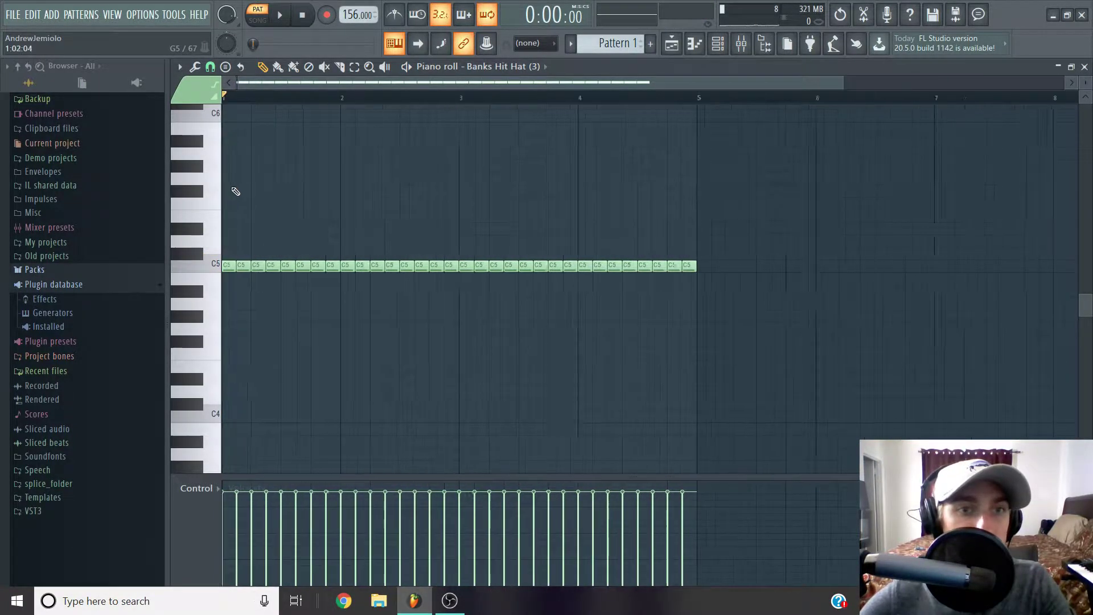
{"action": "left_click", "coordinate": [279, 267]}
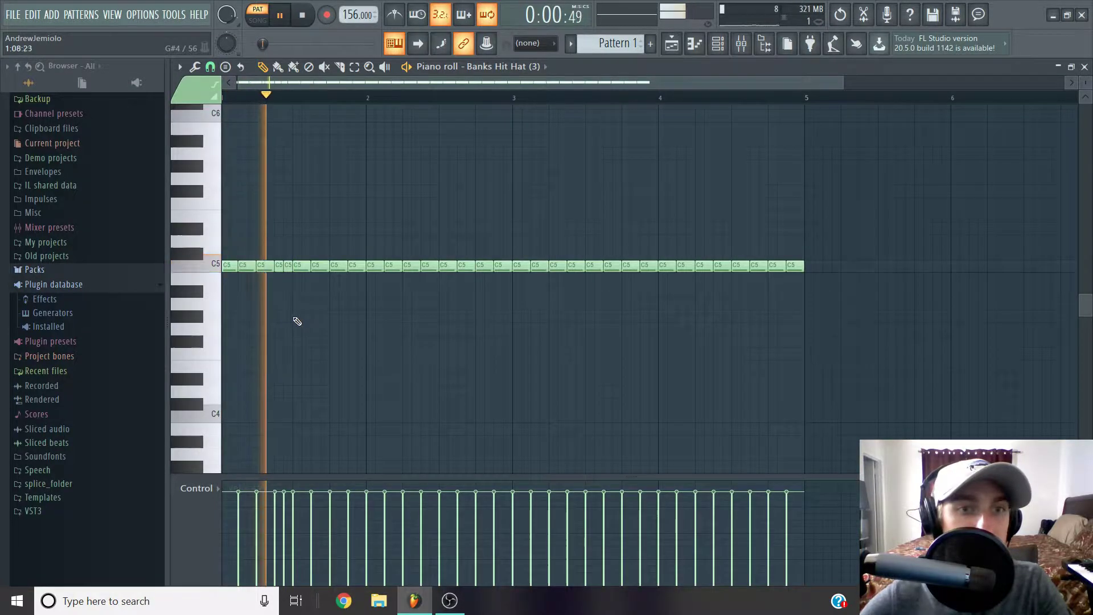
Split the third C5 note of bar 1 into two short notes and listen to the pattern
{"action": "scroll", "coordinate": [291, 317], "scroll_direction": "down", "scroll_amount": 2, "text": "ctrl"}
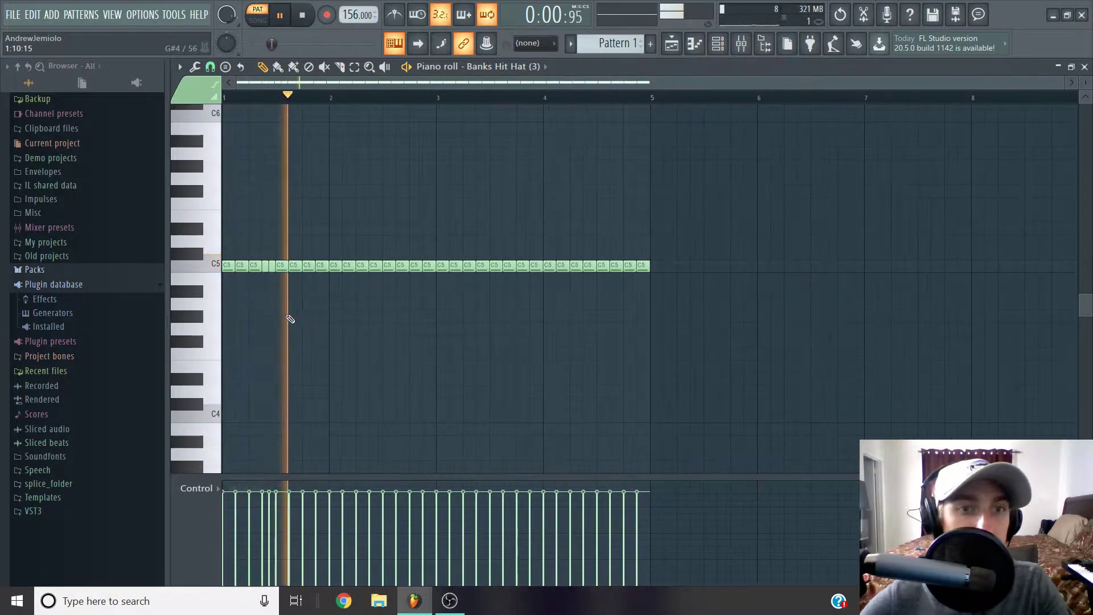
{"action": "left_click", "coordinate": [260, 266]}
{"action": "key", "text": "space"}
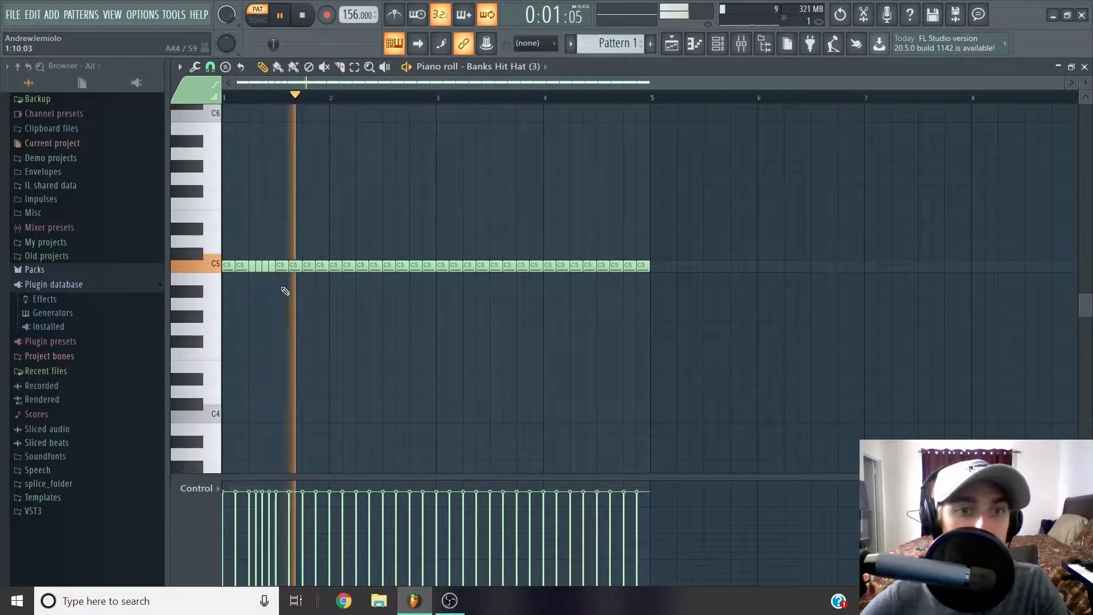
{"action": "scroll", "coordinate": [374, 275], "scroll_direction": "up", "scroll_amount": 2, "text": "ctrl"}
{"action": "key", "text": "space"}
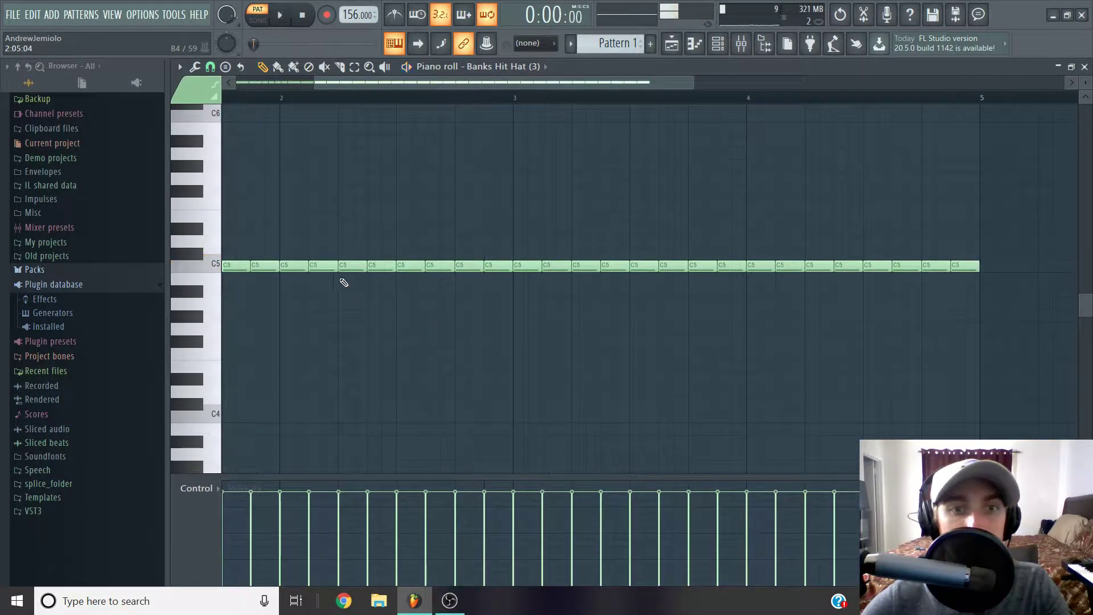
Chop the second C5 note of bar 2 into four short notes with the Chopper and deselect them
{"action": "key", "text": "space"}
{"action": "scroll", "coordinate": [302, 242], "scroll_direction": "down", "scroll_amount": 1, "text": "ctrl"}
{"action": "scroll", "coordinate": [304, 244], "scroll_direction": "down", "scroll_amount": 1, "text": "ctrl"}
{"action": "scroll", "coordinate": [319, 251], "scroll_direction": "up", "scroll_amount": 1, "text": "ctrl"}
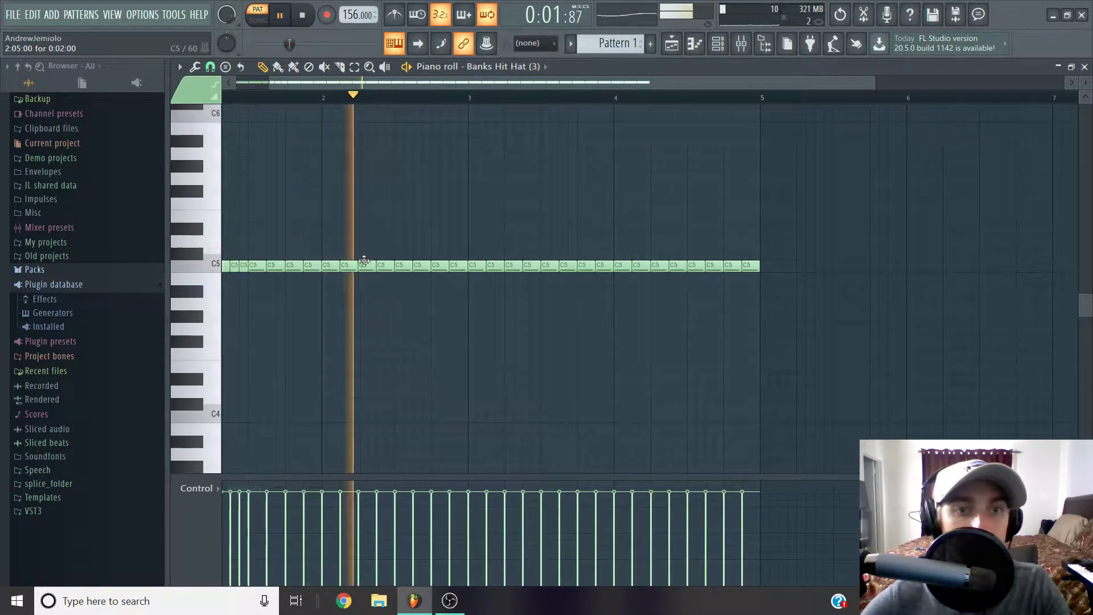
{"action": "key", "text": "space"}
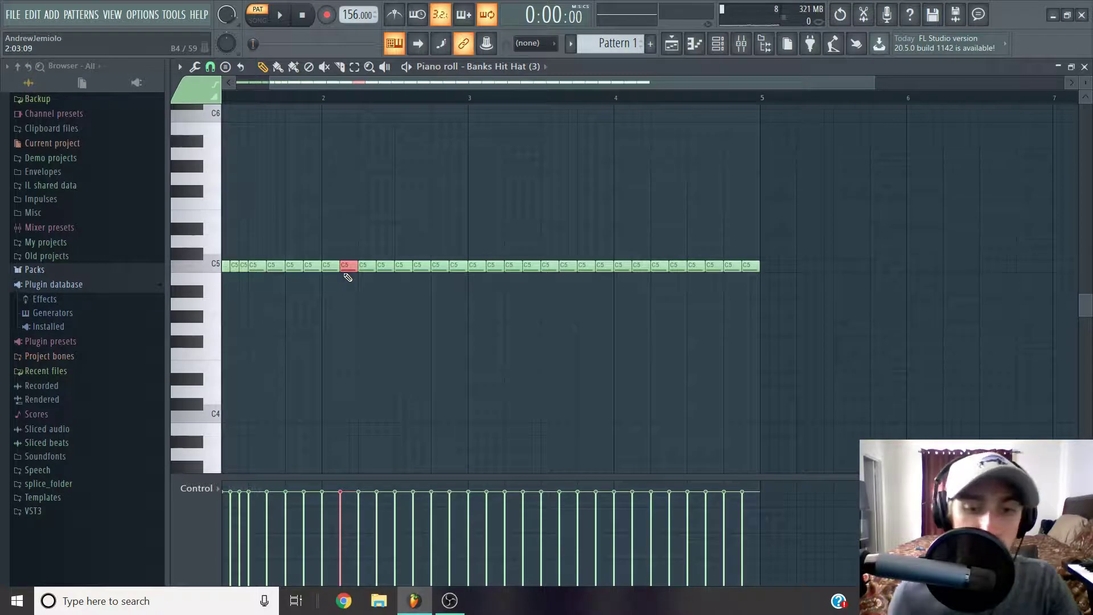
{"action": "key", "text": "alt+u"}
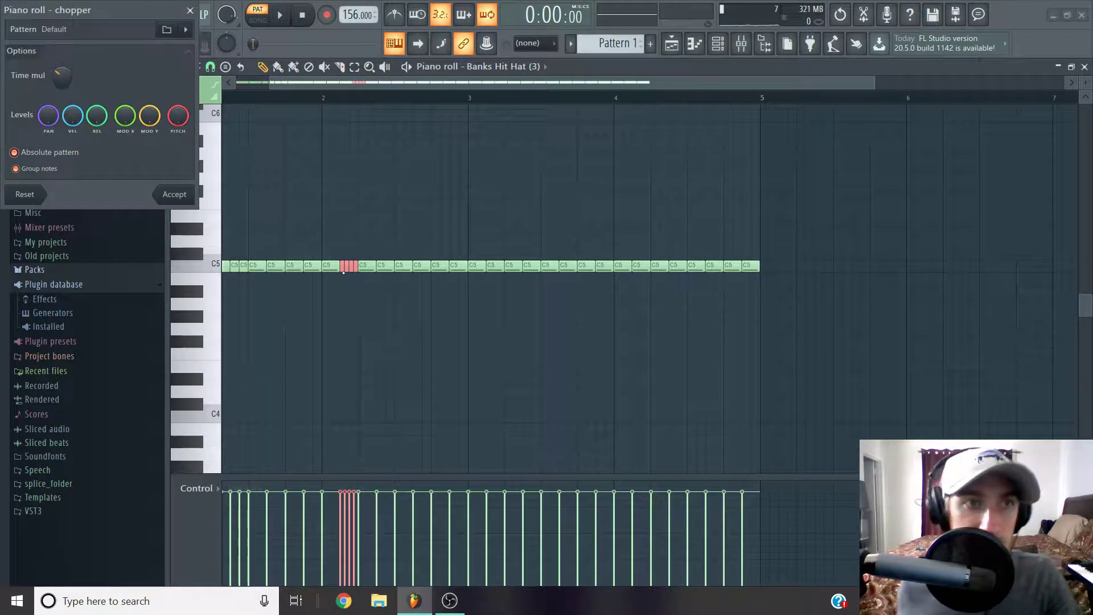
{"action": "key", "text": "Return"}
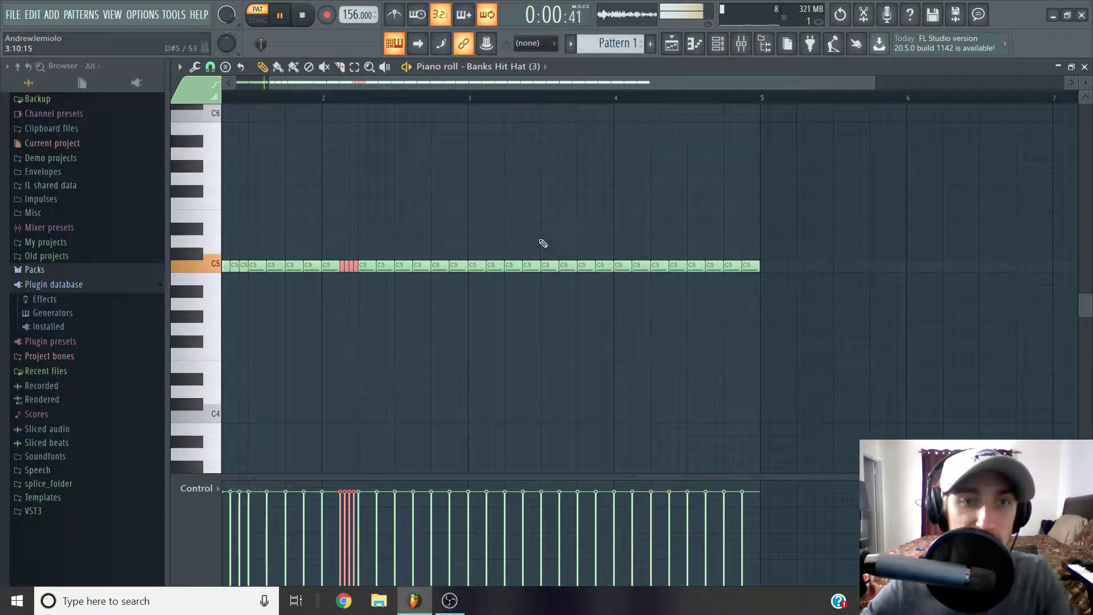
{"action": "key", "text": "ctrl+d"}
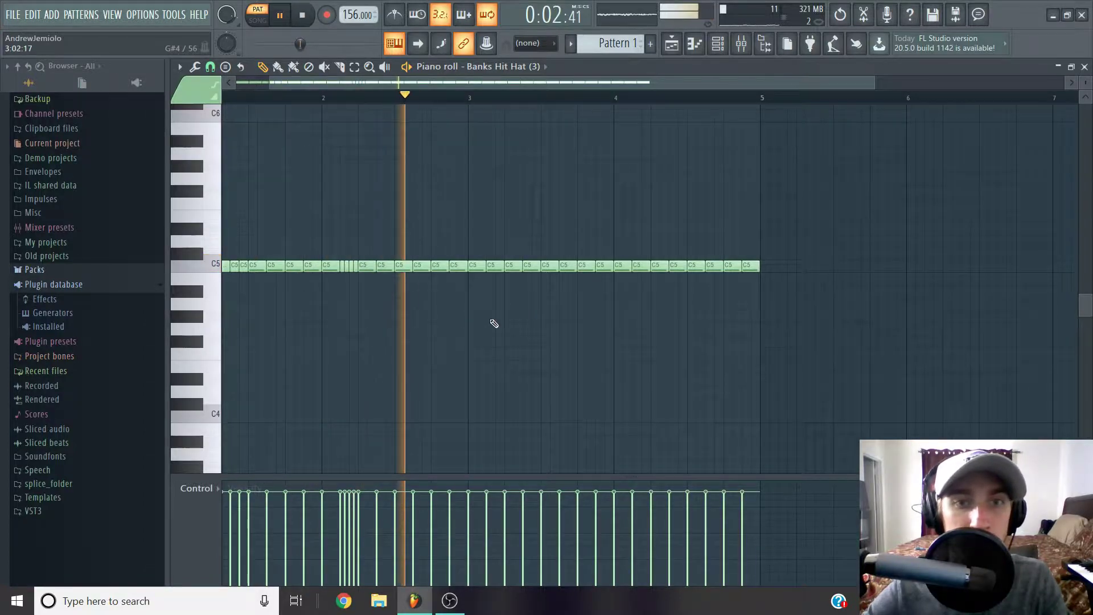
Chop the fourth C5 note of bar 3 into two short notes with the Chopper
{"action": "scroll", "coordinate": [595, 332], "scroll_direction": "up", "scroll_amount": 2}
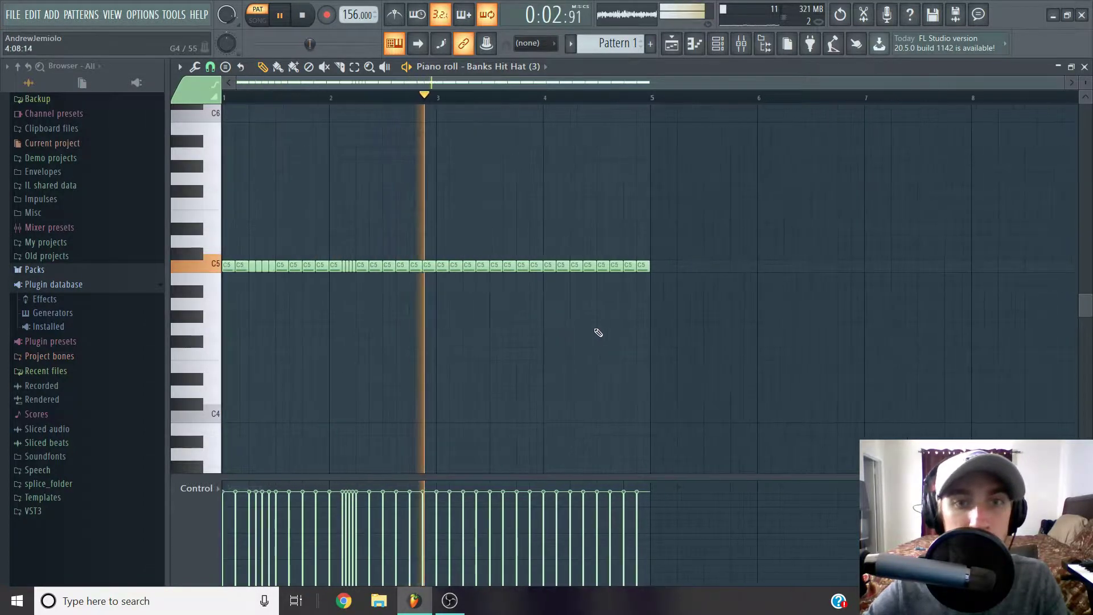
{"action": "left_click", "coordinate": [422, 265]}
{"action": "key", "text": "alt+u"}
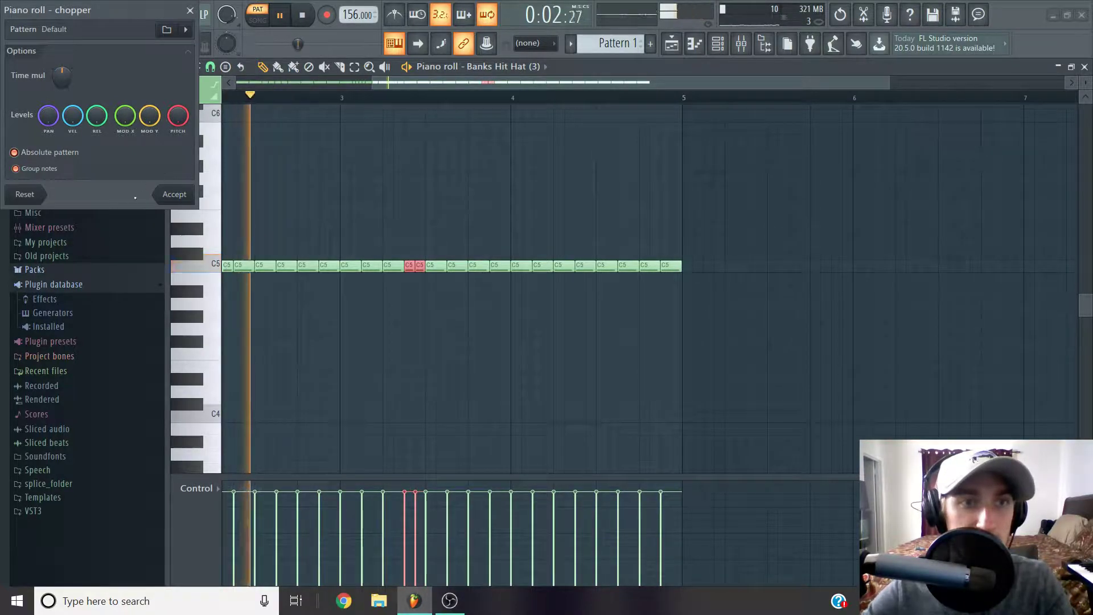
{"action": "left_click", "coordinate": [190, 195]}
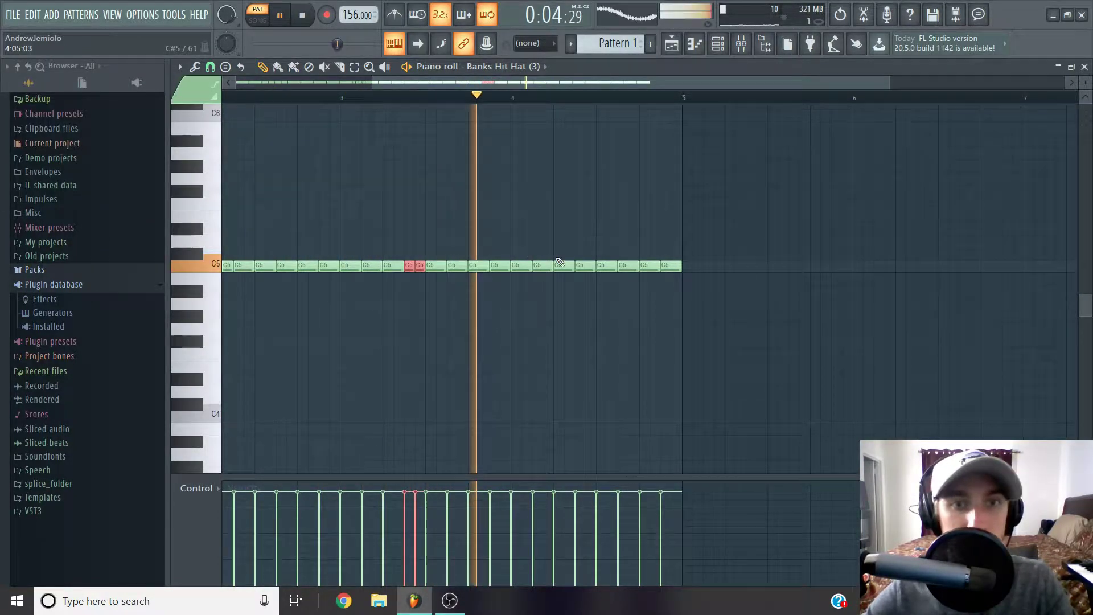
Chop the last four C5 notes of bar 4 into eight short notes with the Chopper
{"action": "scroll", "coordinate": [558, 262], "scroll_direction": "up", "scroll_amount": 1}
{"action": "left_click_drag", "start_coordinate": [568, 237], "coordinate": [650, 285]}
{"action": "key", "text": "space"}
{"action": "key", "text": "alt+u"}
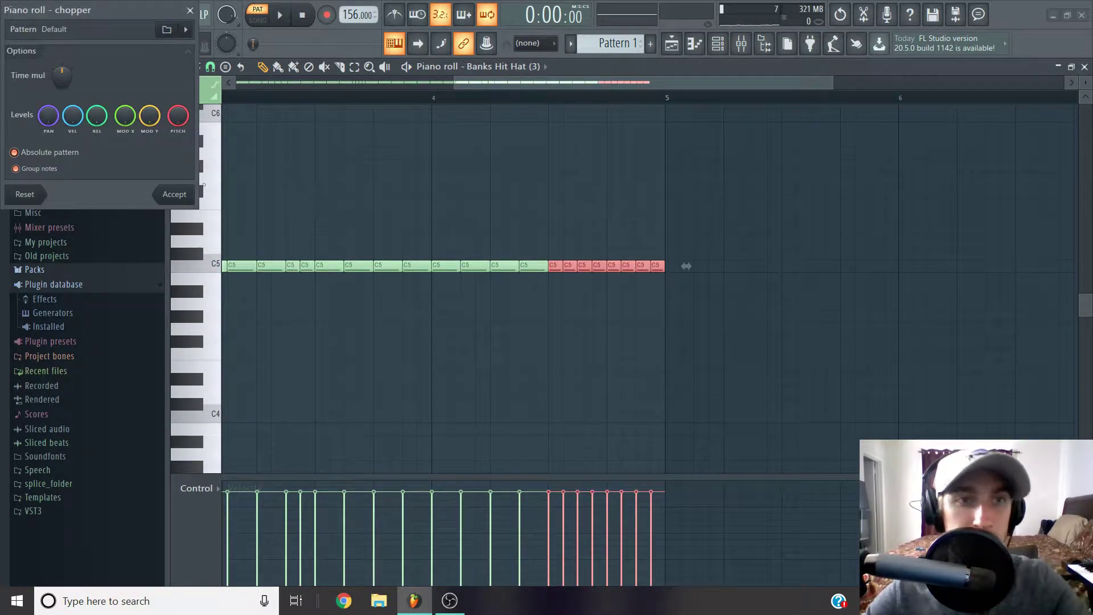
{"action": "left_click", "coordinate": [181, 197]}
Delete the second of the eight short notes ending bar 4 and listen to the pattern
{"action": "right_click", "coordinate": [576, 263]}
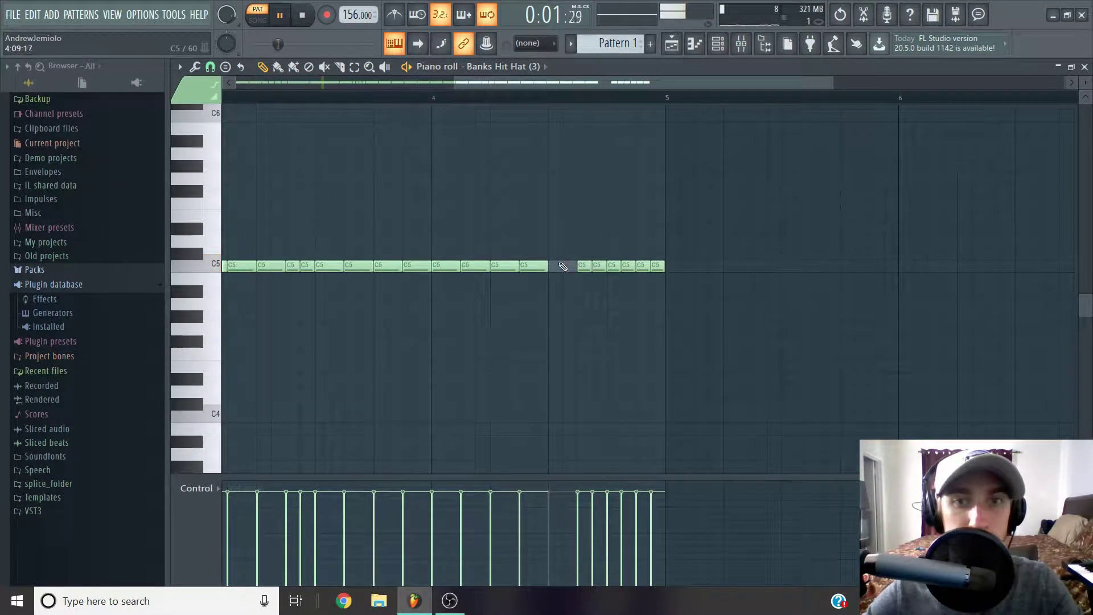
{"action": "scroll", "coordinate": [476, 159], "scroll_direction": "down", "scroll_amount": 2}
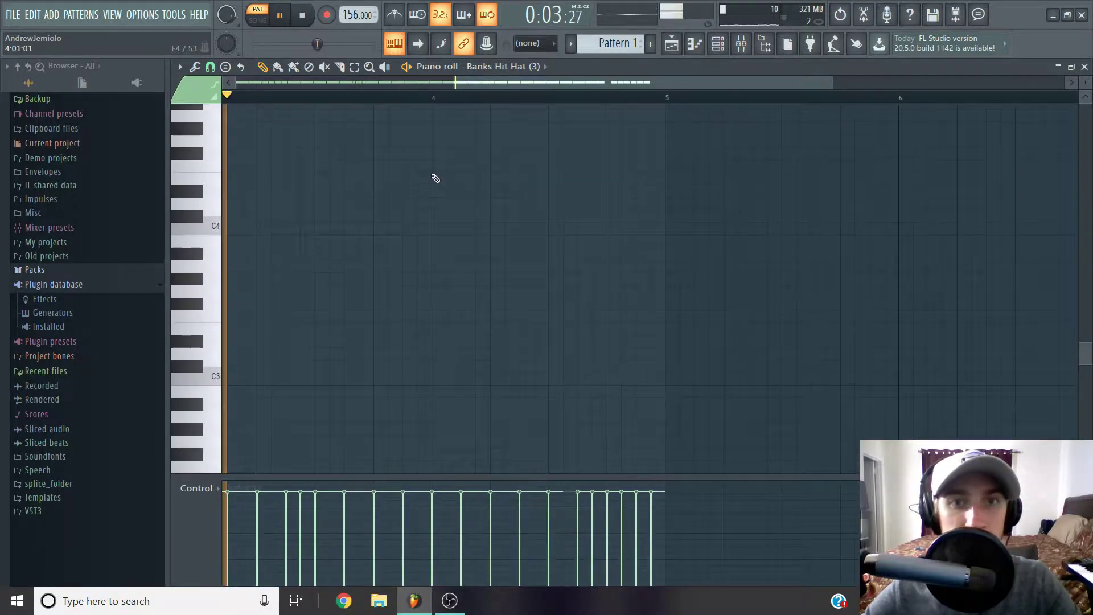
{"action": "scroll", "coordinate": [437, 168], "scroll_direction": "down", "scroll_amount": 3}
{"action": "scroll", "coordinate": [391, 190], "scroll_direction": "up", "scroll_amount": 2}
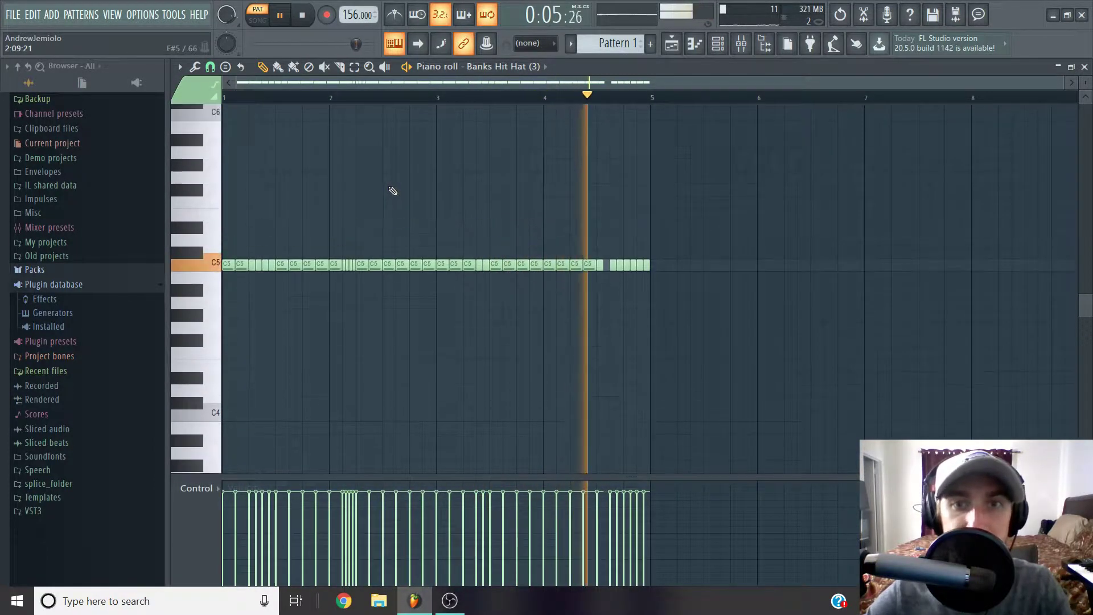
{"action": "key", "text": "space"}
Transpose bar 1's four short notes to D5, bar 2's opening stutter group to C#5 and bar 4's last six notes to B4, then listen
{"action": "mouse_move", "coordinate": [254, 249]}
{"action": "left_mouse_down"}
{"action": "mouse_move", "coordinate": [277, 285]}
{"action": "mouse_move", "coordinate": [266, 238]}
{"action": "left_mouse_up"}
{"action": "left_click_drag", "start_coordinate": [335, 236], "coordinate": [336, 259]}
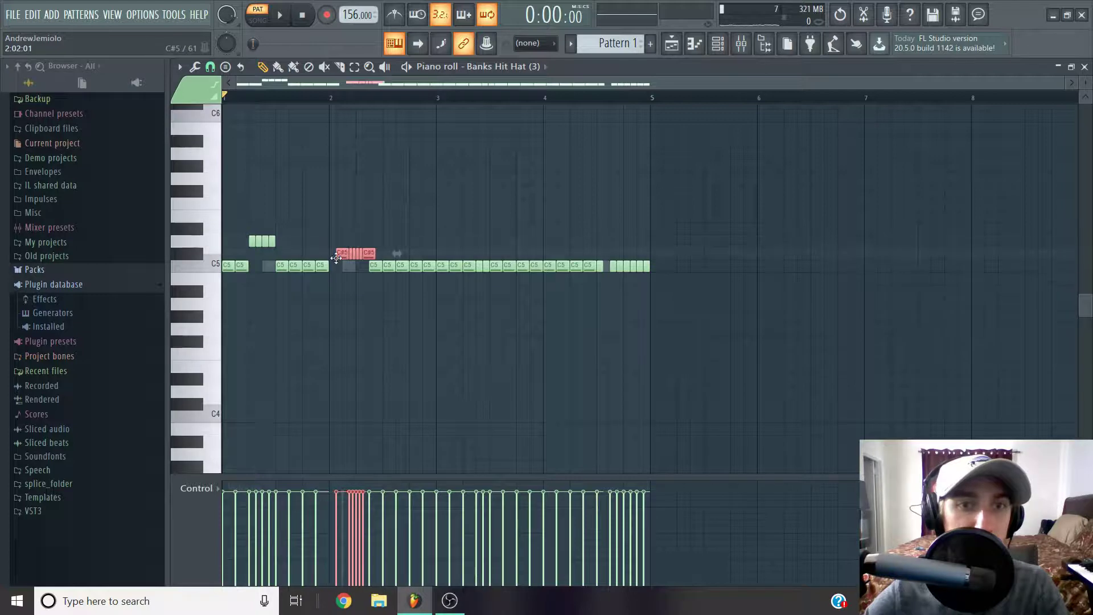
{"action": "left_click_drag", "start_coordinate": [609, 234], "coordinate": [632, 278]}
{"action": "key", "text": "space"}
{"action": "left_click", "coordinate": [622, 207]}
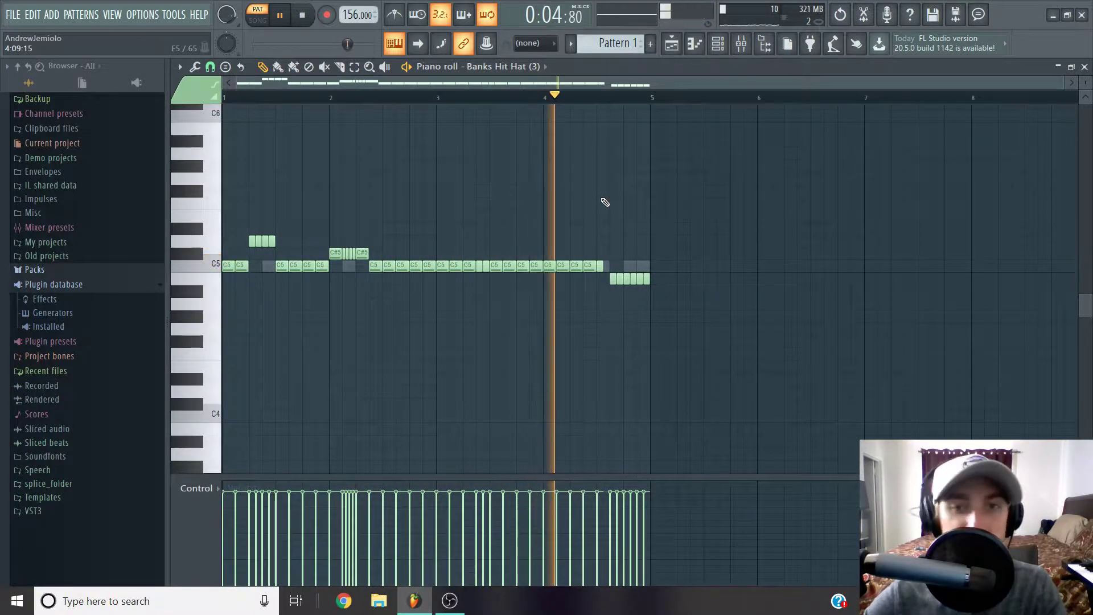
{"action": "key", "text": "space"}
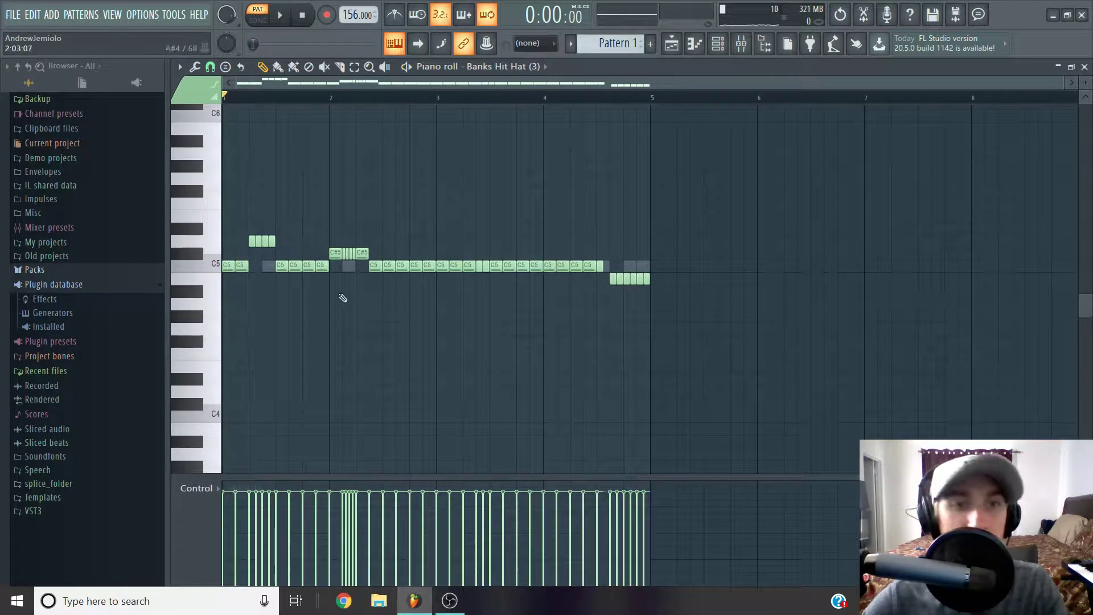
Set the snap to 1/6 beat and add descending G#4, F#4 and E4 notes from the middle of beat 2 in bar 1
{"action": "left_click", "coordinate": [211, 67]}
{"action": "left_click", "coordinate": [211, 206]}
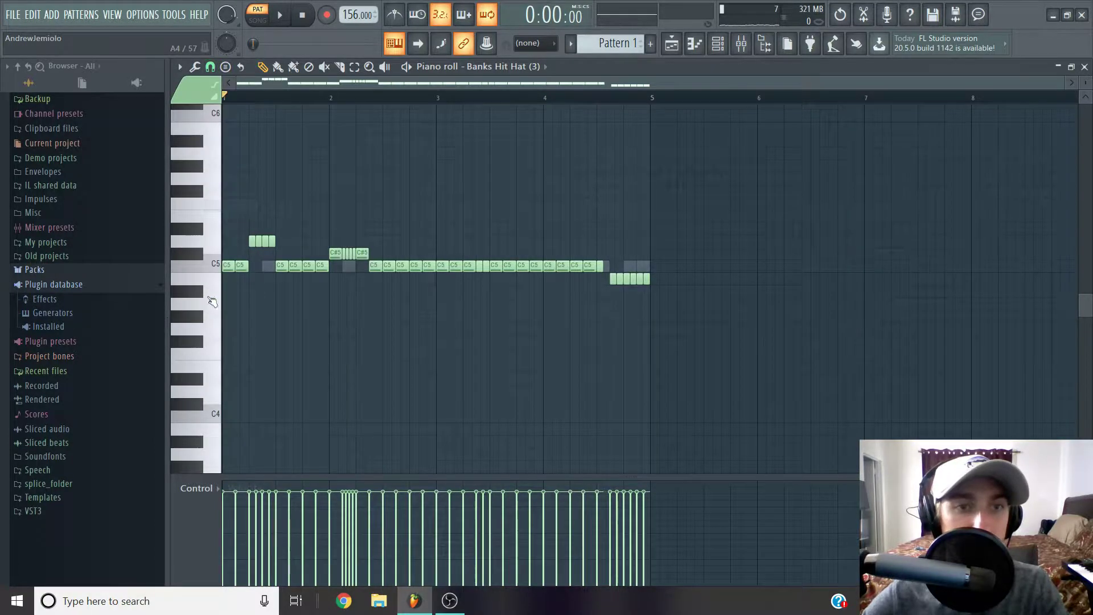
{"action": "scroll", "coordinate": [305, 311], "scroll_direction": "up", "scroll_amount": 2}
{"action": "left_click", "coordinate": [298, 318]}
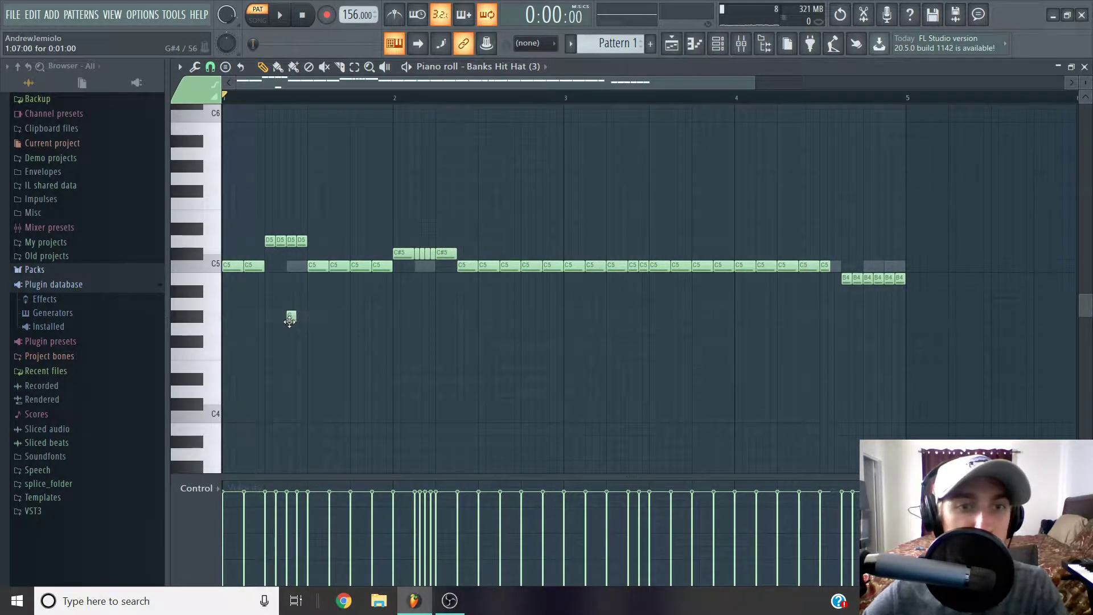
{"action": "left_click", "coordinate": [297, 341]}
{"action": "left_click", "coordinate": [303, 365]}
{"action": "key", "text": "space"}
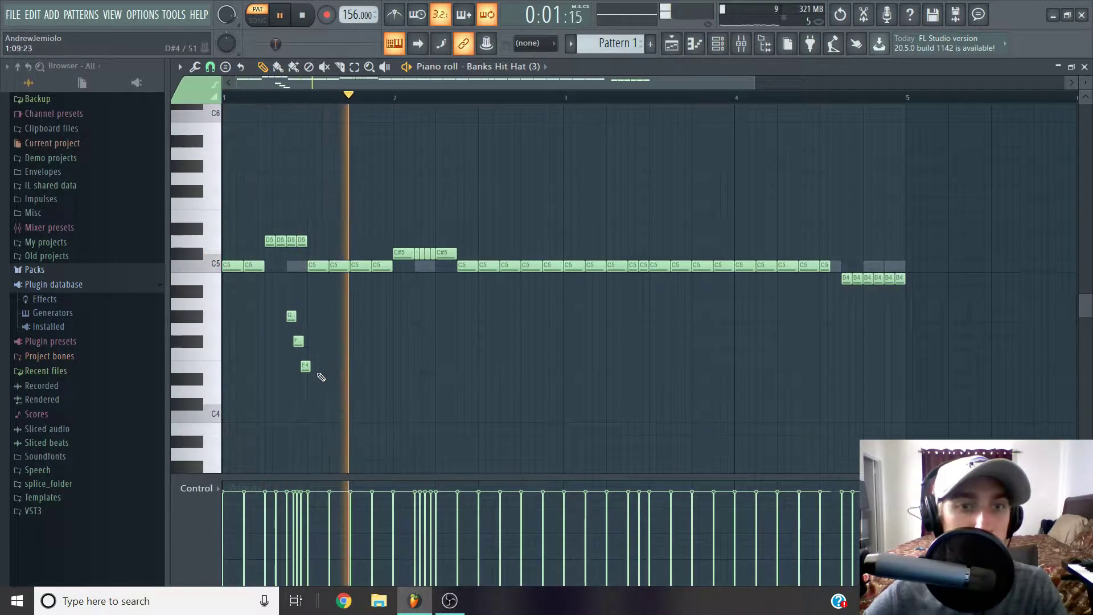
Add three F4 notes a third of a beat apart from beat 2 of bar 2 and move them down to D4
{"action": "left_click", "coordinate": [441, 354]}
{"action": "left_click", "coordinate": [469, 354]}
{"action": "left_click_drag", "start_coordinate": [471, 357], "coordinate": [463, 359]}
{"action": "left_click", "coordinate": [476, 357]}
{"action": "scroll", "coordinate": [480, 288], "scroll_direction": "up", "scroll_amount": 1}
{"action": "scroll", "coordinate": [481, 288], "scroll_direction": "up", "scroll_amount": 2}
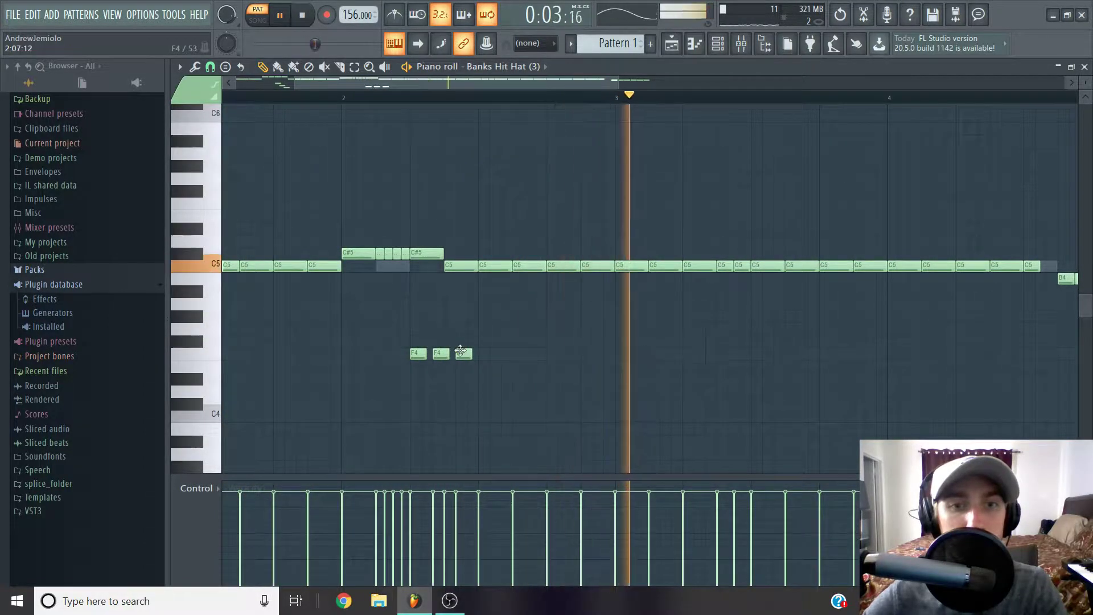
{"action": "left_click_drag", "start_coordinate": [489, 385], "coordinate": [427, 378]}
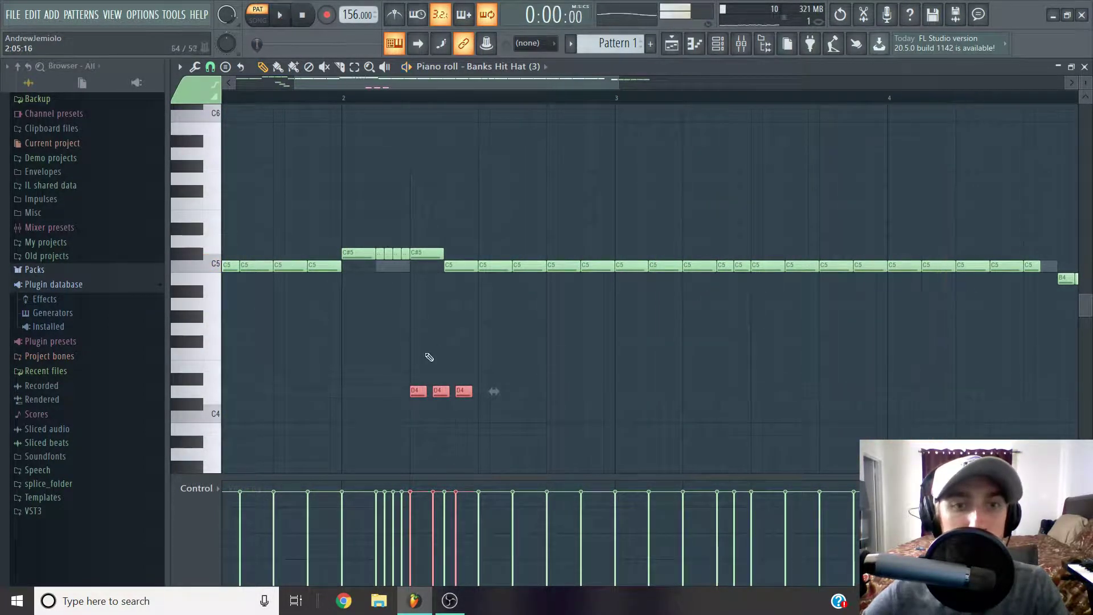
{"action": "scroll", "coordinate": [436, 367], "scroll_direction": "down", "scroll_amount": 2}
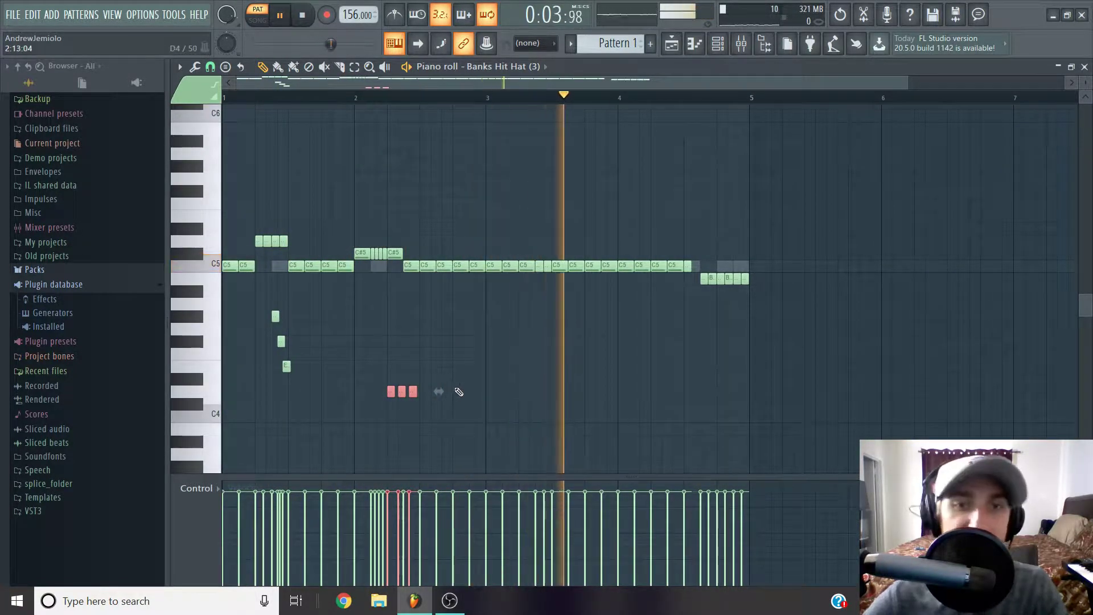
Copy bar 2's three D4 notes to the same position in bar 3 and play the pattern from just before them
{"action": "left_click_drag", "start_coordinate": [409, 401], "coordinate": [541, 402]}
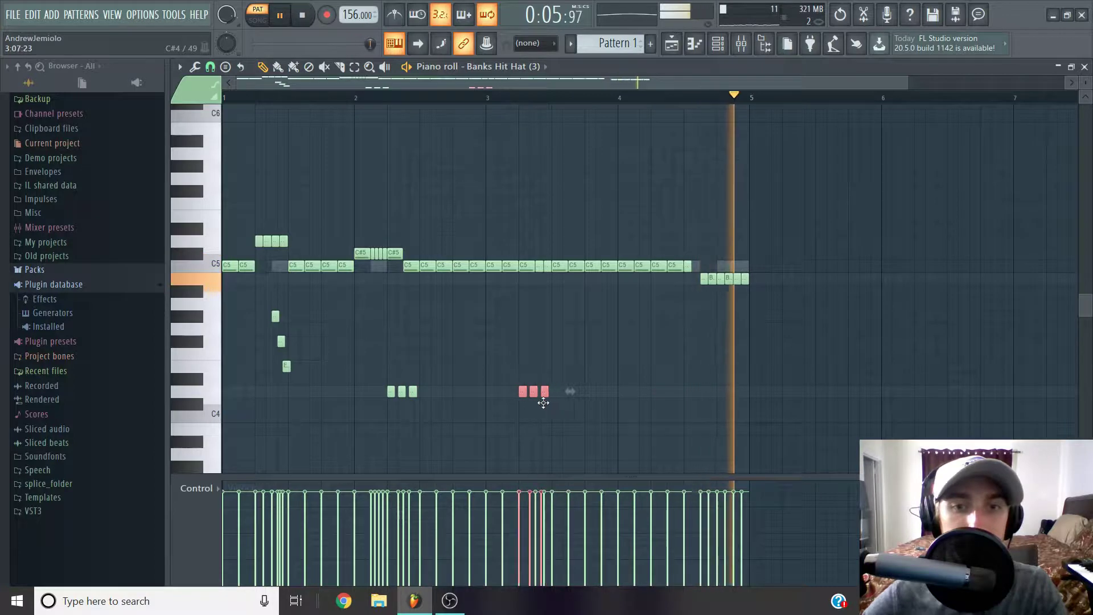
{"action": "left_click", "coordinate": [514, 98]}
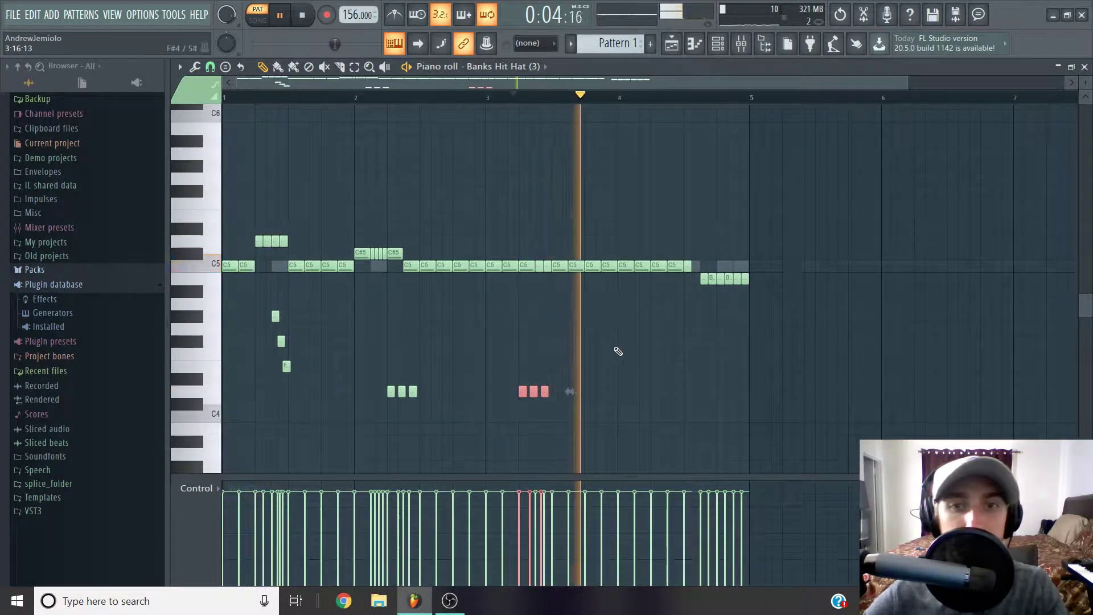
{"action": "key", "text": "space"}
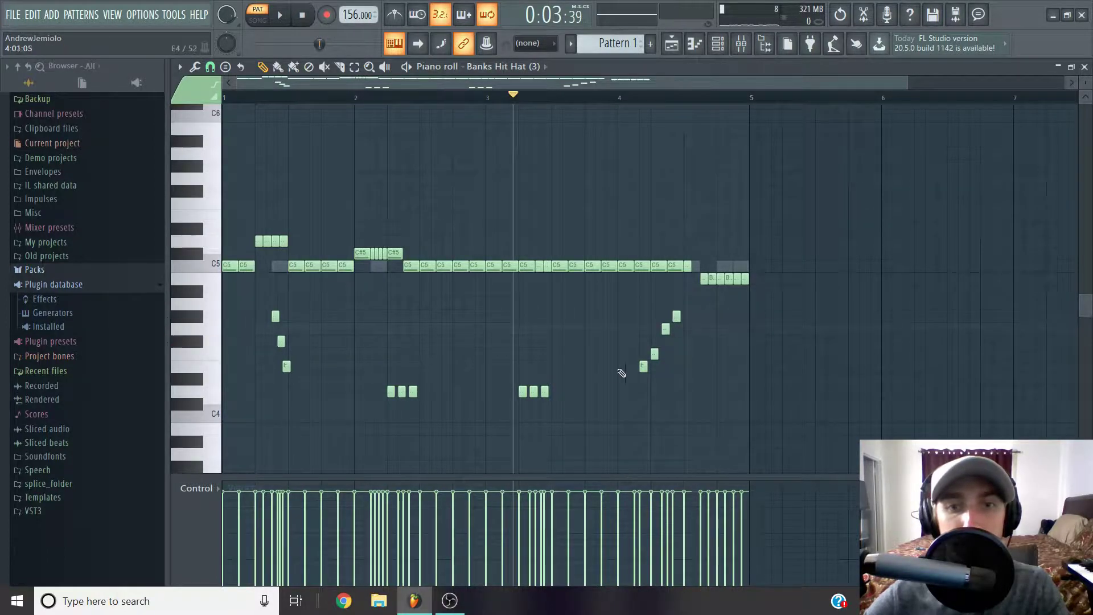
Delete bar 4's E4 note and bar 1's descending G#4, F#4 and E4 notes while listening to the pattern
{"action": "key", "text": "space"}
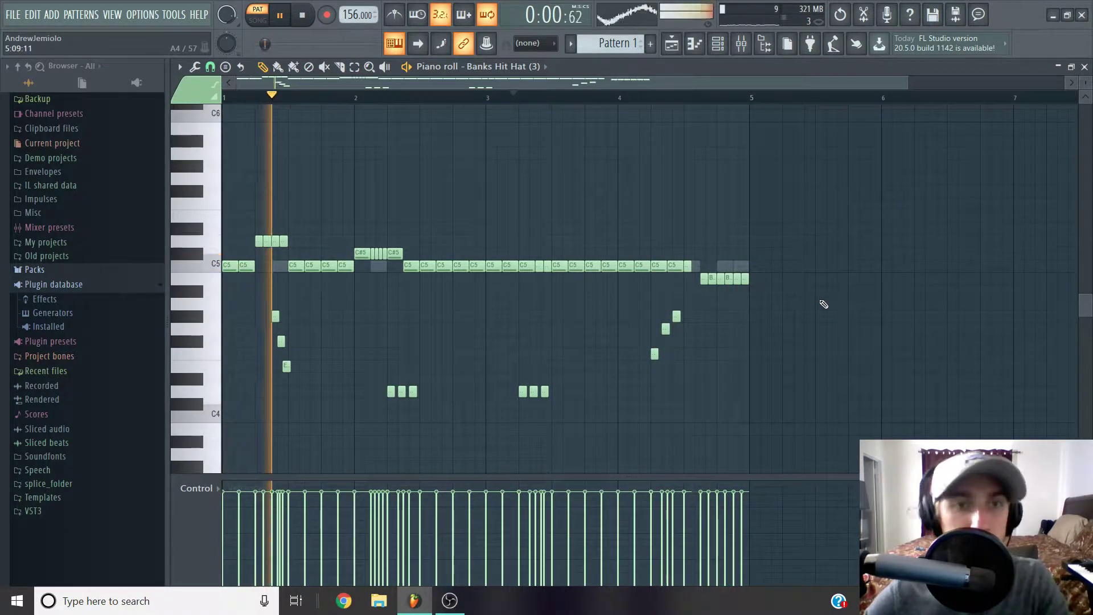
{"action": "right_click", "coordinate": [275, 316]}
{"action": "right_click", "coordinate": [281, 342]}
{"action": "right_click", "coordinate": [287, 367]}
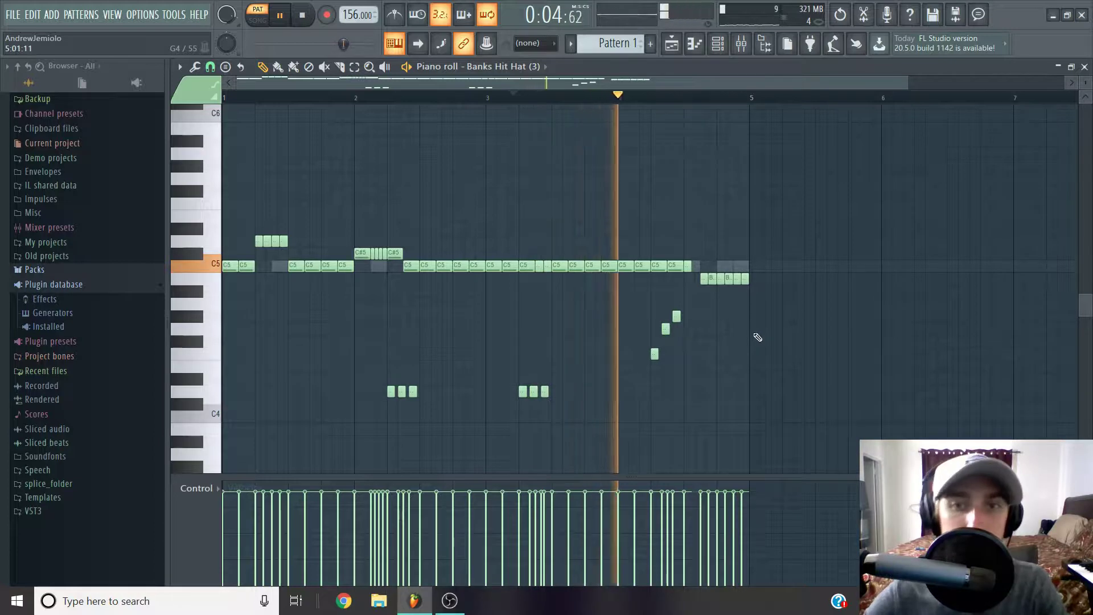
{"action": "key", "text": "space"}
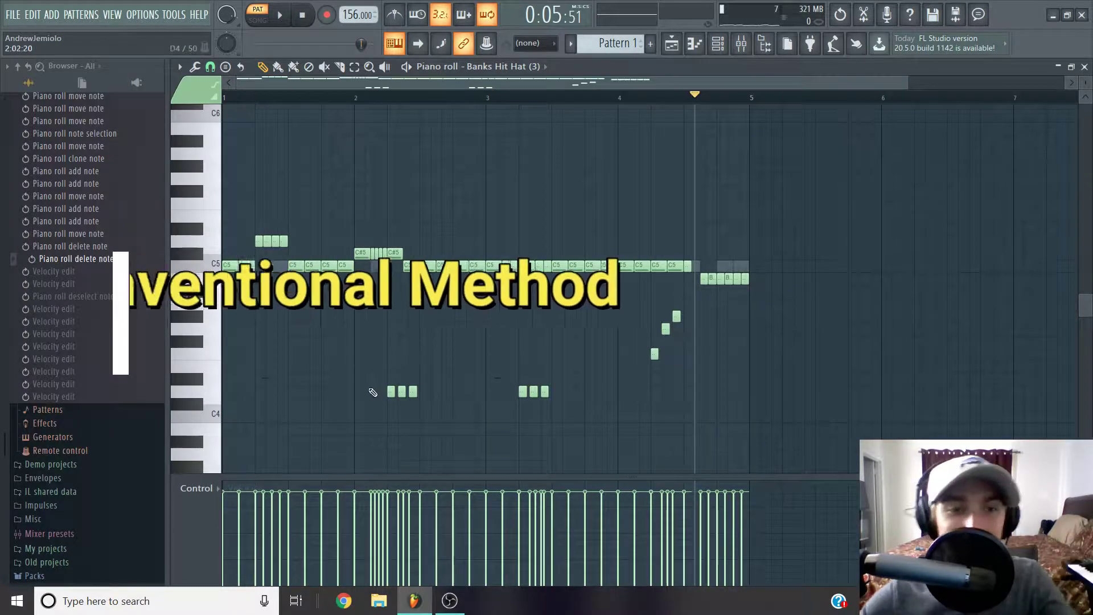
Show note velocity in the control lane, draw a gently waving velocity curve across all four bars, and listen to it
{"action": "scroll", "coordinate": [314, 98], "scroll_direction": "down", "scroll_amount": 1}
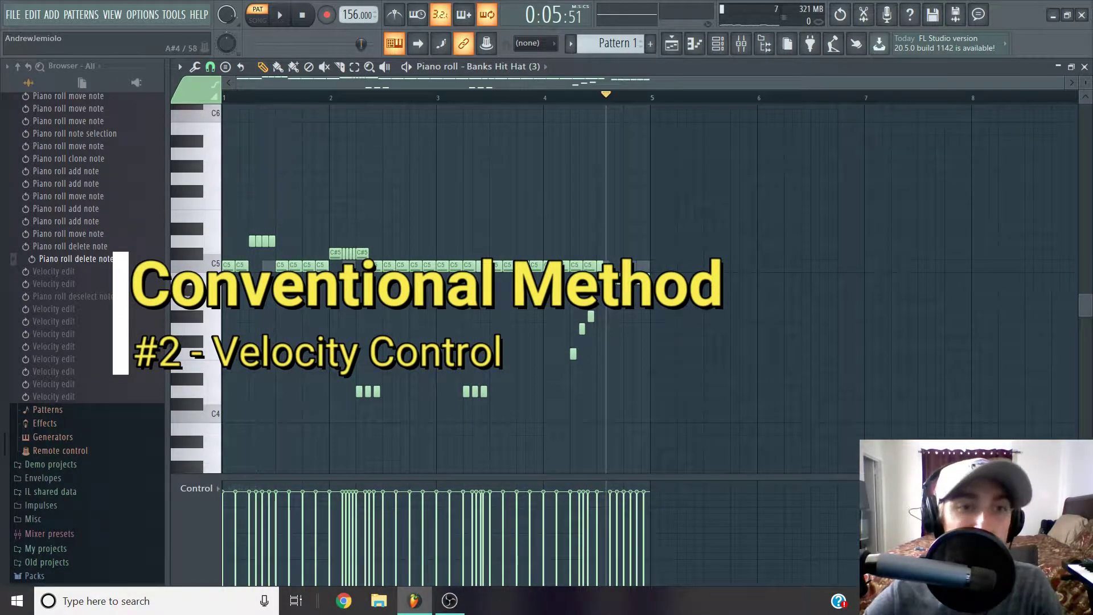
{"action": "scroll", "coordinate": [242, 119], "scroll_direction": "up", "scroll_amount": 2}
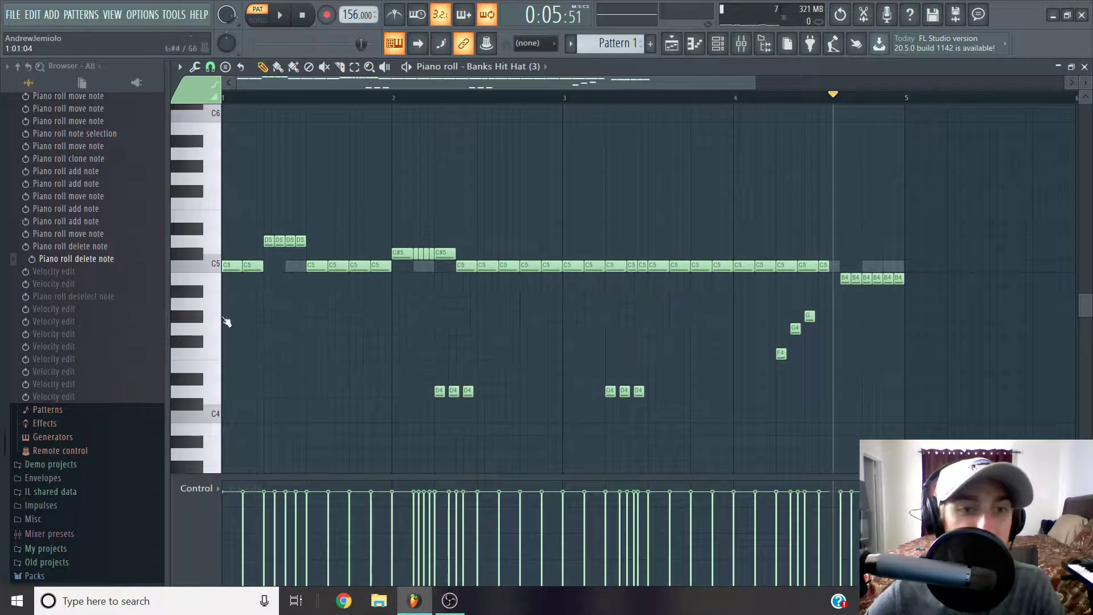
{"action": "left_click", "coordinate": [197, 502]}
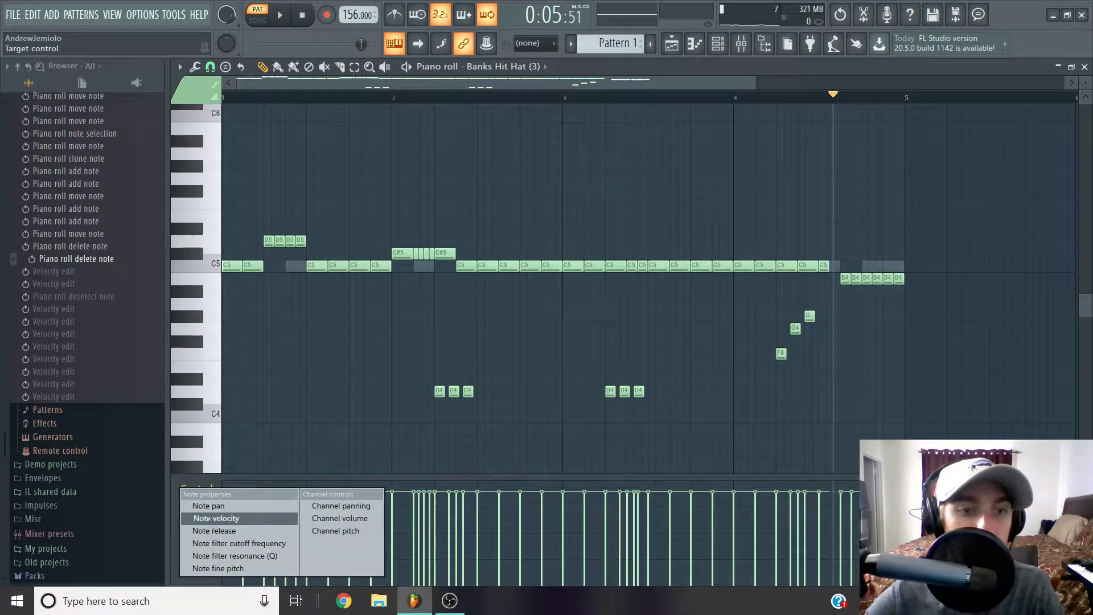
{"action": "left_click", "coordinate": [211, 519]}
{"action": "scroll", "coordinate": [234, 510], "scroll_direction": "down", "scroll_amount": 1}
{"action": "scroll", "coordinate": [231, 508], "scroll_direction": "down", "scroll_amount": 1}
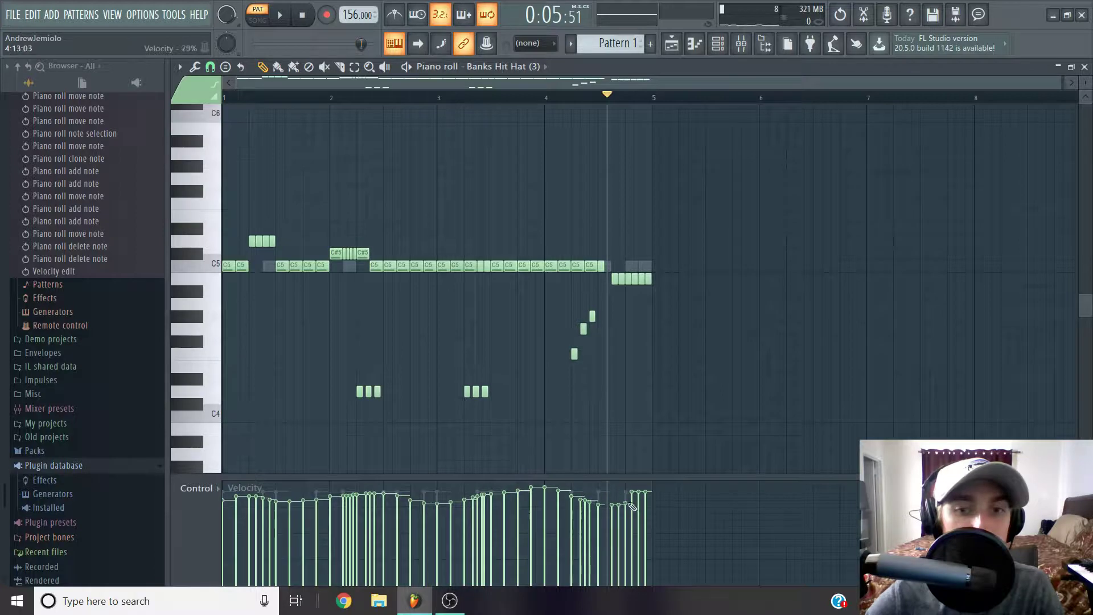
{"action": "mouse_move", "coordinate": [643, 500]}
{"action": "left_mouse_down"}
{"action": "mouse_move", "coordinate": [557, 493]}
{"action": "mouse_move", "coordinate": [602, 507]}
{"action": "left_mouse_up"}
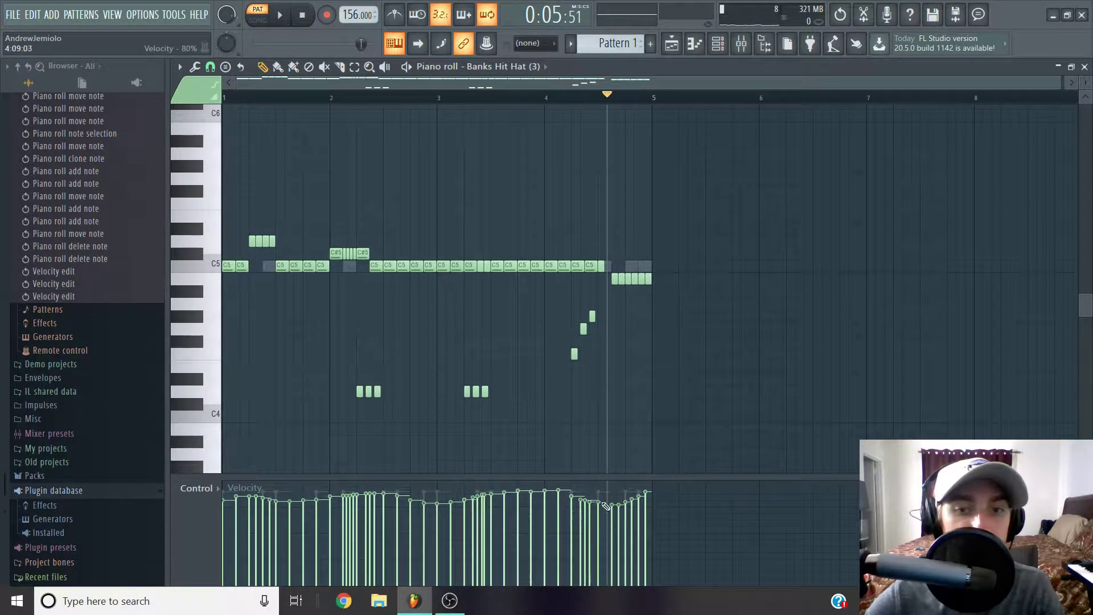
{"action": "key", "text": "space"}
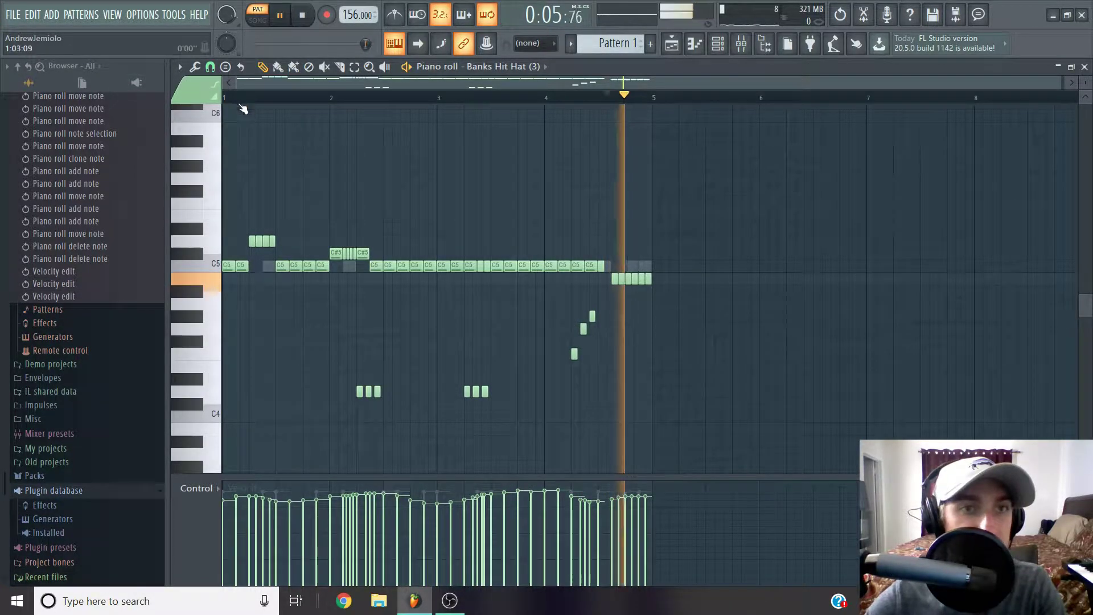
{"action": "key", "text": "space"}
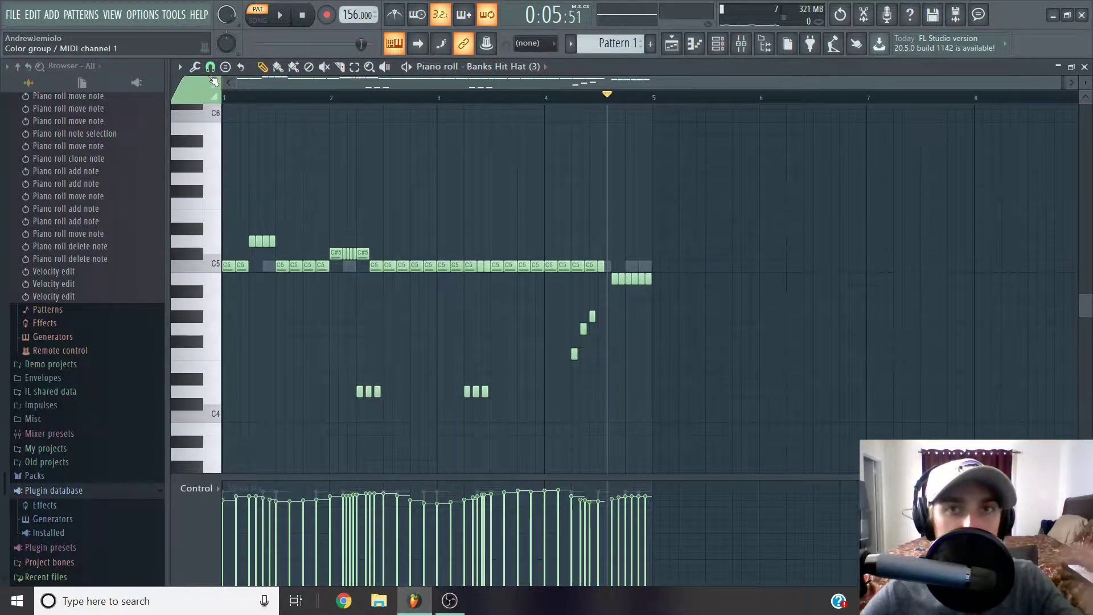
{"action": "key", "text": "space"}
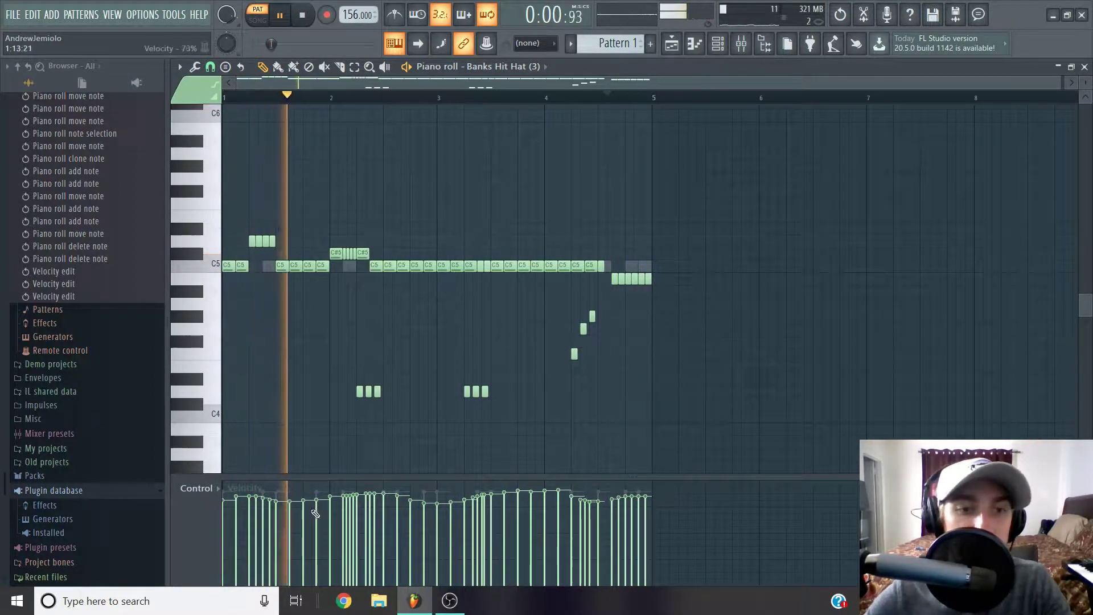
{"action": "key", "text": "space"}
Draw a rising velocity ramp over the short C#5 stutter notes at the start of bar 2
{"action": "scroll", "coordinate": [346, 510], "scroll_direction": "up", "scroll_amount": 2}
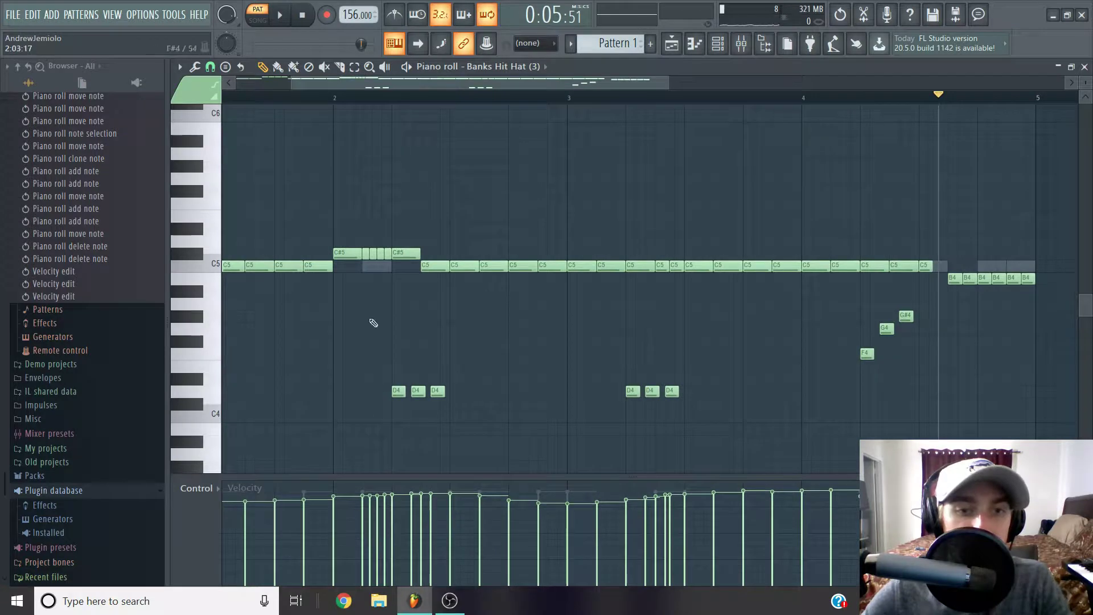
{"action": "scroll", "coordinate": [367, 237], "scroll_direction": "up", "scroll_amount": 1}
{"action": "left_click_drag", "start_coordinate": [368, 225], "coordinate": [399, 268]}
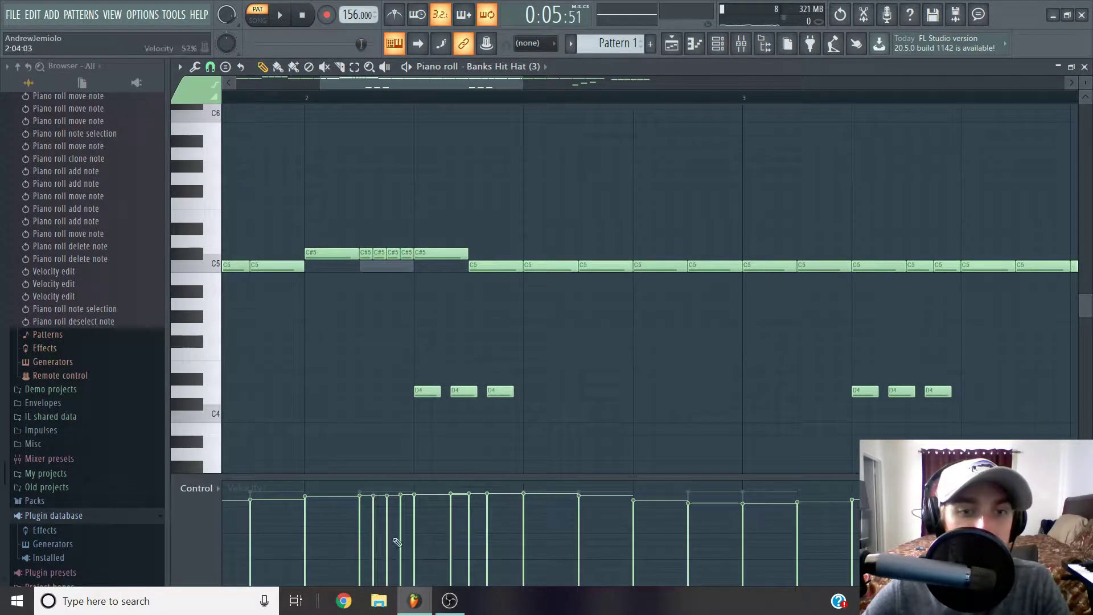
{"action": "left_click_drag", "start_coordinate": [372, 542], "coordinate": [406, 507]}
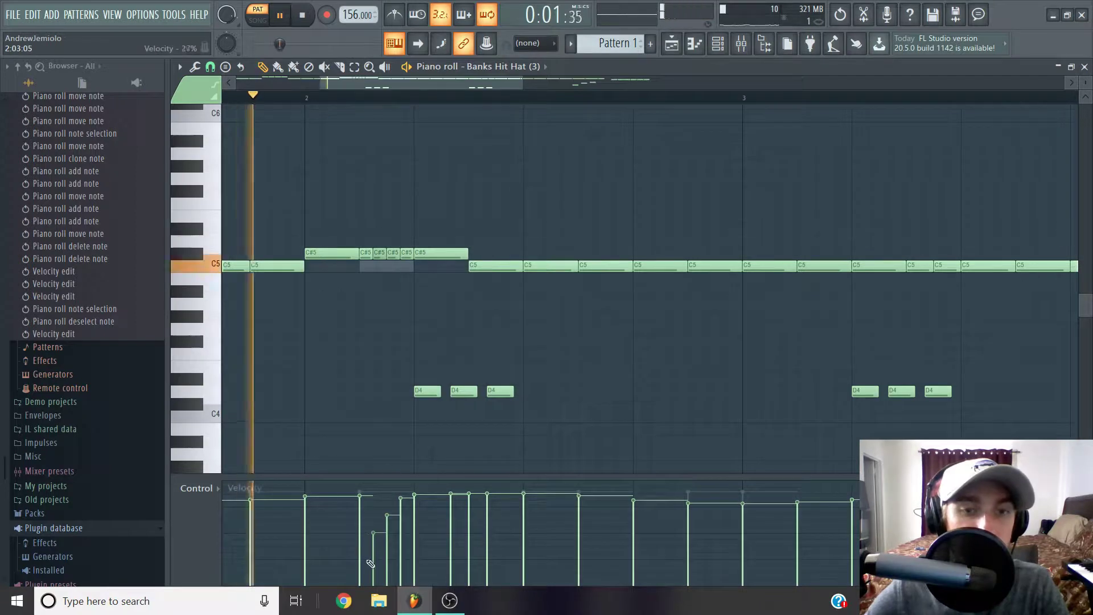
Select the D4 triplet notes in bars 2 and 3 and lower their velocities to one equal level
{"action": "scroll", "coordinate": [478, 434], "scroll_direction": "down", "scroll_amount": 5}
{"action": "left_click_drag", "start_coordinate": [406, 349], "coordinate": [361, 374]}
{"action": "left_click_drag", "start_coordinate": [391, 549], "coordinate": [593, 539]}
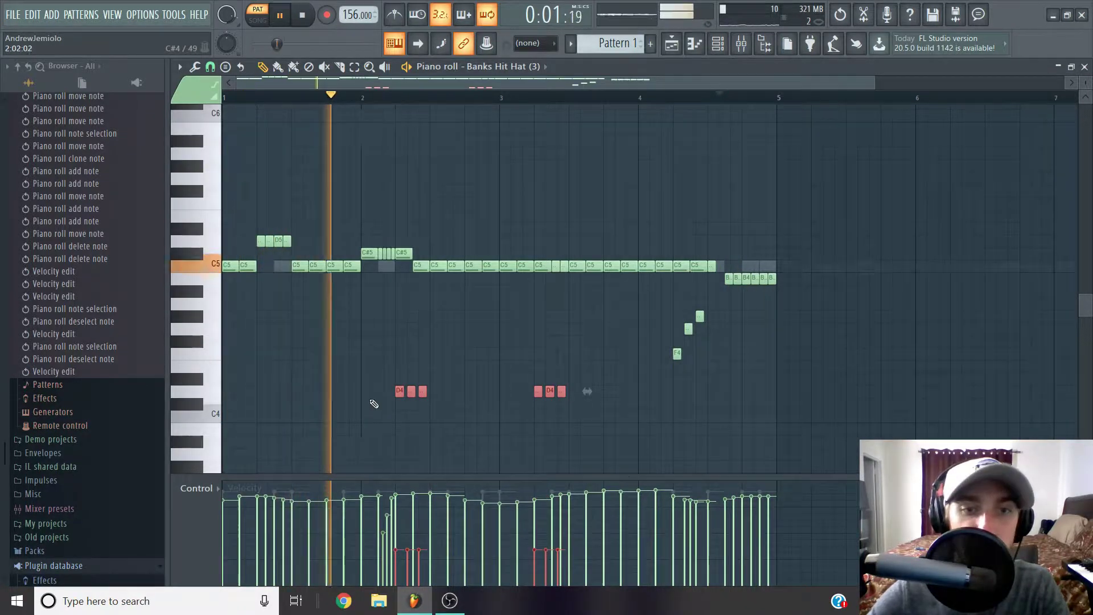
Lower the velocities of bar 4's rising F4, G4 and G#4 notes equally, then deselect them and stop playback
{"action": "scroll", "coordinate": [373, 408], "scroll_direction": "down", "scroll_amount": 1}
{"action": "left_click_drag", "start_coordinate": [573, 385], "coordinate": [586, 329]}
{"action": "left_click_drag", "start_coordinate": [565, 535], "coordinate": [588, 536]}
{"action": "left_click", "coordinate": [673, 355]}
{"action": "key", "text": "space"}
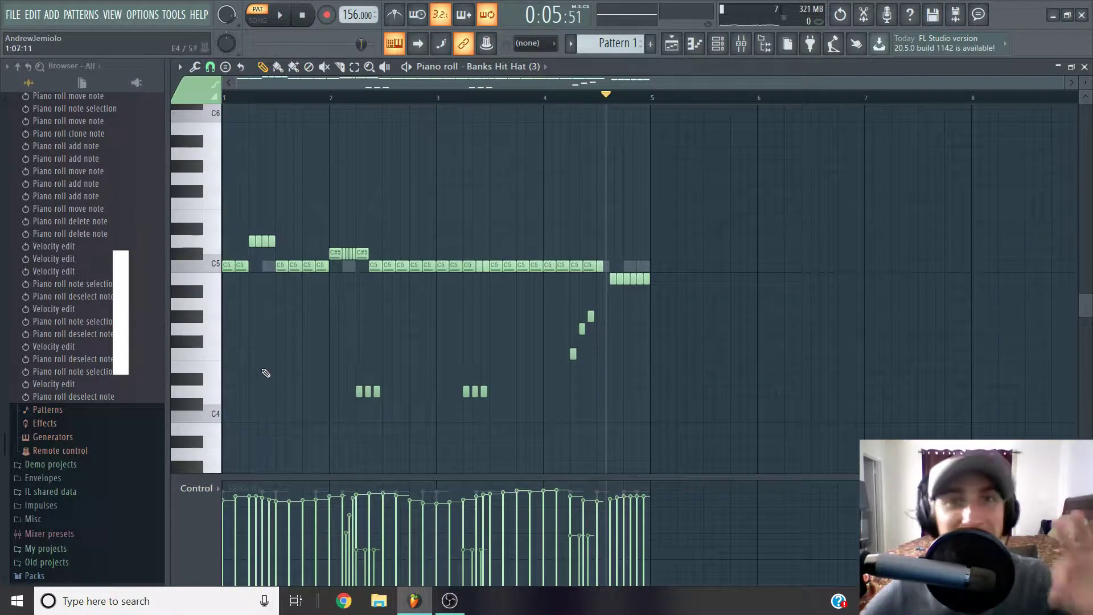
Show note pan in the control lane and draw scattered left and right pan values across the pattern
{"action": "left_click", "coordinate": [194, 490]}
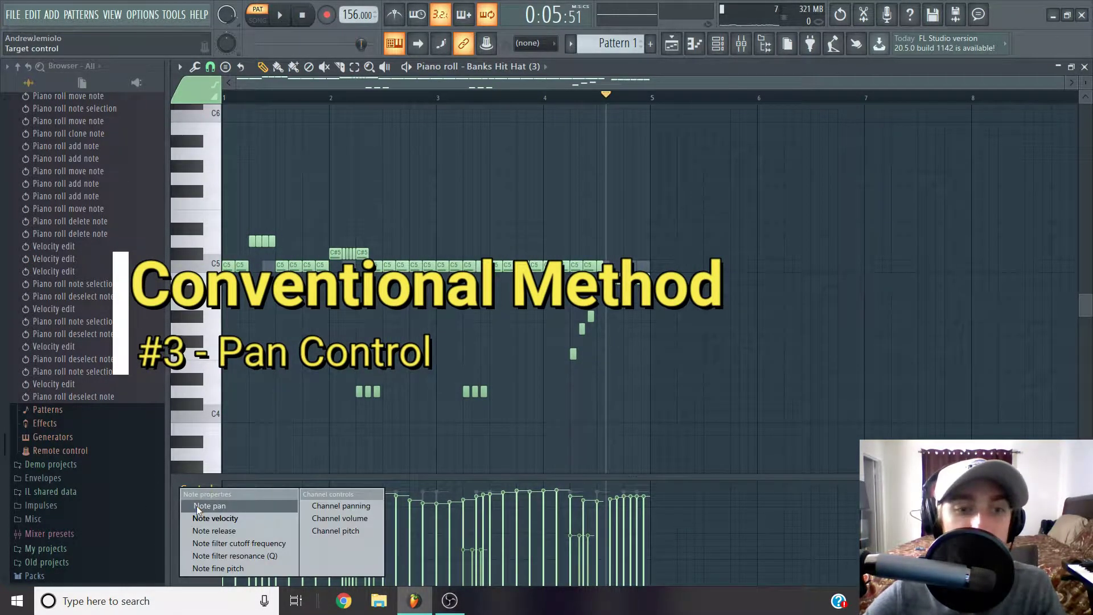
{"action": "left_click", "coordinate": [197, 506]}
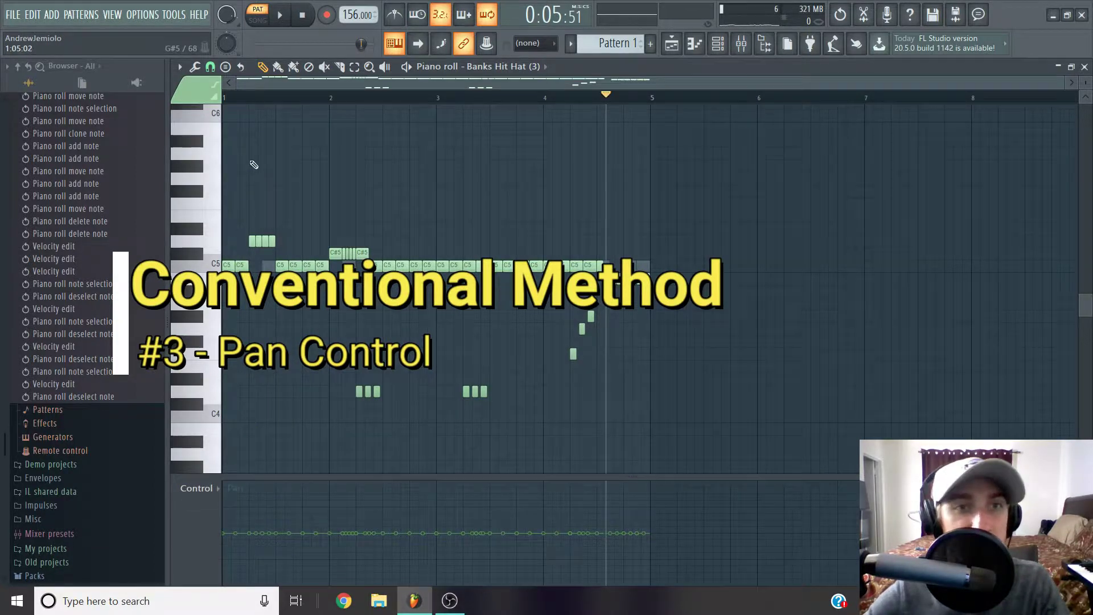
{"action": "left_click_drag", "start_coordinate": [233, 534], "coordinate": [247, 502]}
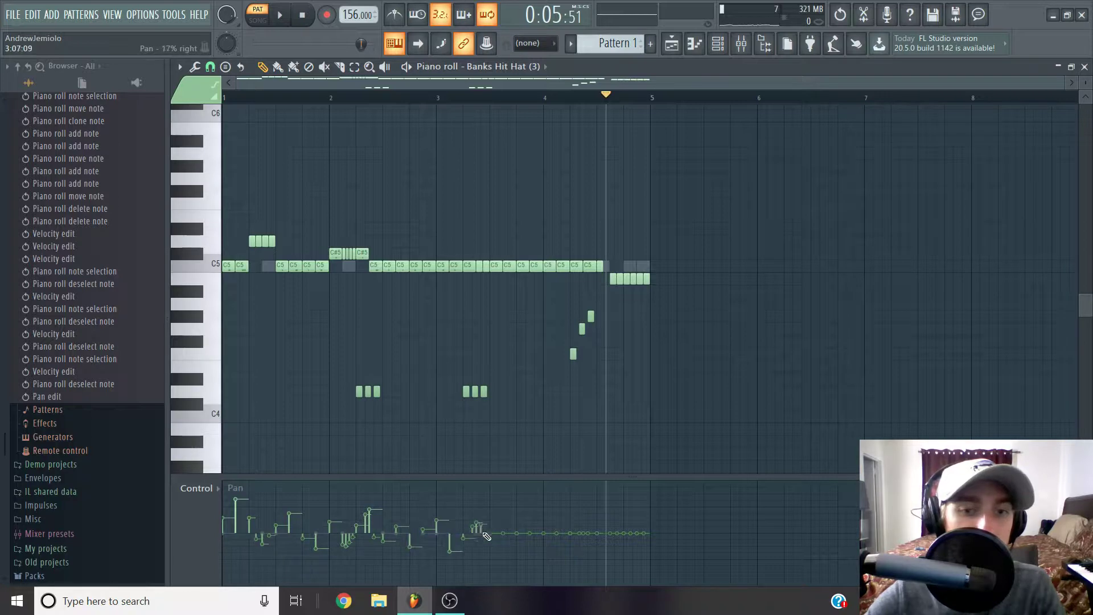
Pan the notes from beat 2 to the end of bar 1 moderately to the right
{"action": "left_click", "coordinate": [250, 523]}
{"action": "mouse_move", "coordinate": [241, 537]}
{"action": "left_mouse_down"}
{"action": "mouse_move", "coordinate": [242, 570]}
{"action": "mouse_move", "coordinate": [278, 537]}
{"action": "mouse_move", "coordinate": [264, 524]}
{"action": "left_mouse_up"}
{"action": "left_click", "coordinate": [290, 515]}
{"action": "left_click", "coordinate": [249, 523]}
{"action": "left_click_drag", "start_coordinate": [269, 518], "coordinate": [277, 517]}
{"action": "left_click", "coordinate": [291, 515]}
{"action": "left_click", "coordinate": [303, 518]}
{"action": "left_click", "coordinate": [316, 516]}
Adjust individual note pans left and right in bars 2 and 3, then play the pattern to hear the movement
{"action": "left_click", "coordinate": [332, 541]}
{"action": "left_click", "coordinate": [349, 551]}
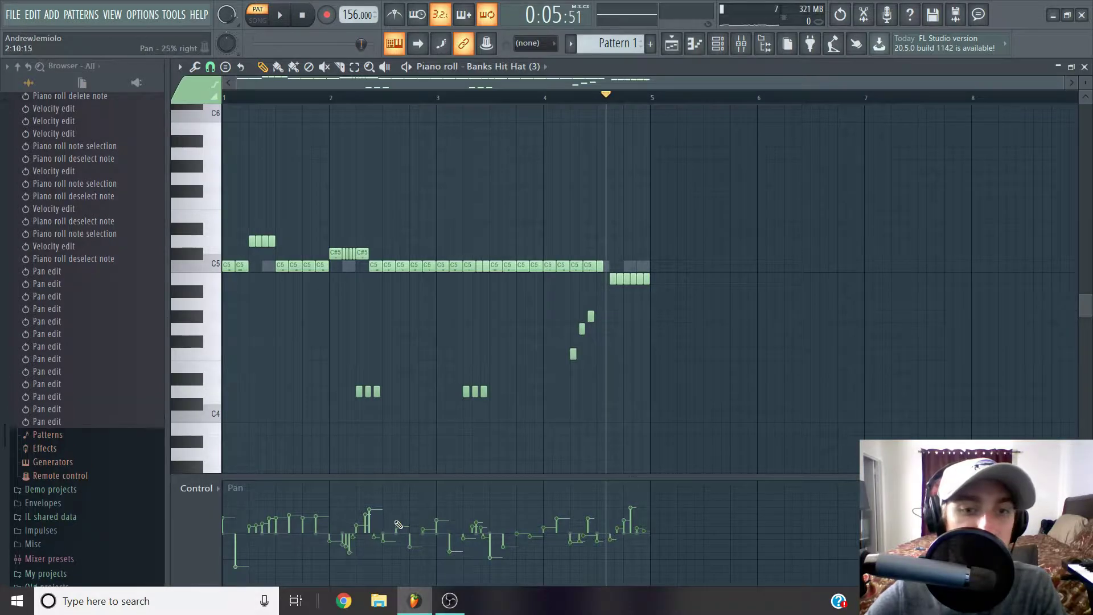
{"action": "left_click", "coordinate": [396, 517]}
{"action": "left_click", "coordinate": [422, 511]}
{"action": "left_click", "coordinate": [528, 513]}
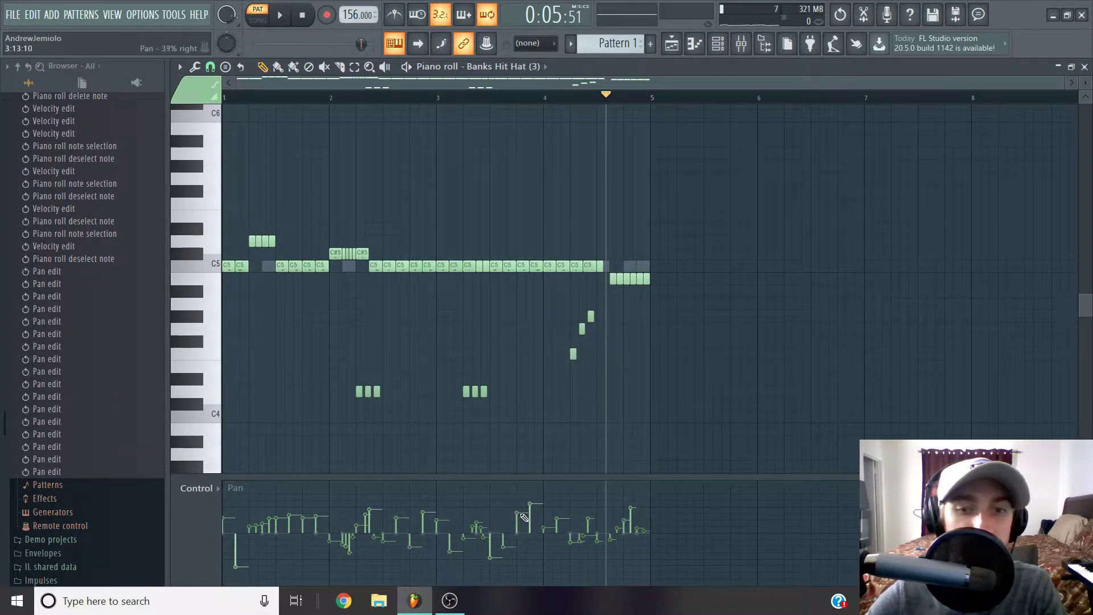
{"action": "left_click", "coordinate": [535, 521]}
{"action": "key", "text": "space"}
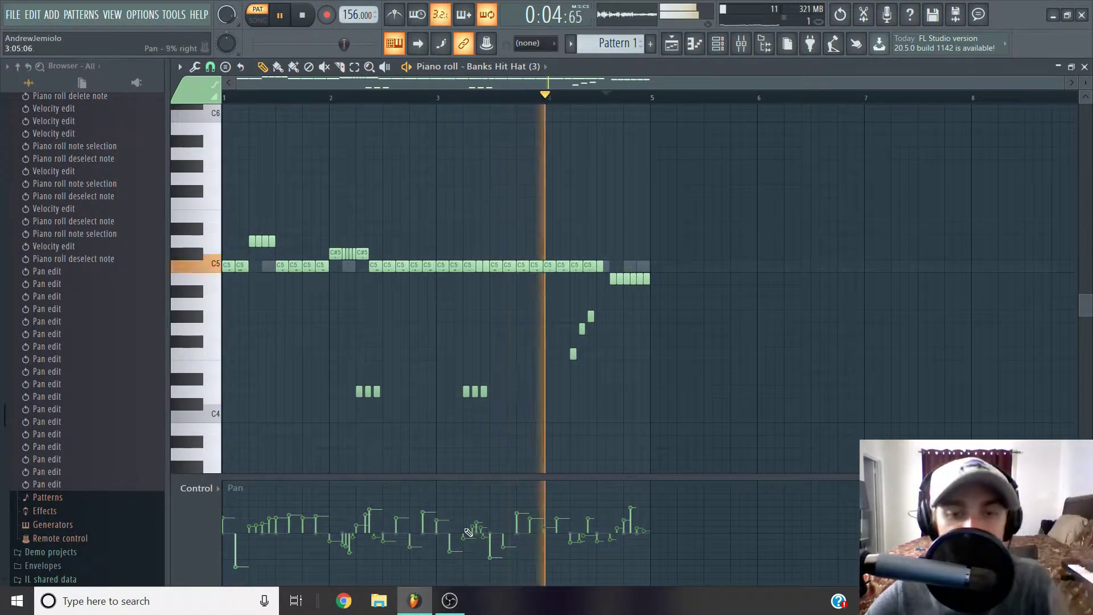
{"action": "key", "text": "space"}
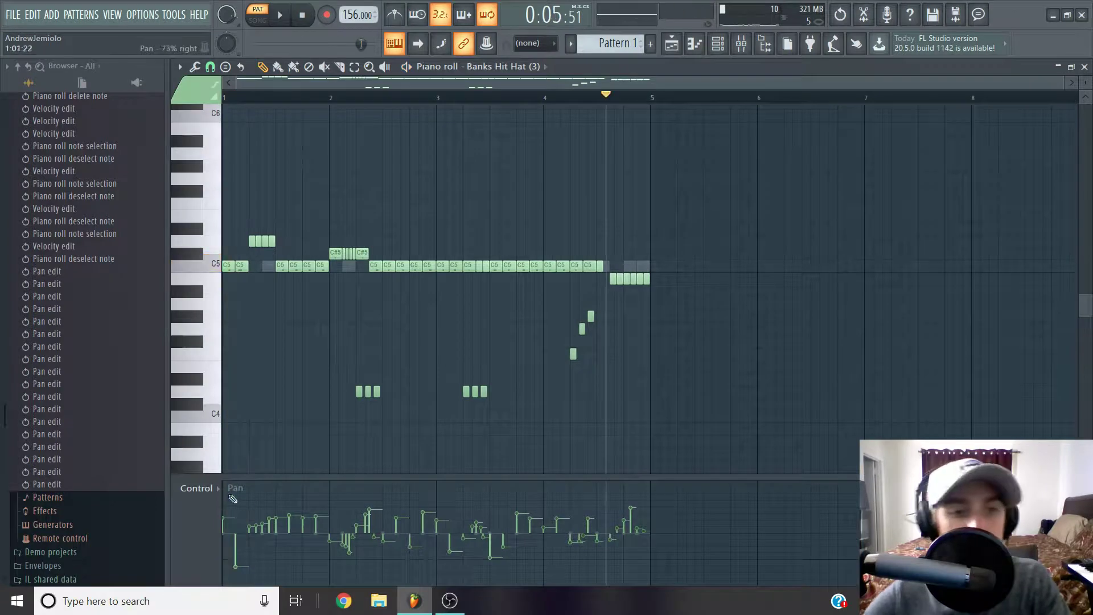
Redraw the note pans as a smooth left-to-right wave across all four bars and listen to it
{"action": "mouse_move", "coordinate": [227, 527]}
{"action": "left_mouse_down"}
{"action": "mouse_move", "coordinate": [353, 544]}
{"action": "mouse_move", "coordinate": [449, 522]}
{"action": "mouse_move", "coordinate": [652, 553]}
{"action": "left_mouse_up"}
{"action": "key", "text": "space"}
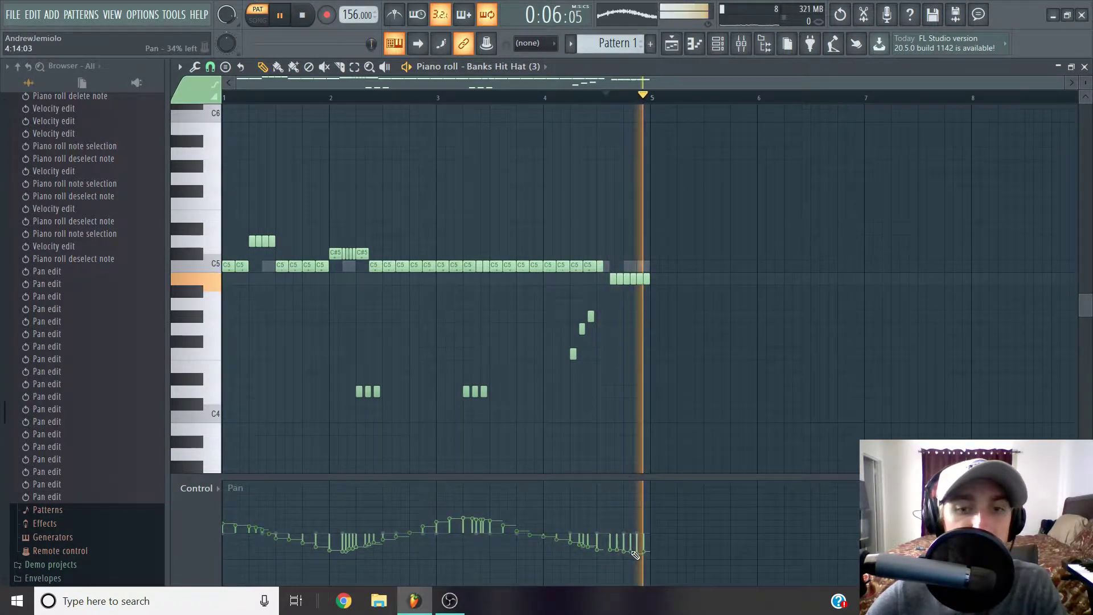
{"action": "key", "text": "space"}
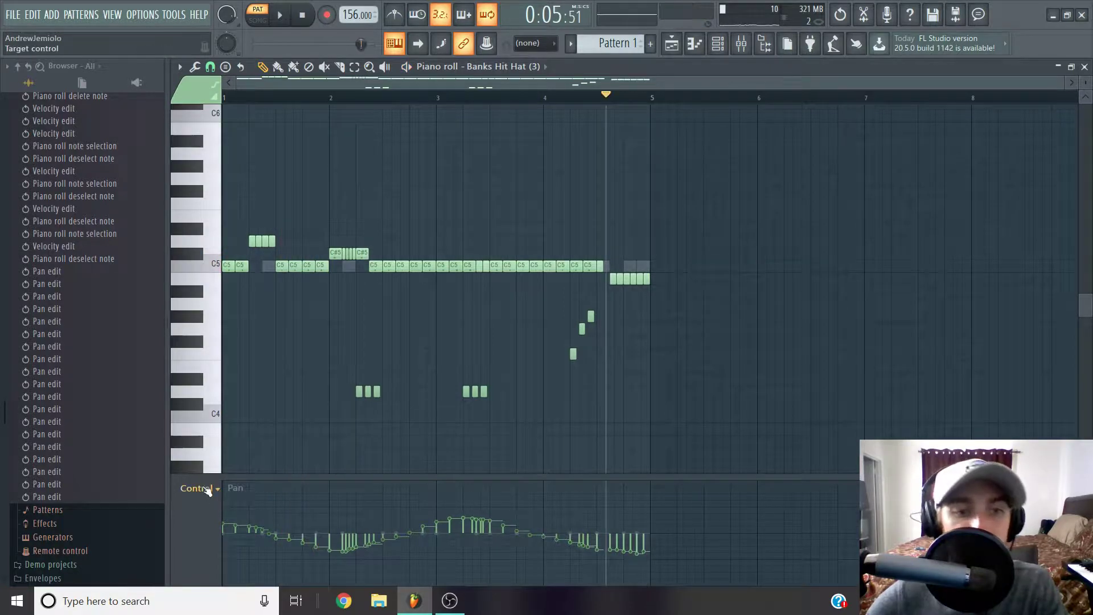
Flatten all note pans to about center, then set the piano roll randomizer to strong pan and slight velocity variation
{"action": "left_click_drag", "start_coordinate": [227, 535], "coordinate": [651, 540]}
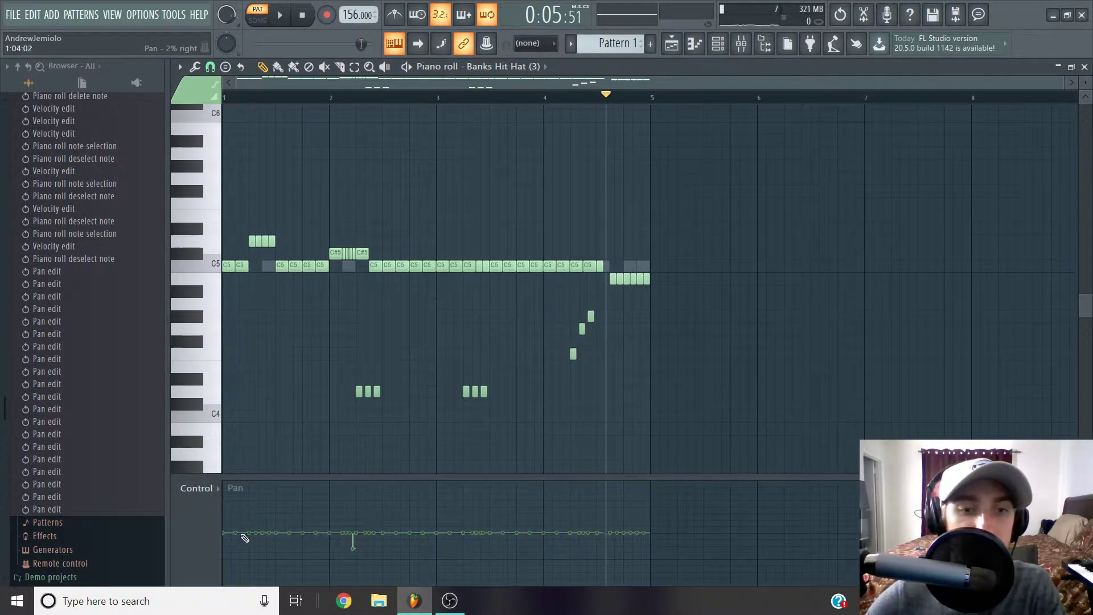
{"action": "left_click", "coordinate": [199, 68]}
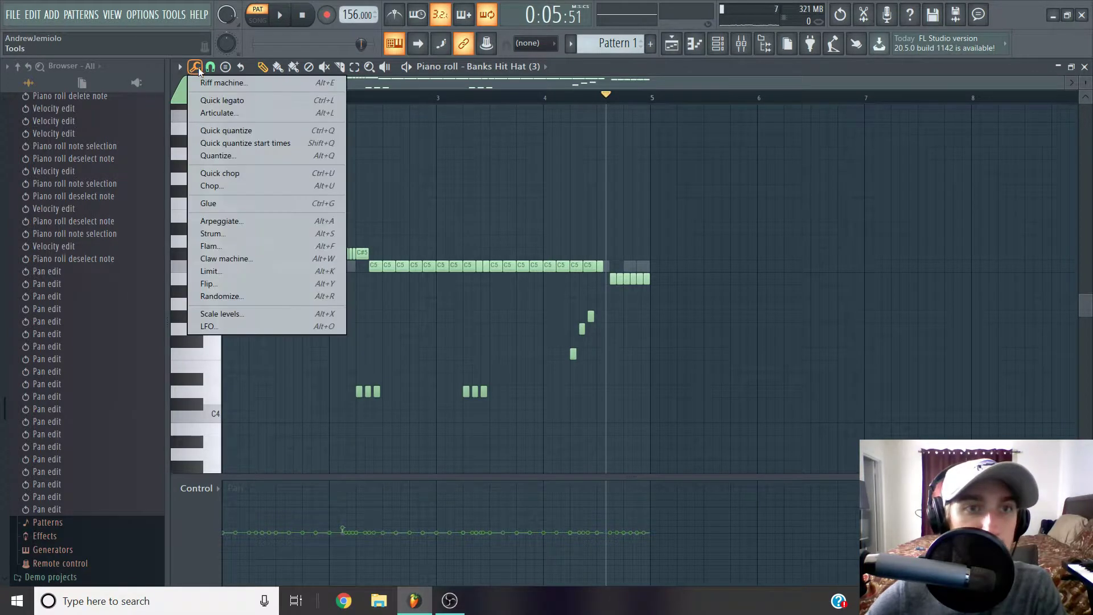
{"action": "left_click", "coordinate": [248, 296]}
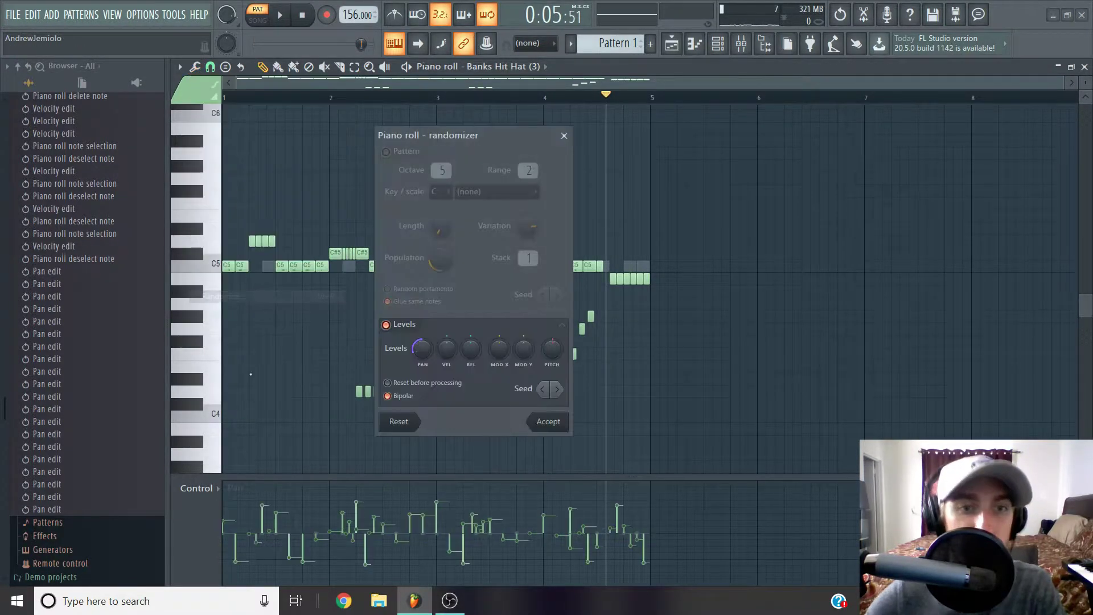
{"action": "left_click_drag", "start_coordinate": [447, 350], "coordinate": [426, 341]}
Cycle through several seeds for the randomized levels, reduce the pan amount and apply the randomization
{"action": "left_click", "coordinate": [557, 395]}
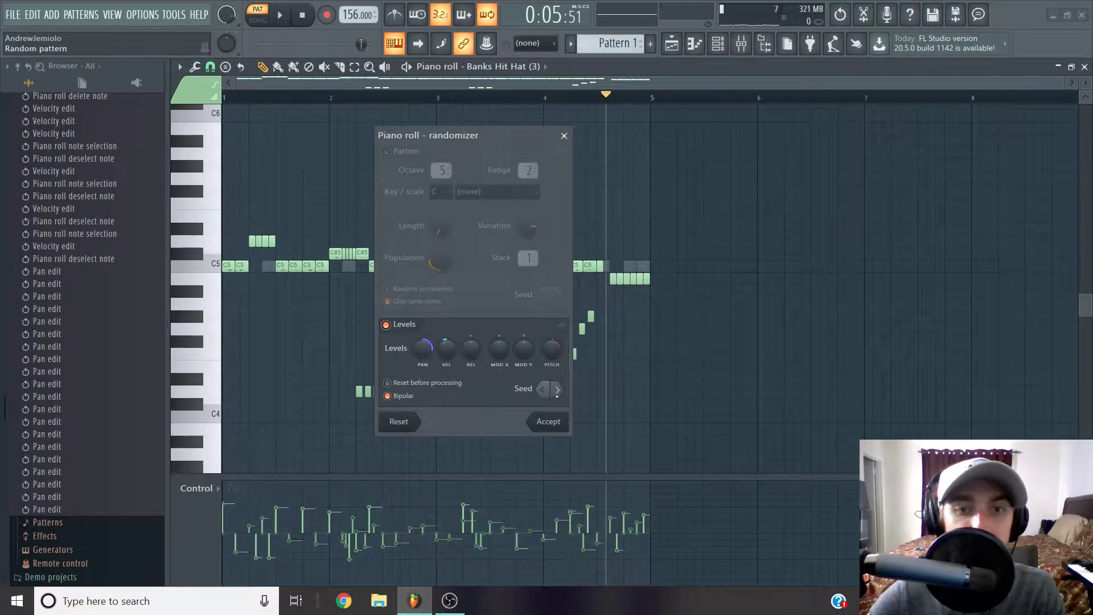
{"action": "left_click", "coordinate": [557, 393]}
{"action": "left_click", "coordinate": [557, 391]}
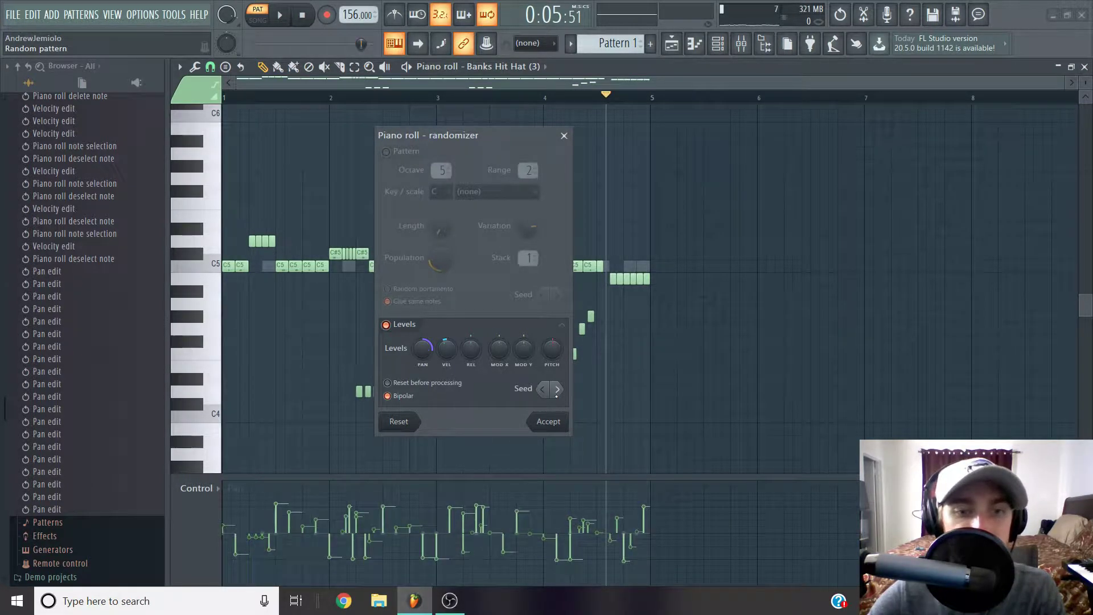
{"action": "left_click", "coordinate": [557, 390]}
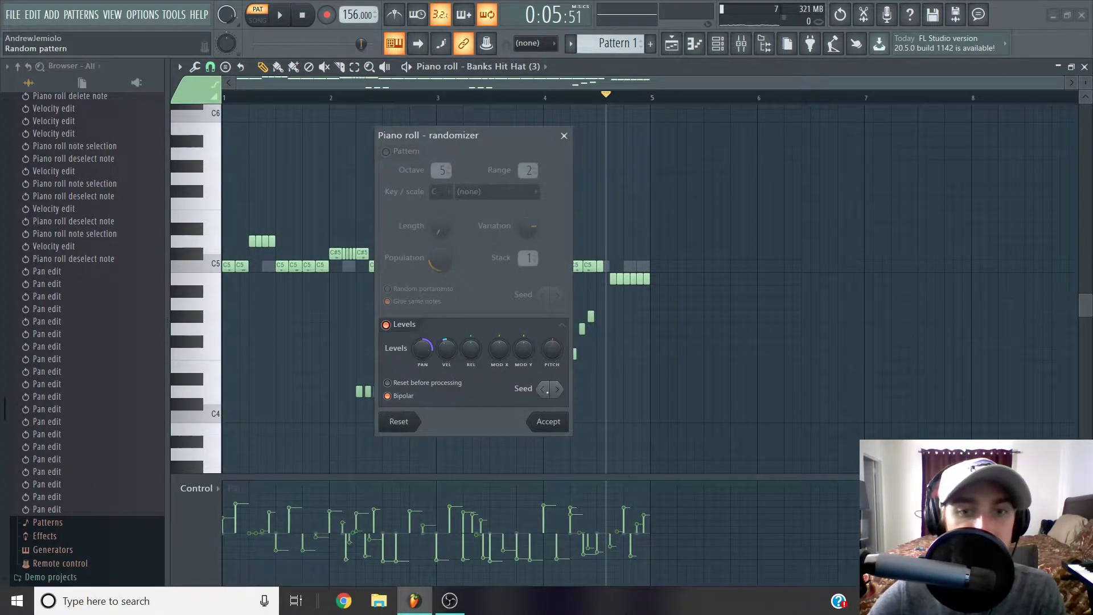
{"action": "left_click", "coordinate": [539, 390]}
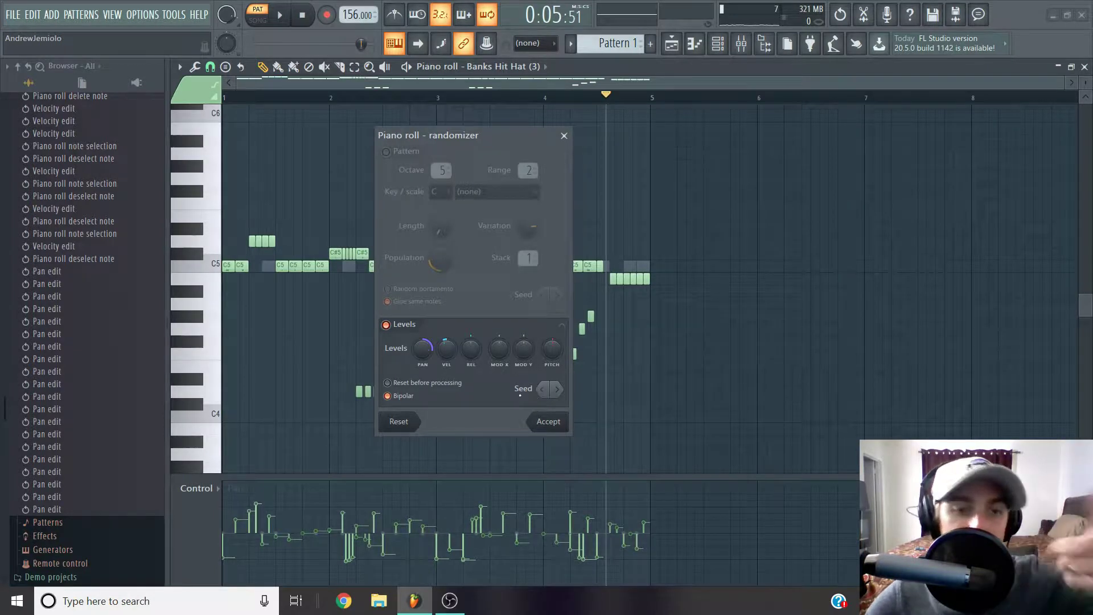
{"action": "mouse_move", "coordinate": [423, 349]}
{"action": "left_mouse_down"}
{"action": "mouse_move", "coordinate": [422, 383]}
{"action": "mouse_move", "coordinate": [423, 365]}
{"action": "left_mouse_up"}
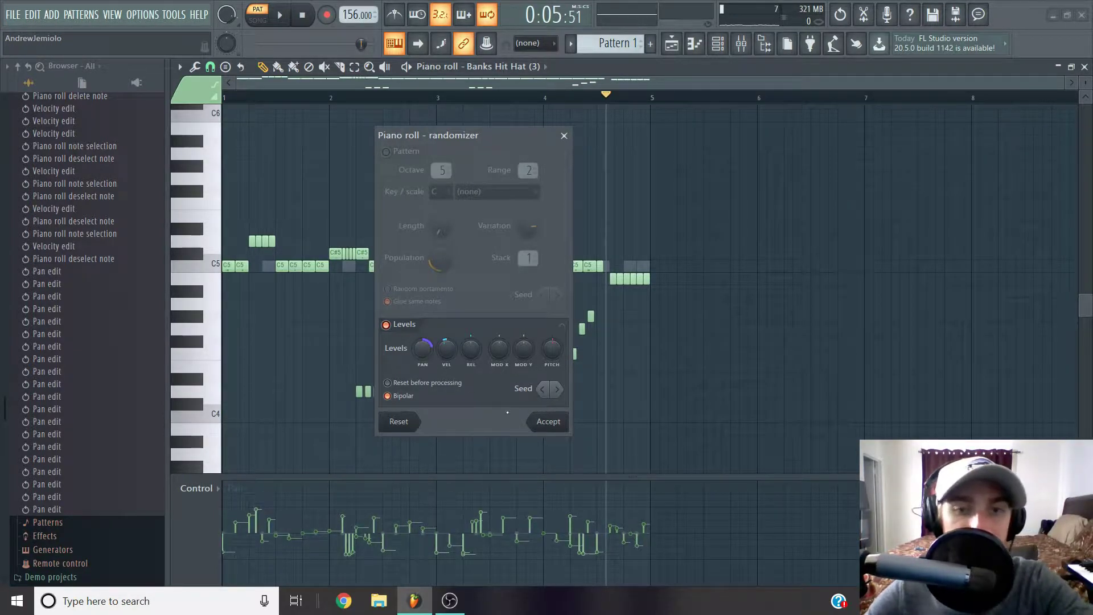
{"action": "left_click", "coordinate": [548, 422]}
Hand-adjust the randomized pans, setting bar 2's opening notes to the right and a mid-bar C5 note far left
{"action": "left_click", "coordinate": [330, 510]}
{"action": "left_click", "coordinate": [316, 525]}
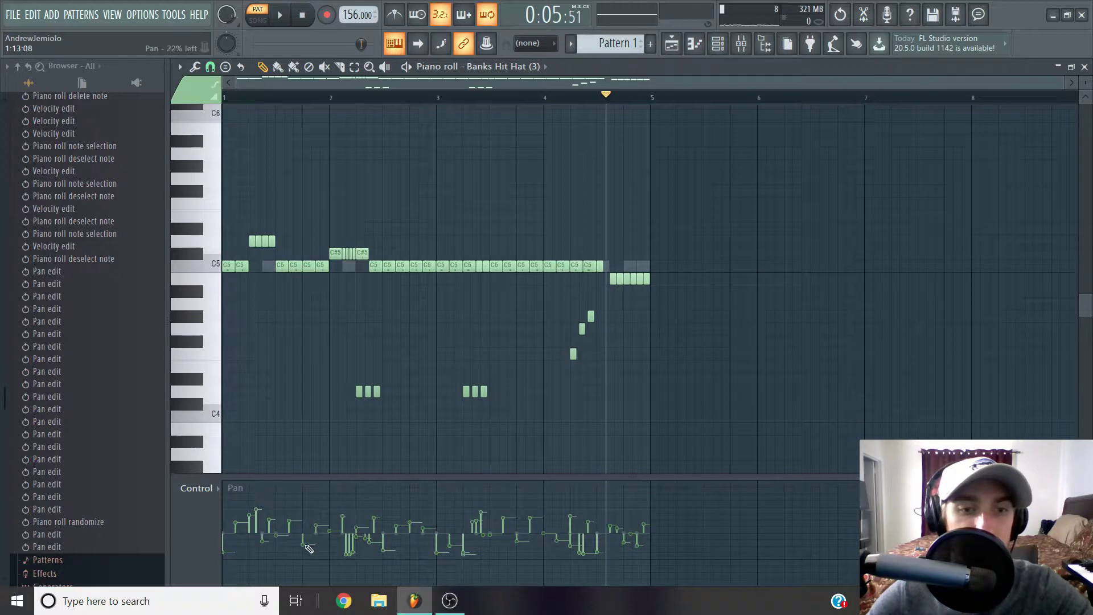
{"action": "left_click", "coordinate": [329, 513]}
{"action": "left_click", "coordinate": [339, 516]}
{"action": "left_click", "coordinate": [399, 564]}
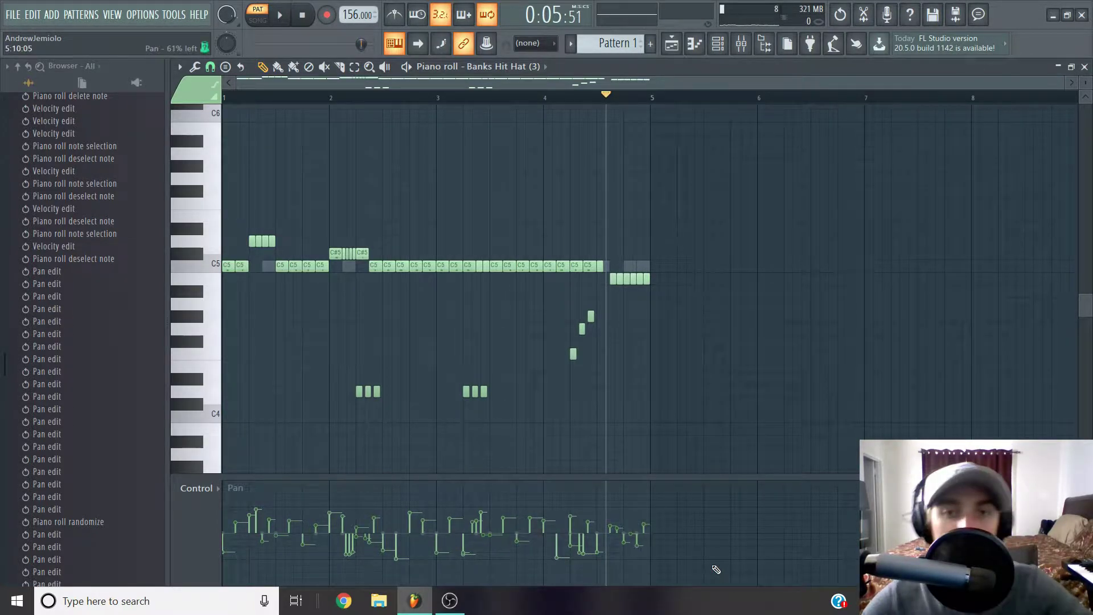
Play the pattern, then select bar 2's three low notes and pan the first left and the last right
{"action": "key", "text": "space"}
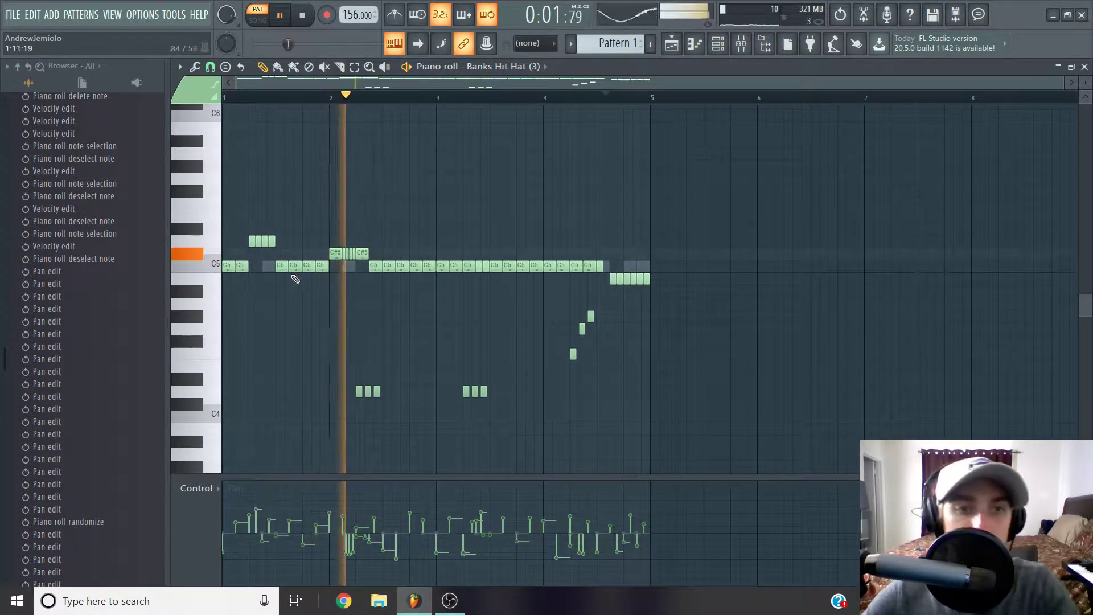
{"action": "key", "text": "space"}
{"action": "left_click_drag", "start_coordinate": [325, 348], "coordinate": [398, 420]}
{"action": "left_click", "coordinate": [355, 575]}
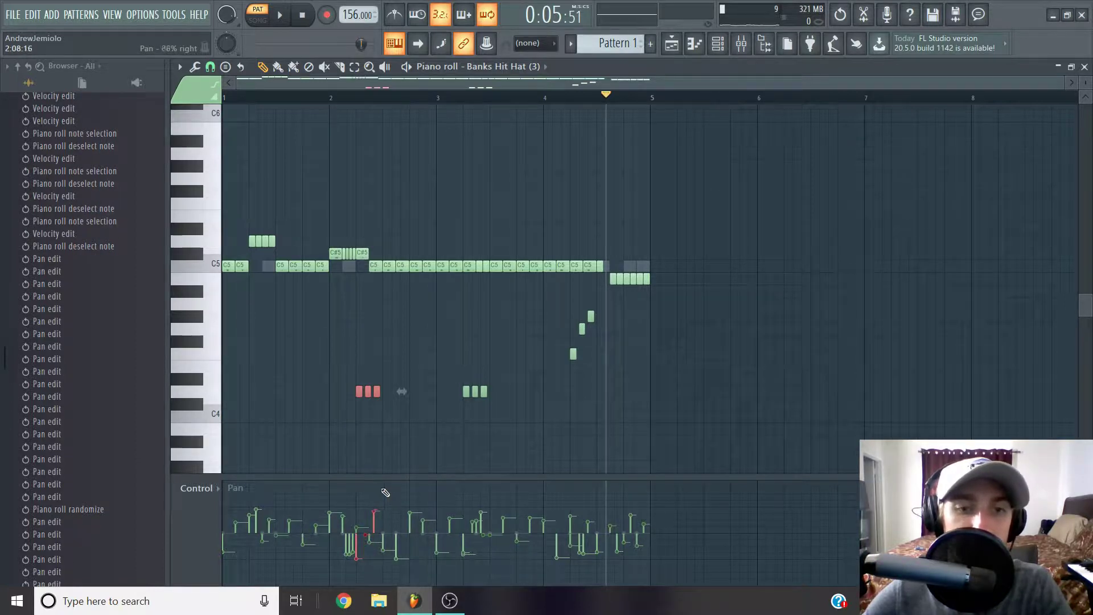
Select bar 3's three low notes, pan the first right and the last left, and play the pattern
{"action": "left_click_drag", "start_coordinate": [463, 374], "coordinate": [528, 437]}
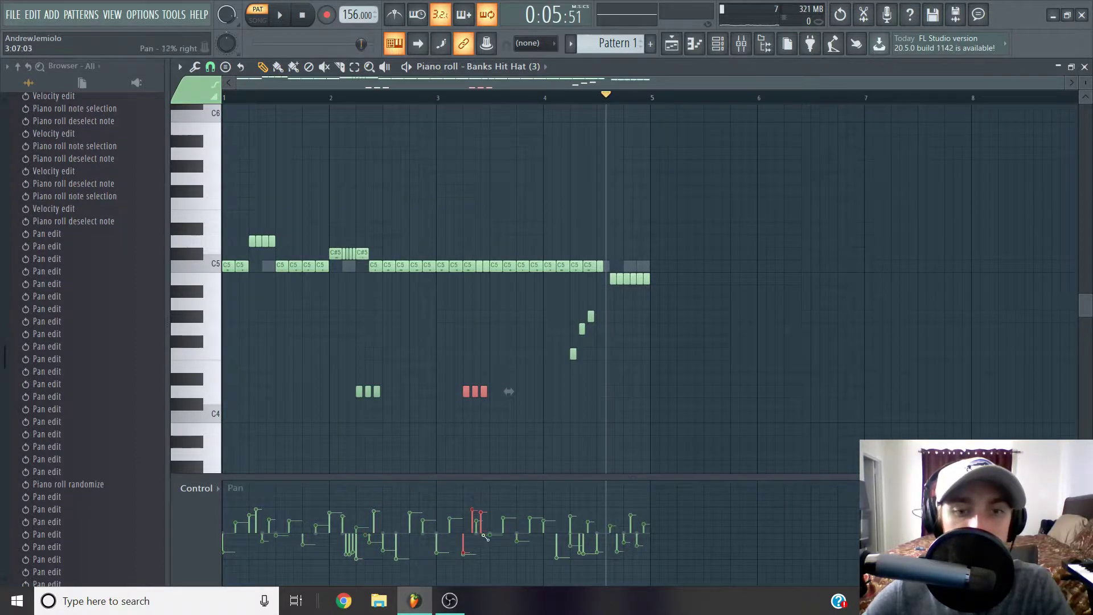
{"action": "right_click", "coordinate": [458, 499]}
{"action": "right_click", "coordinate": [471, 519]}
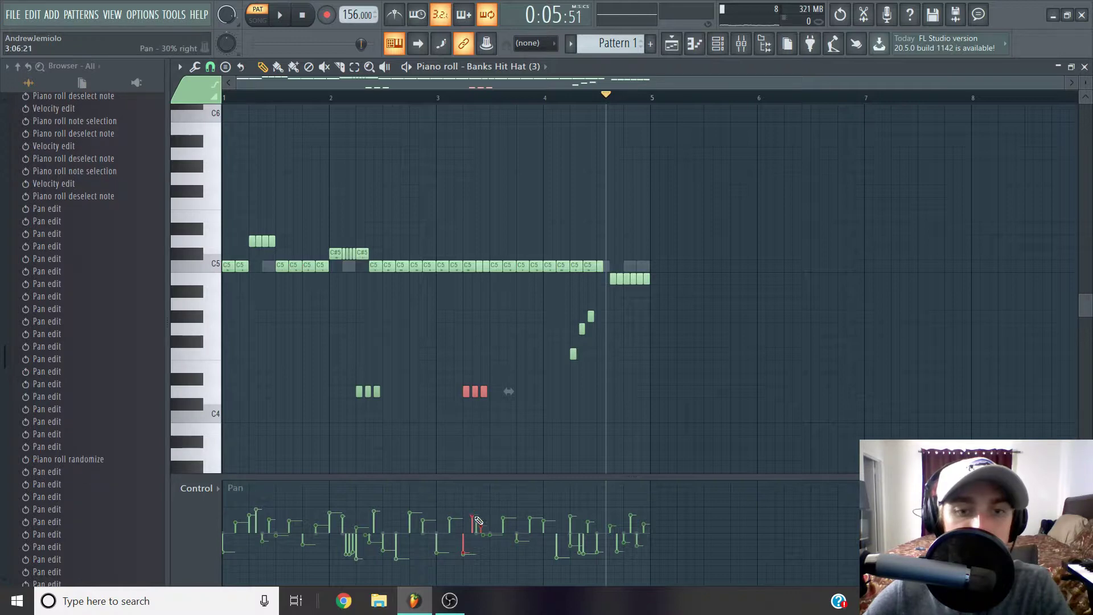
{"action": "right_click", "coordinate": [464, 507]}
{"action": "right_click", "coordinate": [480, 526]}
{"action": "key", "text": "space"}
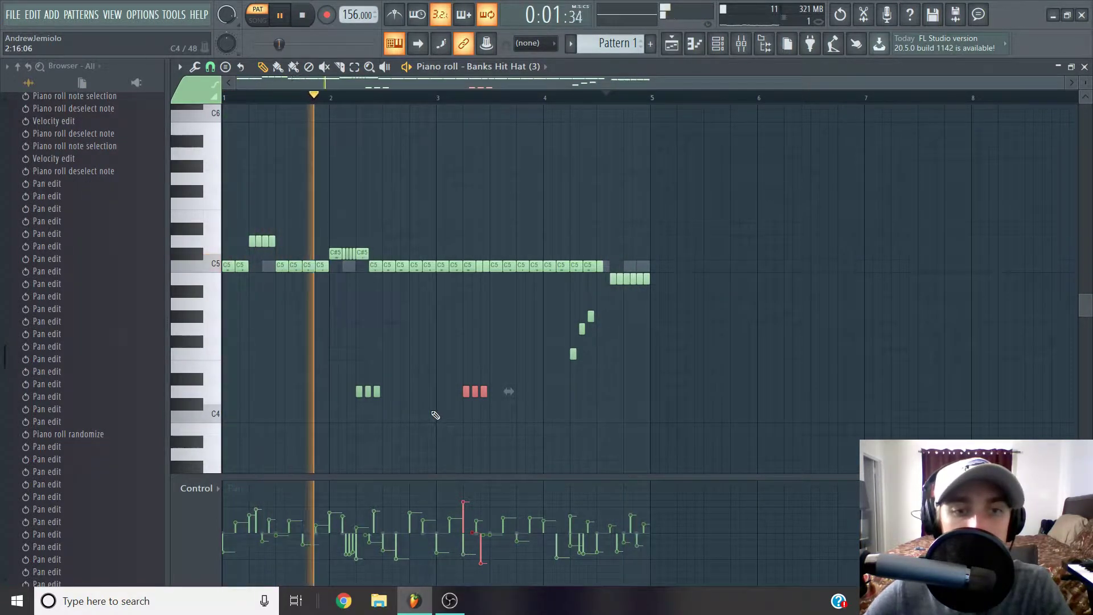
Select bar 4's three rising notes, pan them progressively further right, then stop playback and deselect them
{"action": "left_click_drag", "start_coordinate": [570, 383], "coordinate": [599, 301]}
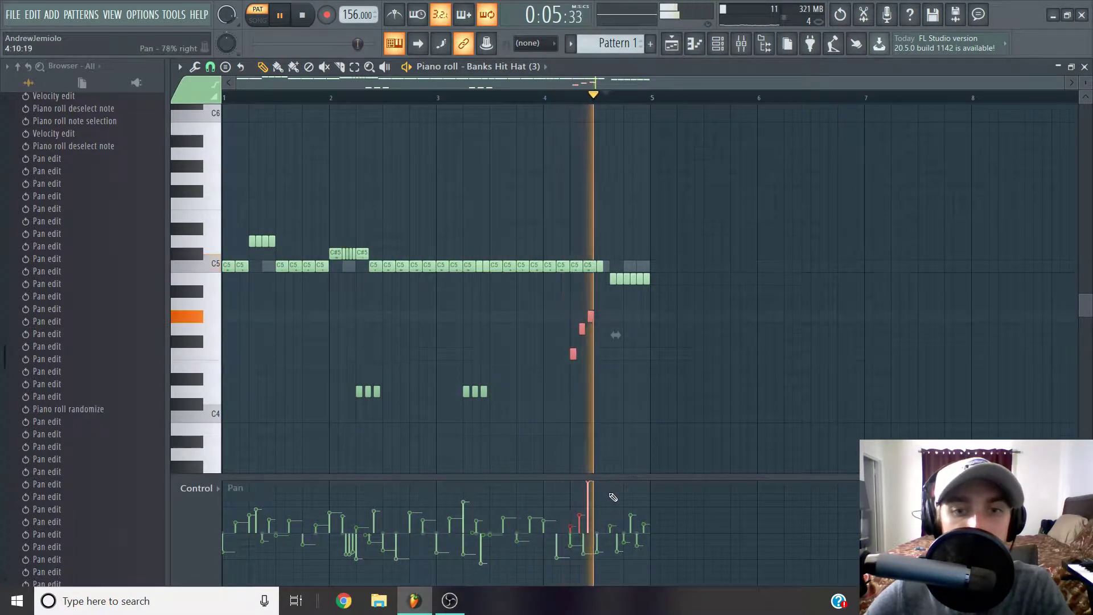
{"action": "key", "text": "space"}
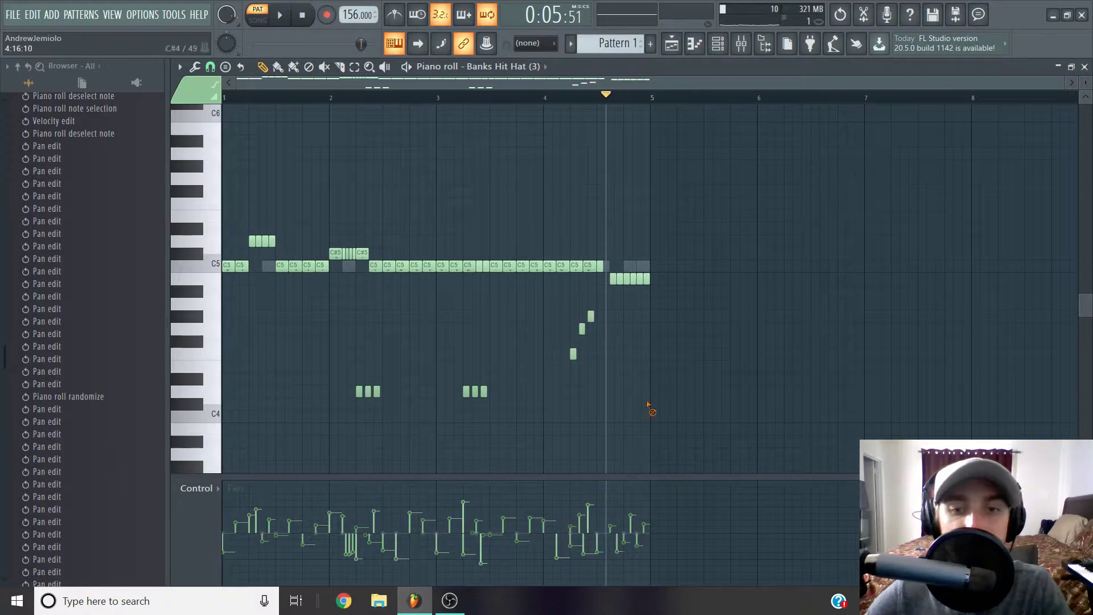
{"action": "left_click", "coordinate": [648, 405]}
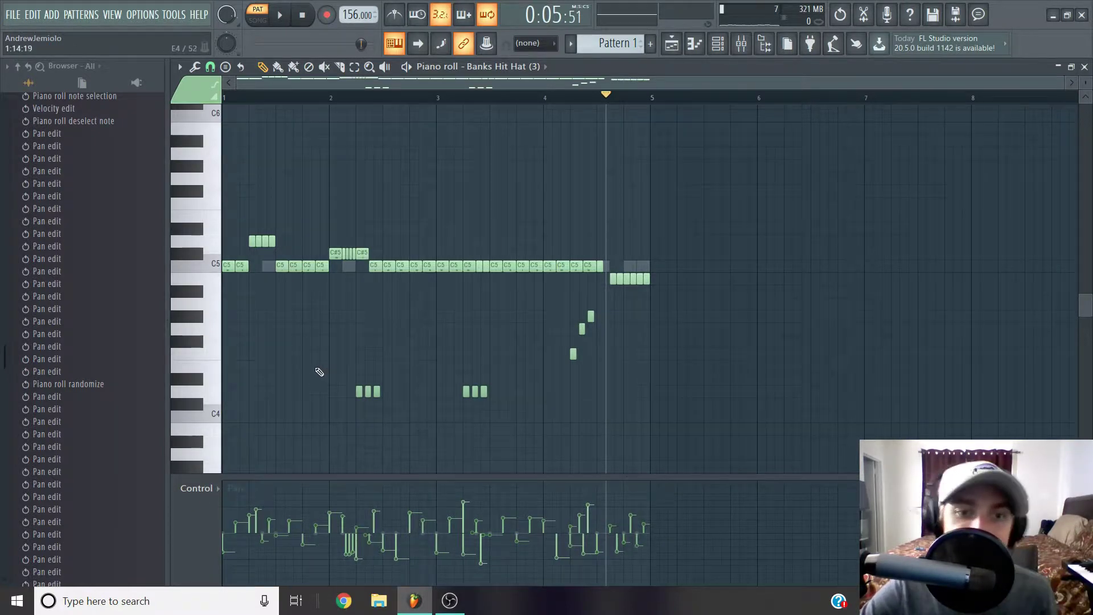
Show note fine pitch in the control lane and draw slight pitch variations across all four bars during playback
{"action": "left_click_drag", "start_coordinate": [336, 369], "coordinate": [522, 416]}
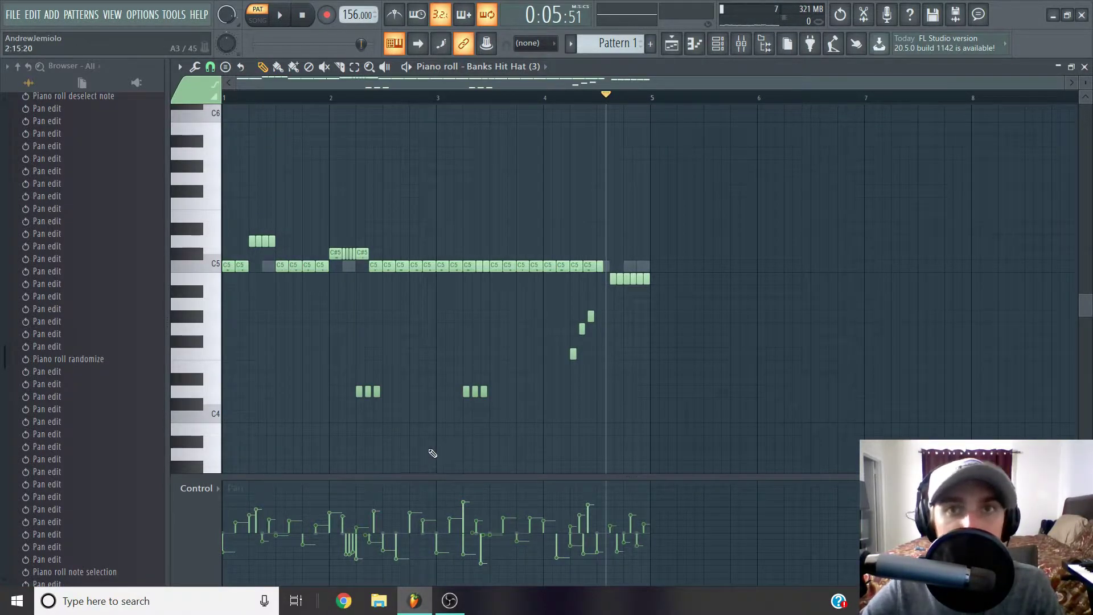
{"action": "left_click", "coordinate": [200, 489]}
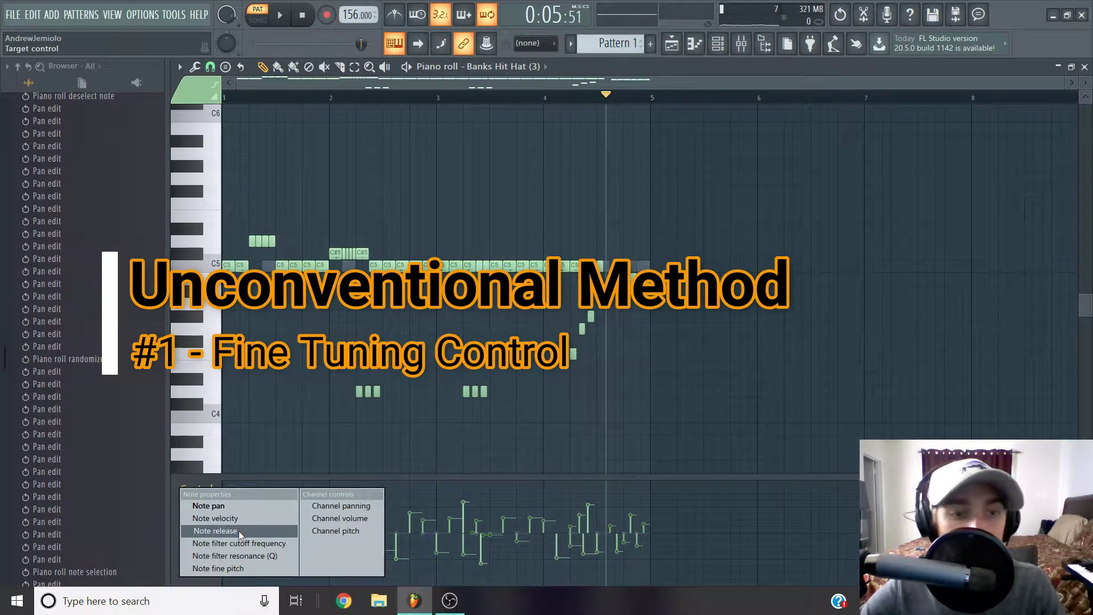
{"action": "left_click", "coordinate": [248, 568]}
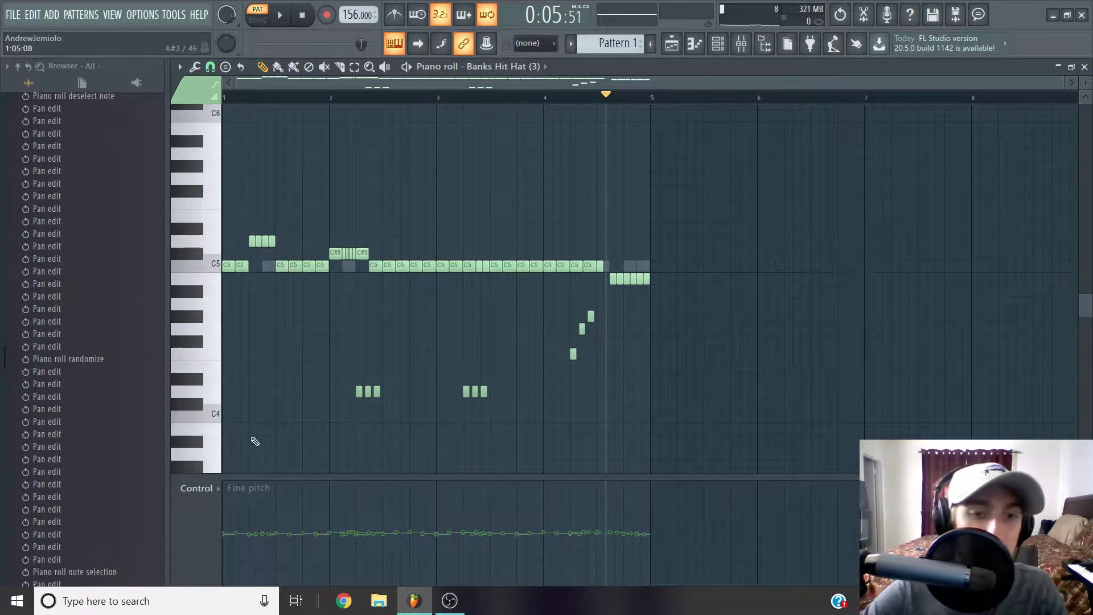
{"action": "scroll", "coordinate": [254, 490], "scroll_direction": "up", "scroll_amount": 3}
{"action": "scroll", "coordinate": [258, 548], "scroll_direction": "down", "scroll_amount": 3}
{"action": "left_click_drag", "start_coordinate": [229, 537], "coordinate": [427, 537]}
{"action": "key", "text": "space"}
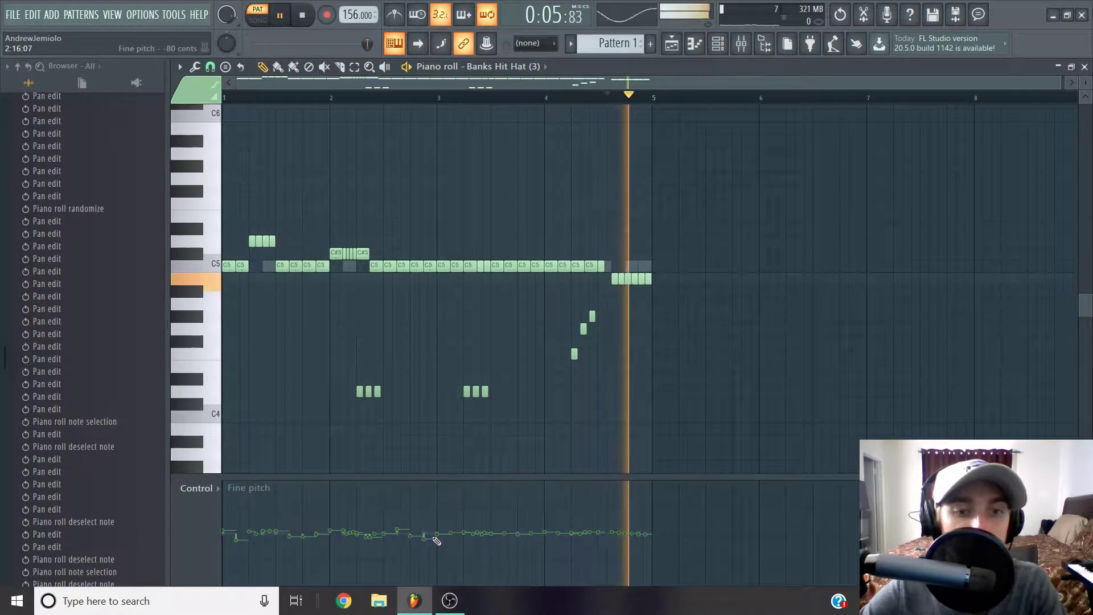
{"action": "mouse_move", "coordinate": [435, 545]}
{"action": "left_mouse_down"}
{"action": "mouse_move", "coordinate": [449, 532]}
{"action": "mouse_move", "coordinate": [627, 538]}
{"action": "mouse_move", "coordinate": [648, 529]}
{"action": "left_mouse_up"}
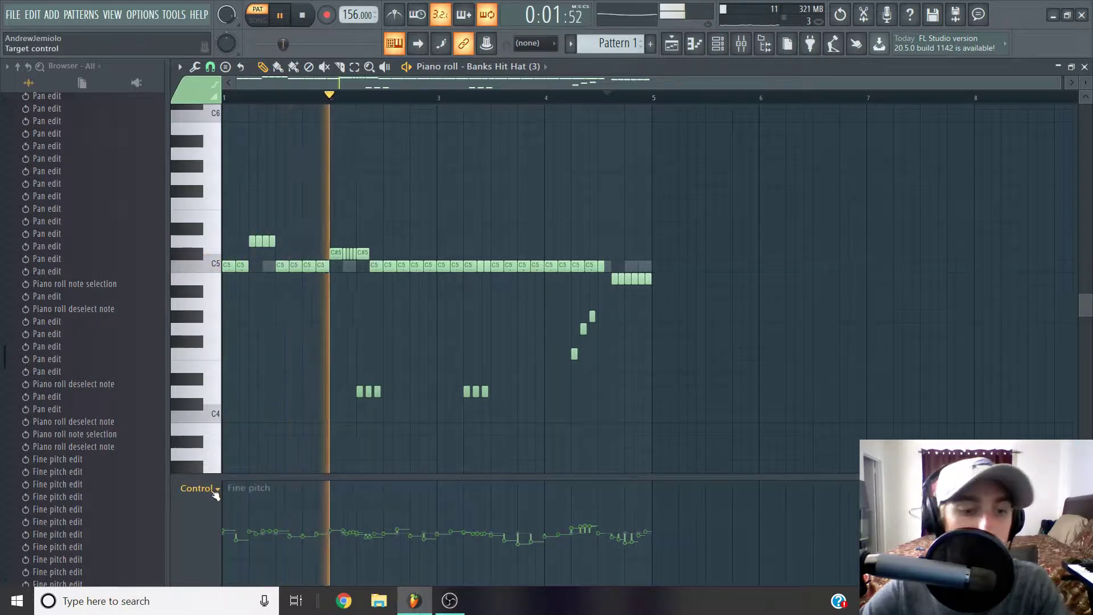
Exaggerate the fine pitch by drawing the notes to the upper extreme, then dipping the middle bars far down
{"action": "mouse_move", "coordinate": [263, 519]}
{"action": "left_mouse_down"}
{"action": "mouse_move", "coordinate": [289, 537]}
{"action": "mouse_move", "coordinate": [383, 551]}
{"action": "mouse_move", "coordinate": [345, 536]}
{"action": "mouse_move", "coordinate": [648, 535]}
{"action": "left_mouse_up"}
{"action": "mouse_move", "coordinate": [258, 538]}
{"action": "left_mouse_down"}
{"action": "mouse_move", "coordinate": [319, 541]}
{"action": "mouse_move", "coordinate": [277, 540]}
{"action": "mouse_move", "coordinate": [290, 526]}
{"action": "mouse_move", "coordinate": [330, 536]}
{"action": "left_mouse_up"}
{"action": "left_click_drag", "start_coordinate": [231, 476], "coordinate": [642, 435]}
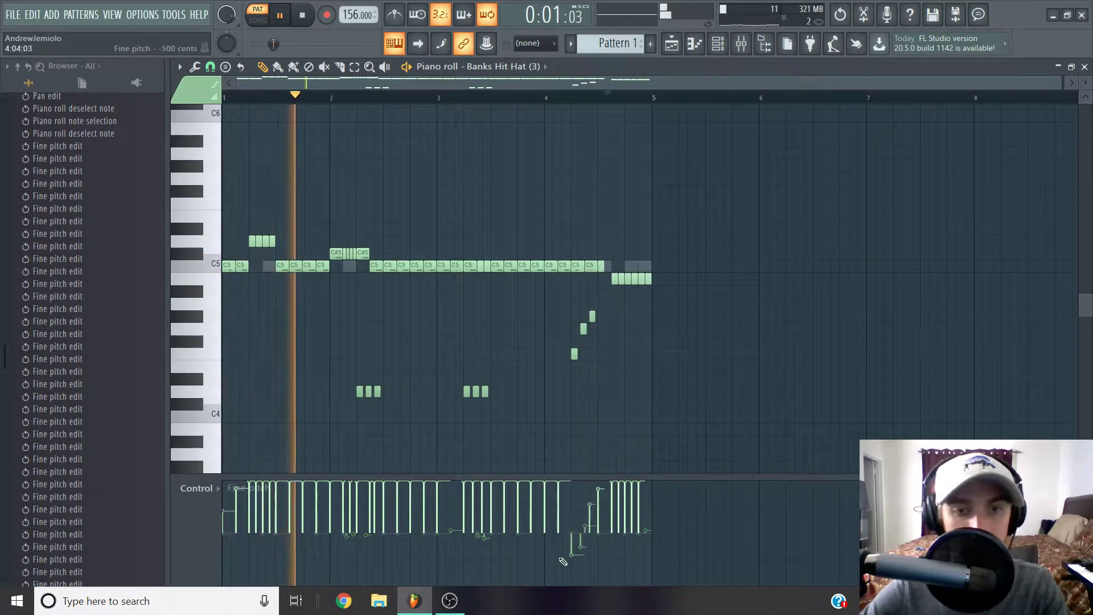
{"action": "left_click_drag", "start_coordinate": [587, 545], "coordinate": [302, 586]}
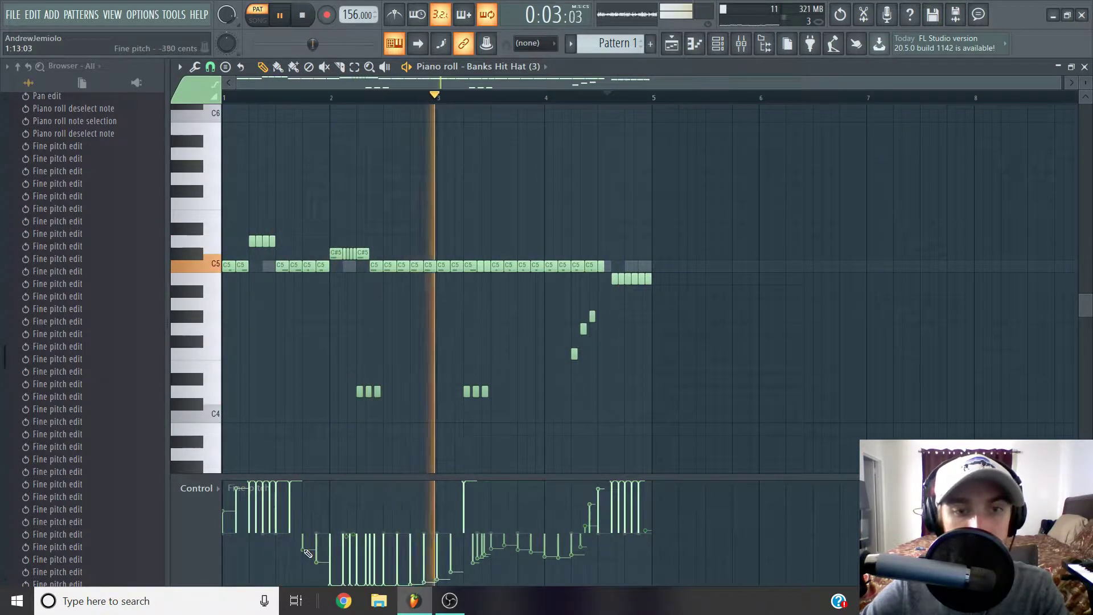
Redraw the fine pitch of all notes close to the centre line
{"action": "left_click_drag", "start_coordinate": [302, 540], "coordinate": [649, 531]}
{"action": "left_click_drag", "start_coordinate": [332, 540], "coordinate": [222, 528]}
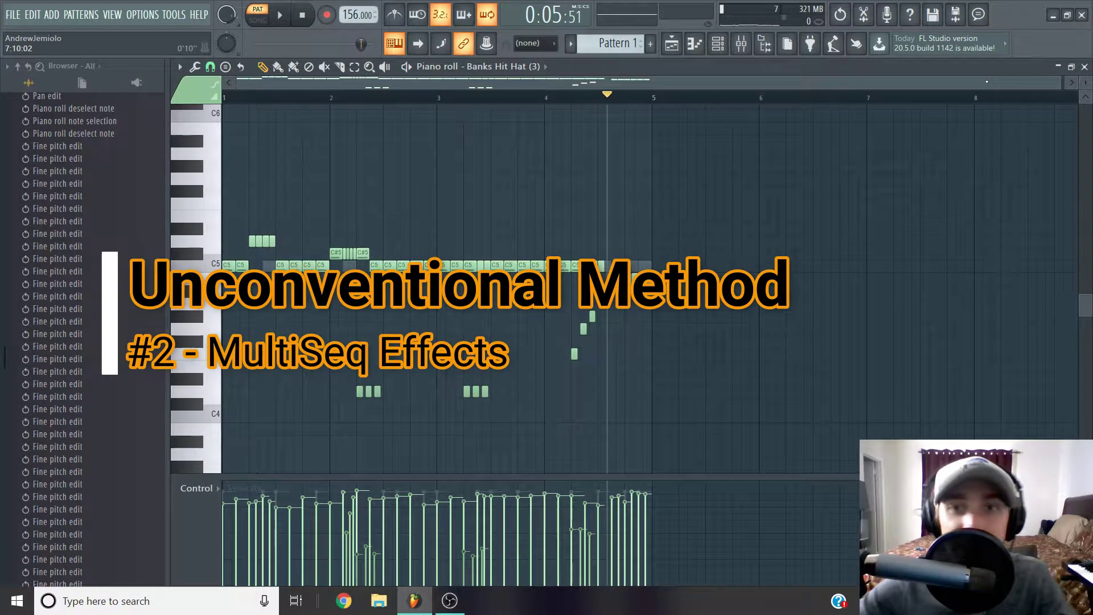
Close the piano roll, open the mixer, solo Insert 4, re-enable Insert 2 and play the pattern
{"action": "left_click", "coordinate": [1085, 68]}
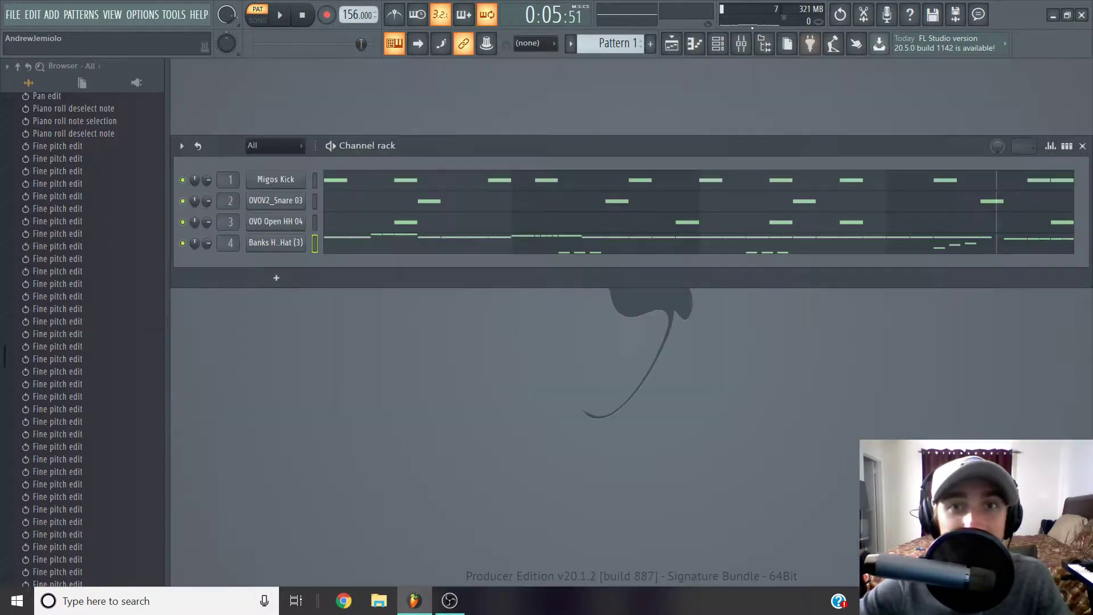
{"action": "left_click", "coordinate": [742, 43]}
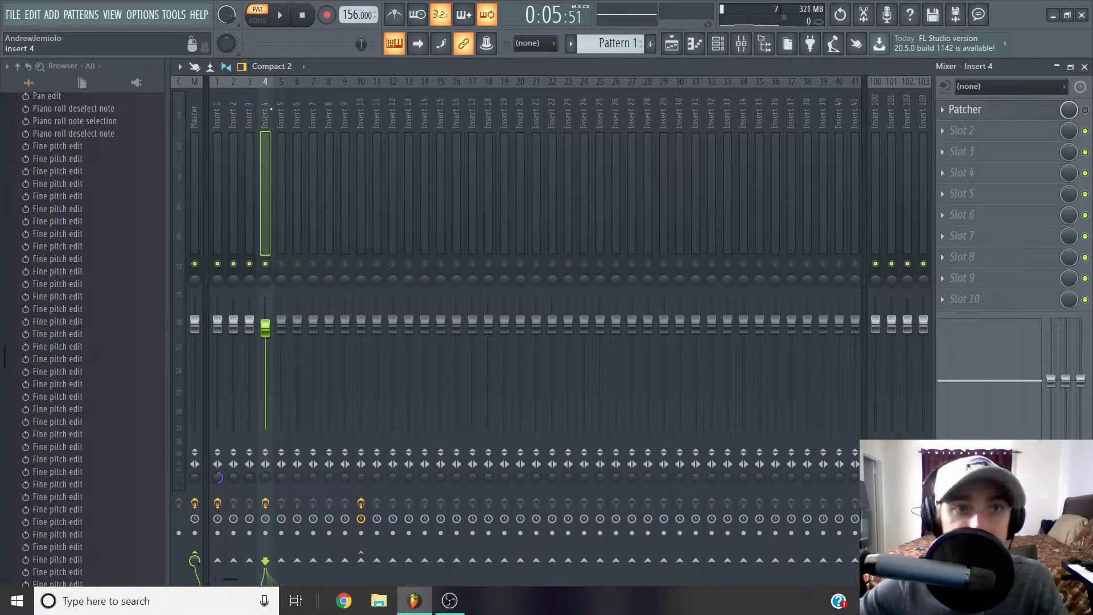
{"action": "right_click", "coordinate": [266, 265]}
{"action": "left_click", "coordinate": [234, 264]}
{"action": "key", "text": "space"}
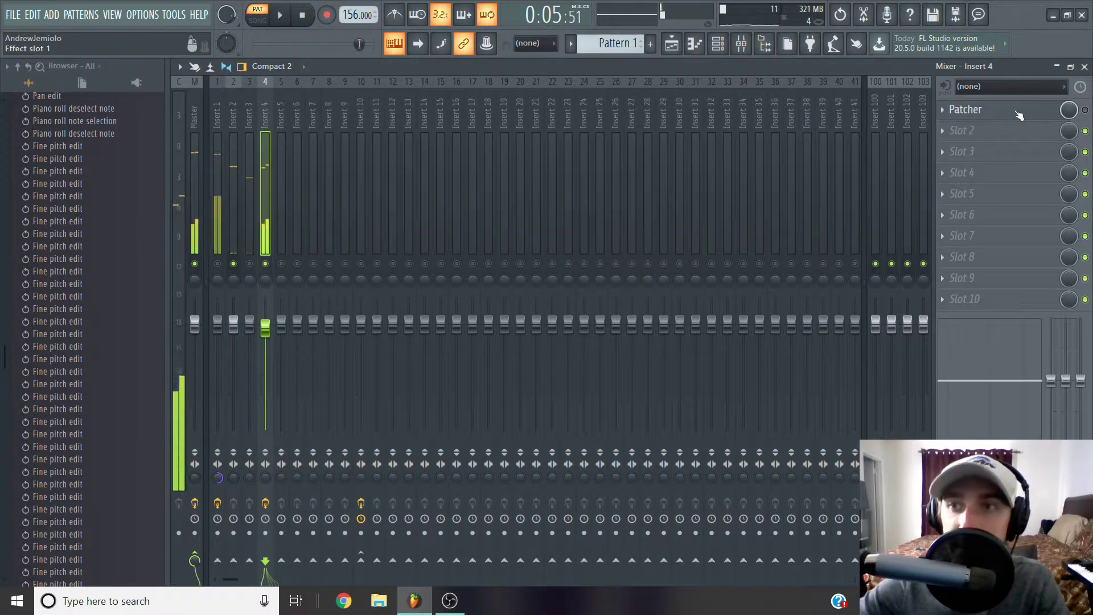
Enable the Patcher effect on Insert 4, open it, and view its Map before returning to the Surface
{"action": "left_click", "coordinate": [1019, 110]}
{"action": "left_click", "coordinate": [1086, 111]}
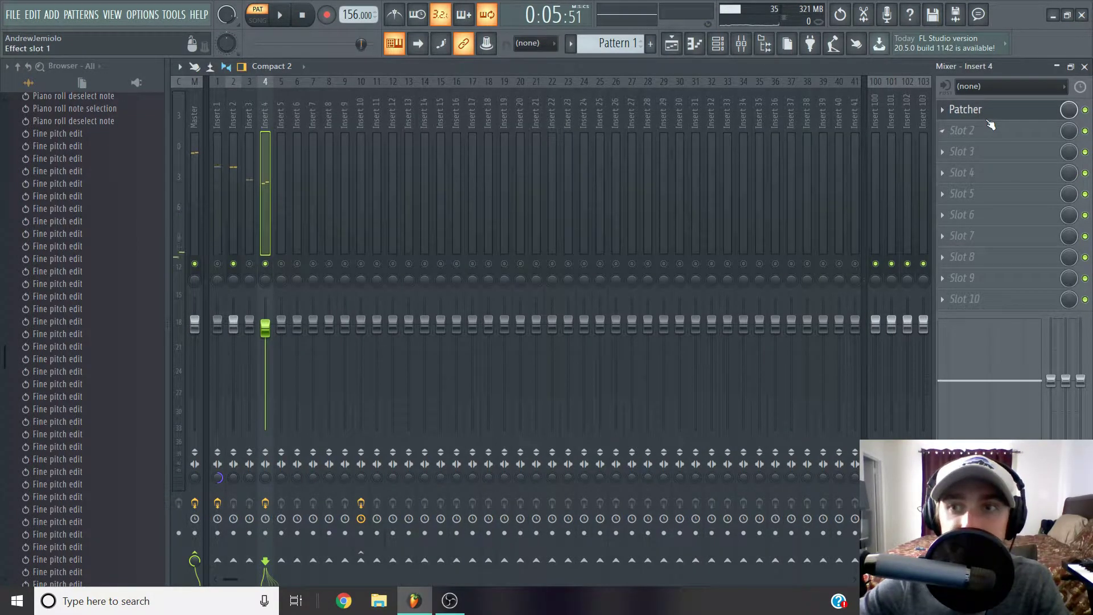
{"action": "left_click", "coordinate": [954, 111]}
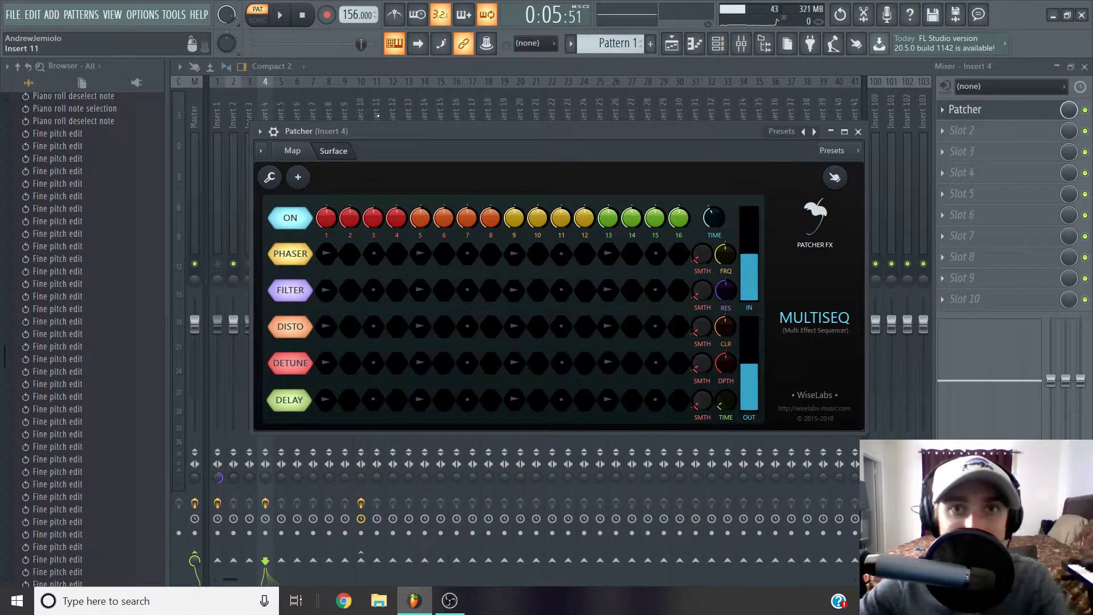
{"action": "left_click", "coordinate": [293, 151]}
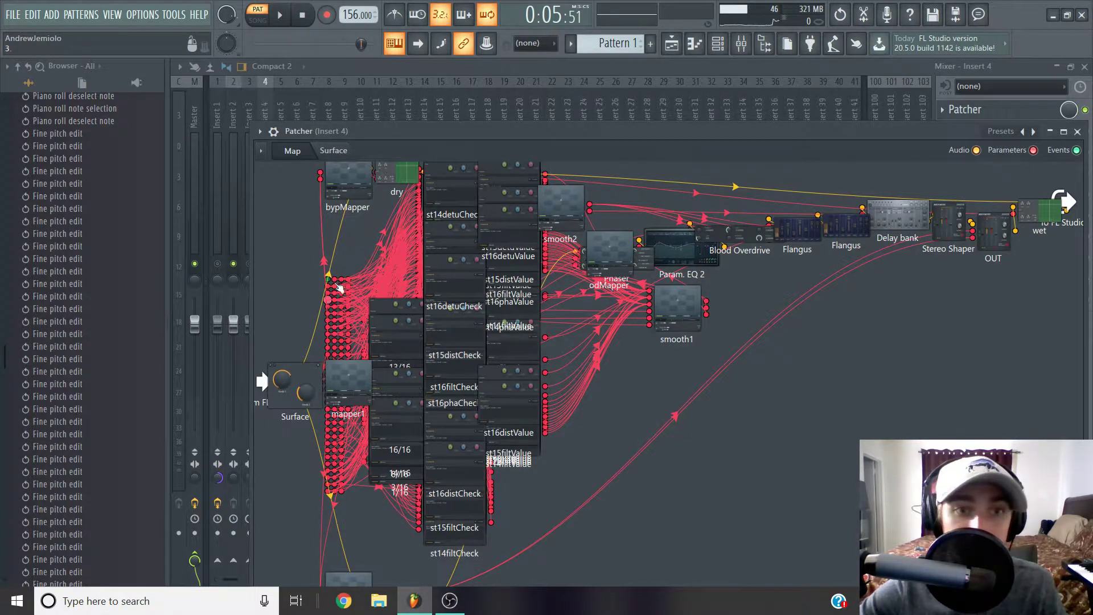
{"action": "left_click", "coordinate": [331, 150]}
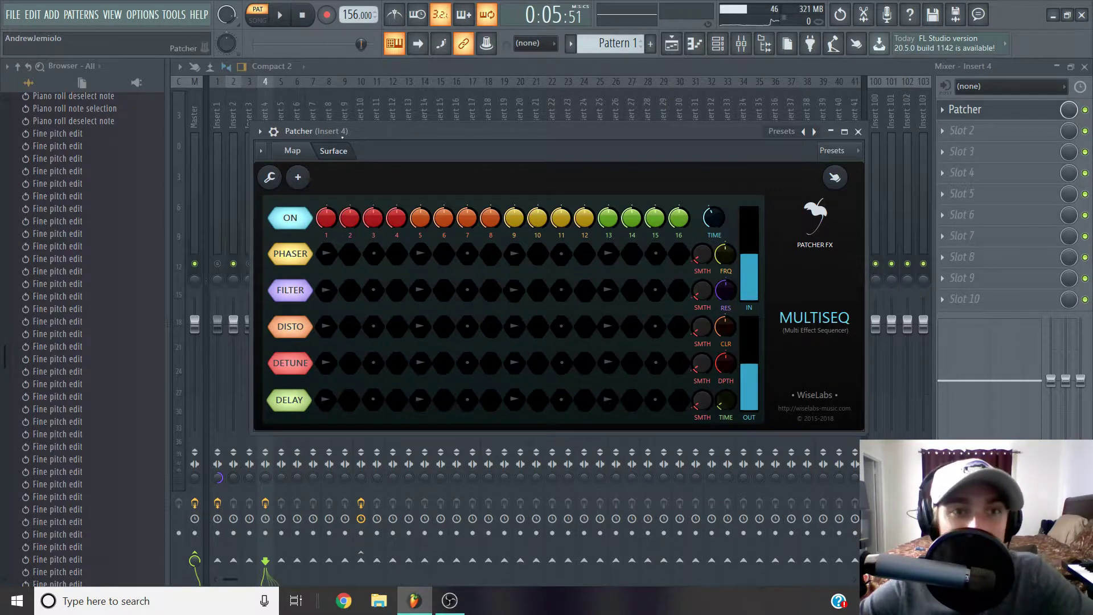
Load the MultiSeq preset from Patcher's X WiseLabs presets
{"action": "left_click", "coordinate": [259, 135]}
{"action": "mouse_move", "coordinate": [386, 181]}
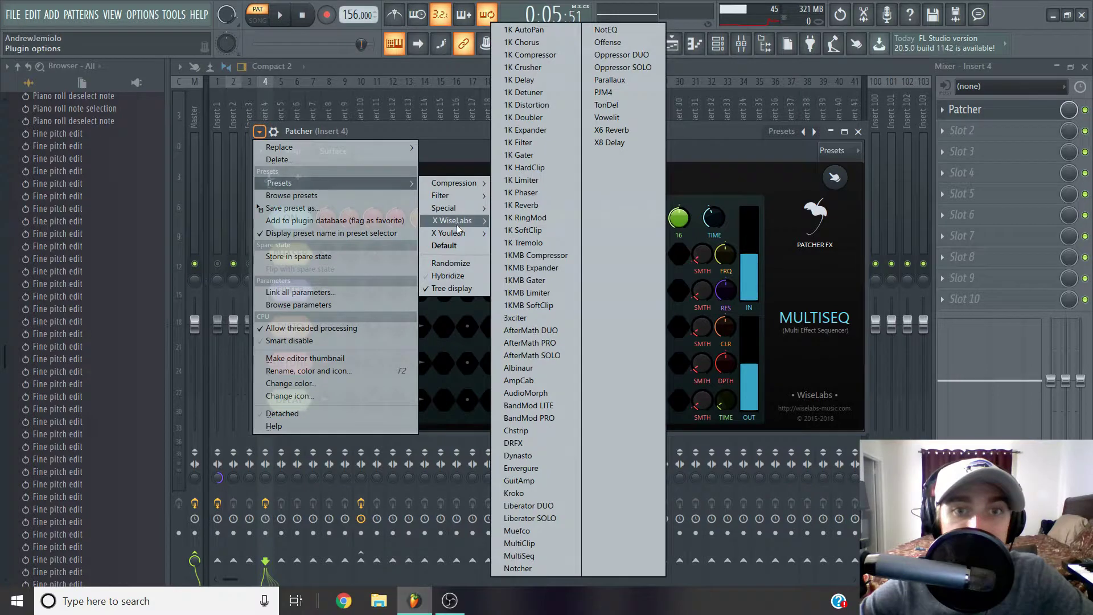
{"action": "mouse_move", "coordinate": [456, 221]}
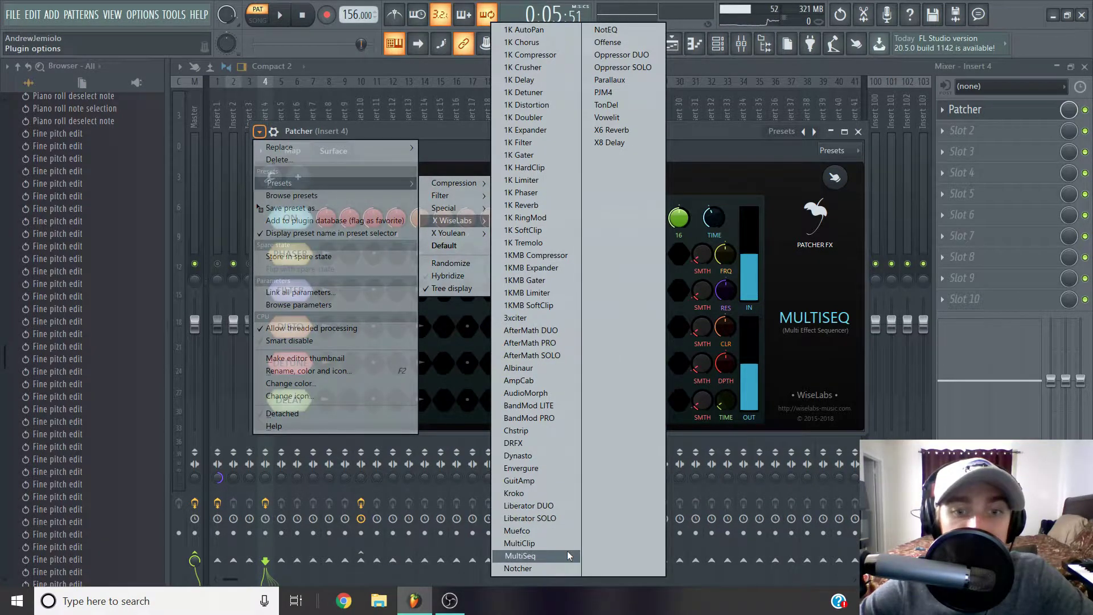
{"action": "left_click", "coordinate": [568, 556]}
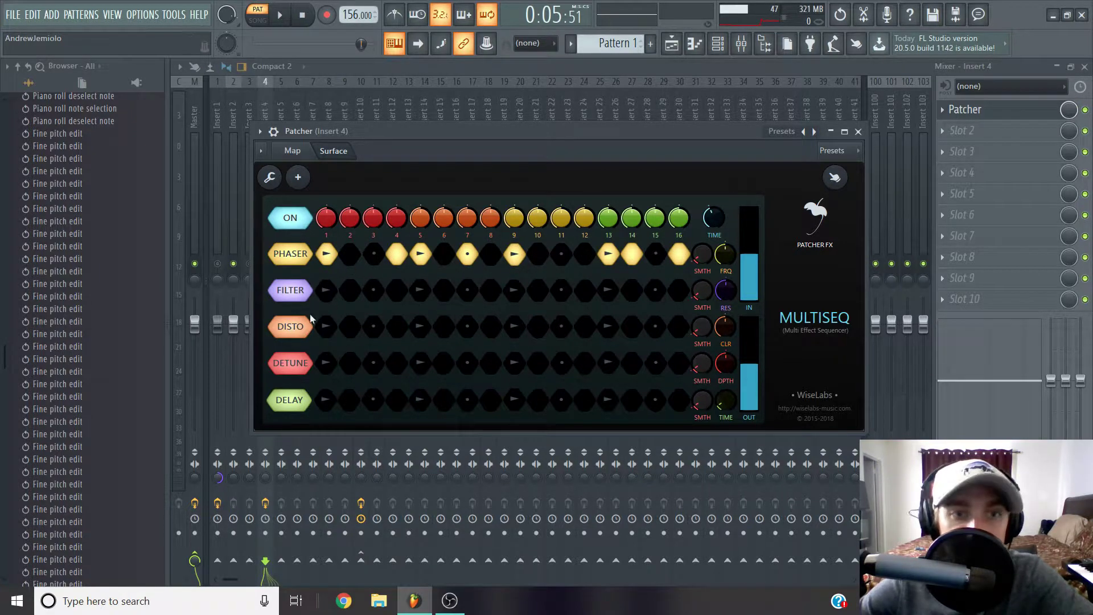
Try switching a few Filter and Disto steps on and off in the MultiSeq grid
{"action": "left_click", "coordinate": [565, 290]}
{"action": "left_click", "coordinate": [460, 336]}
{"action": "left_click", "coordinate": [465, 327]}
{"action": "left_click", "coordinate": [467, 290]}
{"action": "left_click", "coordinate": [514, 290]}
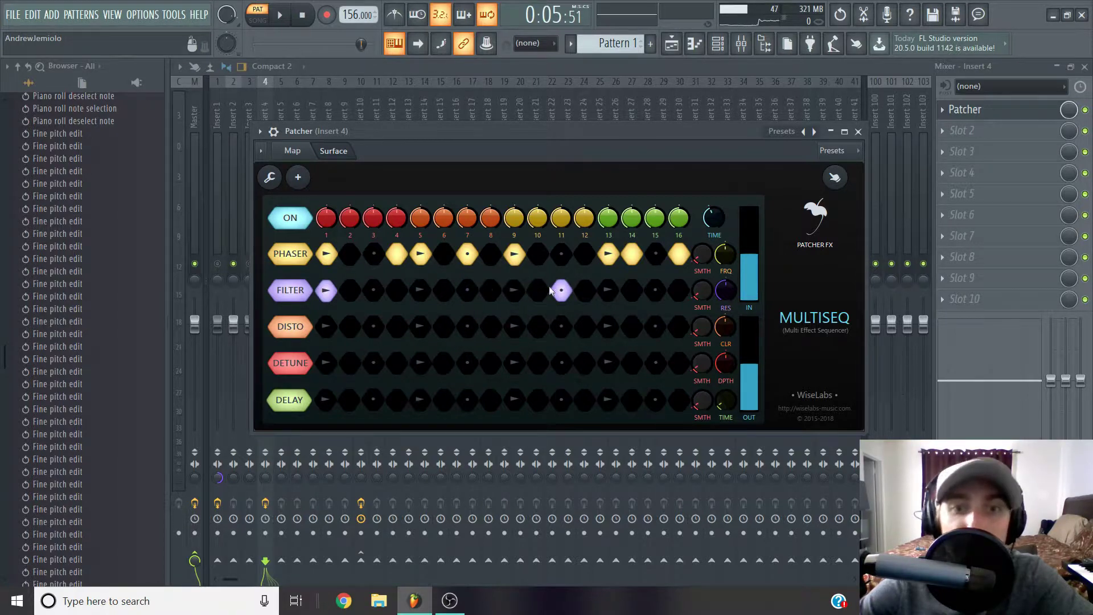
Switch off all active Phaser and Filter steps so the MultiSeq grid is empty
{"action": "left_click", "coordinate": [561, 290]}
{"action": "left_click", "coordinate": [514, 254]}
{"action": "left_click", "coordinate": [468, 254]}
{"action": "left_click", "coordinate": [420, 254]}
{"action": "left_click", "coordinate": [397, 254]}
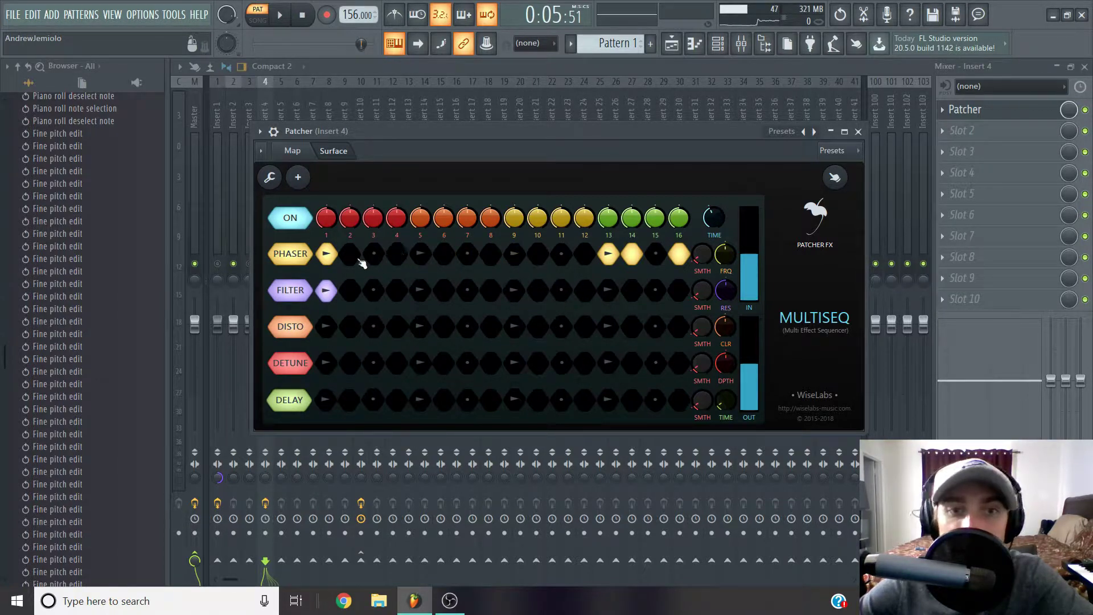
{"action": "left_click", "coordinate": [335, 257]}
{"action": "left_click", "coordinate": [608, 254]}
{"action": "left_click", "coordinate": [632, 255]}
{"action": "left_click", "coordinate": [680, 255]}
{"action": "left_click", "coordinate": [319, 297]}
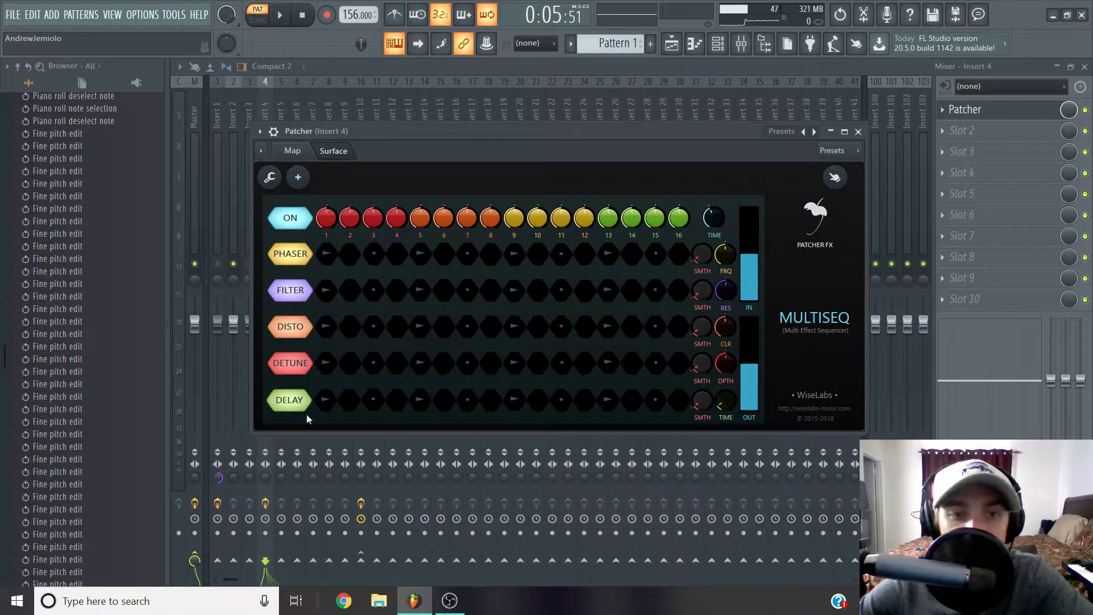
Move the Patcher window up, start playback, activate Delay steps 1 and 9, then stop
{"action": "left_click_drag", "start_coordinate": [413, 147], "coordinate": [401, 107]}
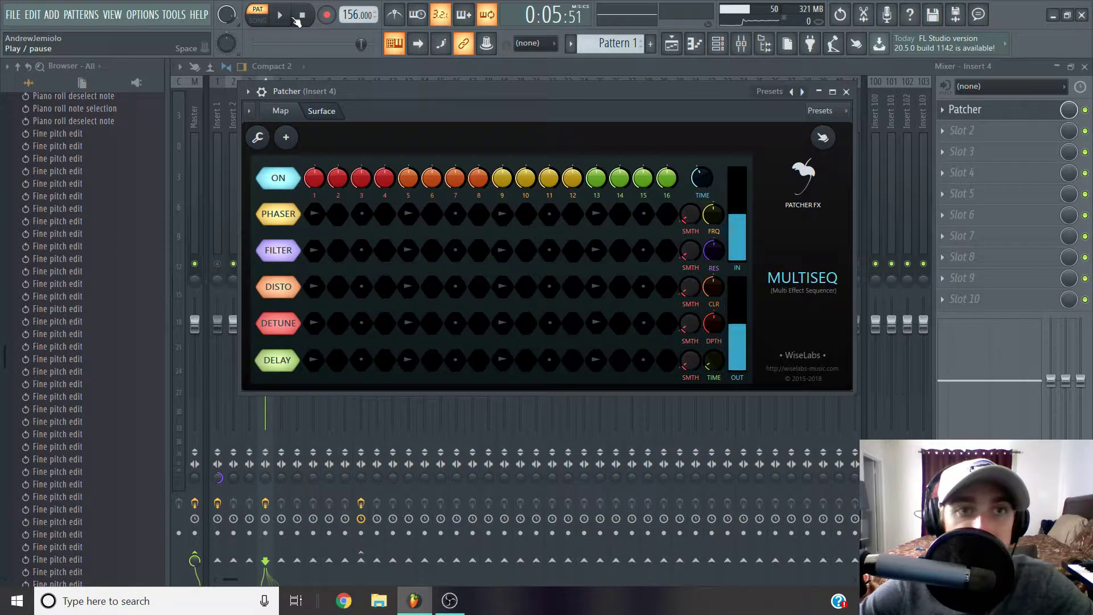
{"action": "left_click", "coordinate": [295, 20]}
{"action": "left_click", "coordinate": [314, 360]}
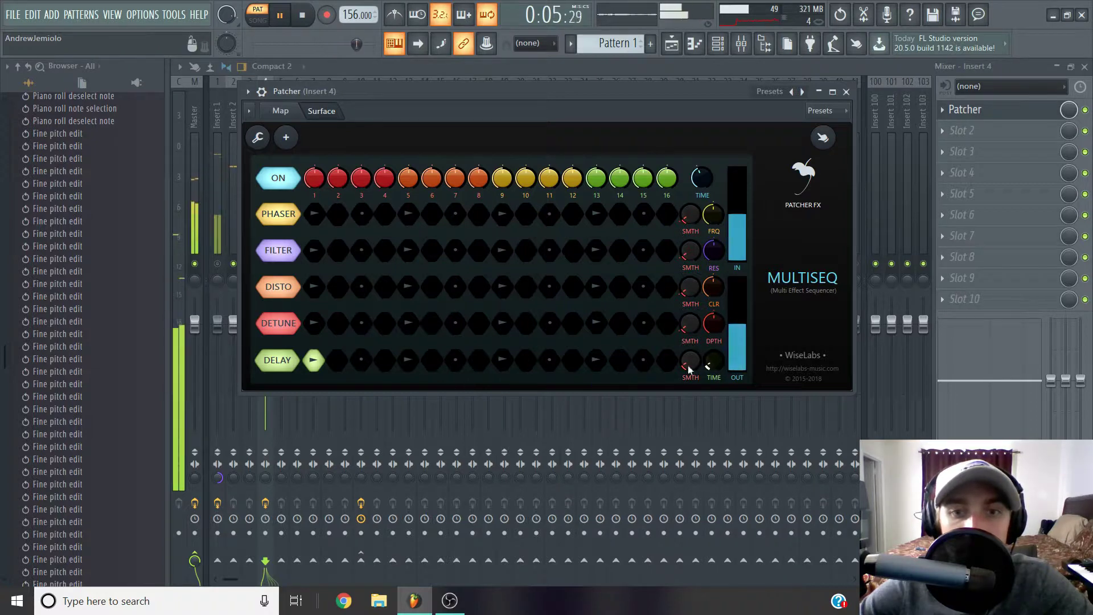
{"action": "left_click", "coordinate": [502, 360]}
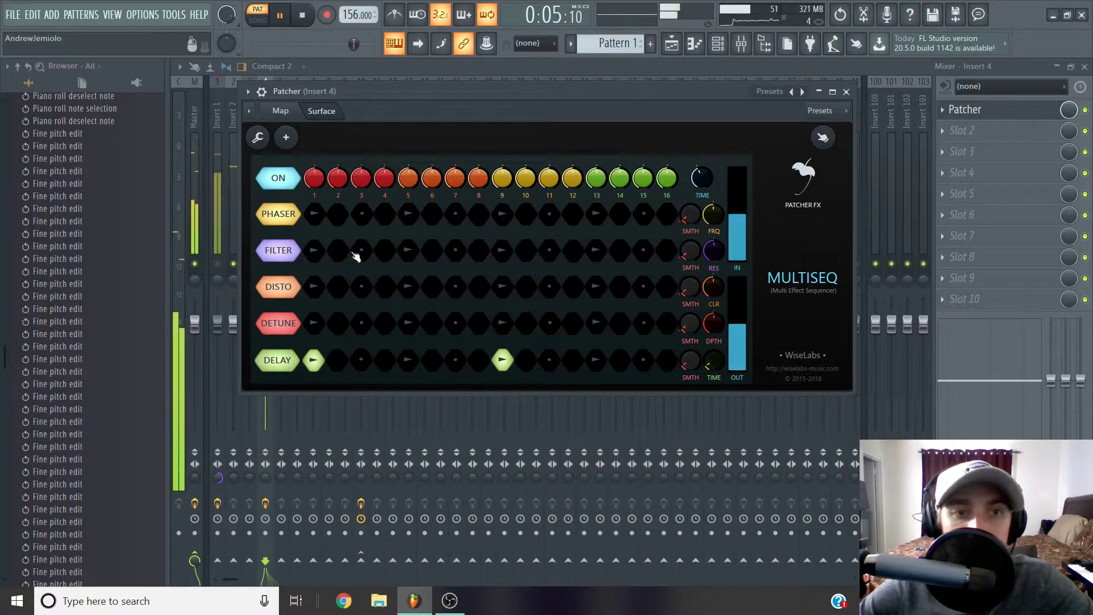
{"action": "key", "text": "space"}
Activate Phaser steps 1, 3, 4, 6, 7, 8, 10, 11, 13, 14 and 16, and play the pattern
{"action": "left_click", "coordinate": [314, 215]}
{"action": "left_click", "coordinate": [361, 215]}
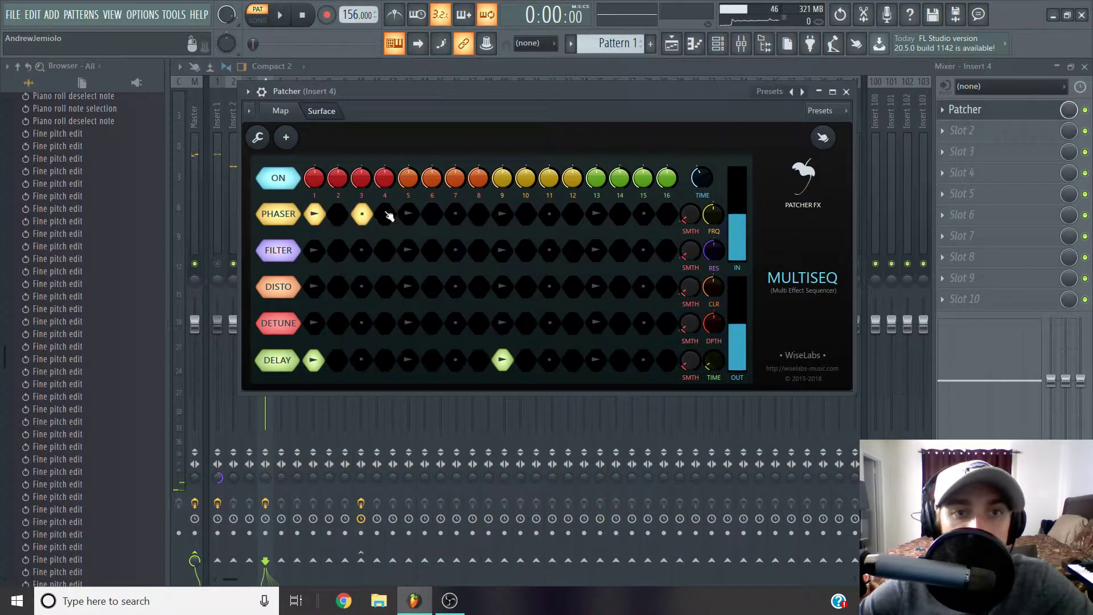
{"action": "left_click", "coordinate": [385, 214]}
{"action": "left_click", "coordinate": [432, 214]}
{"action": "left_click", "coordinate": [455, 215]}
{"action": "left_click", "coordinate": [479, 214]}
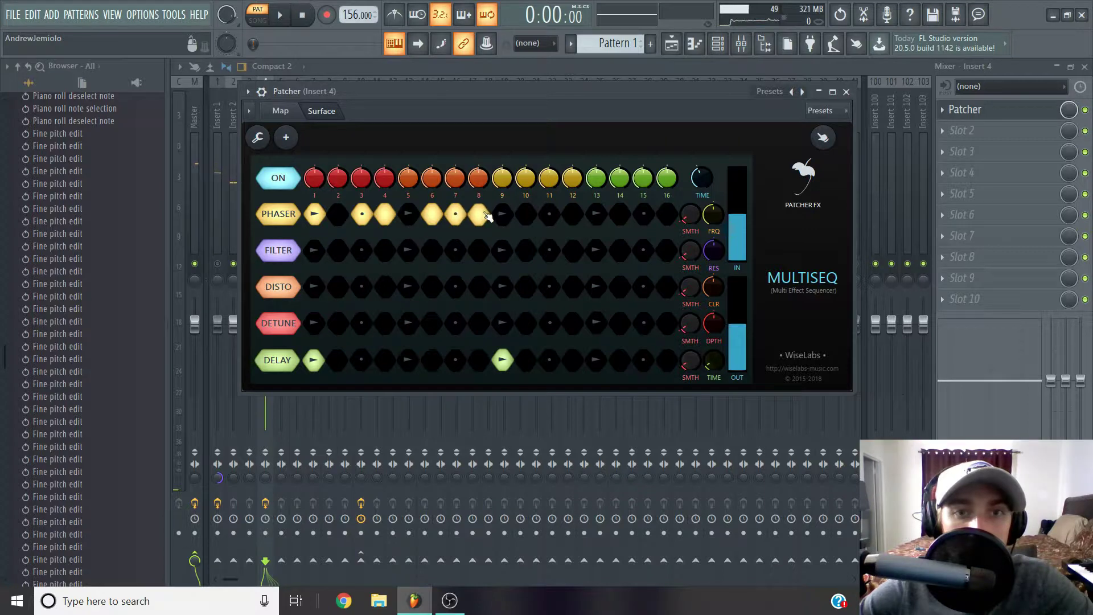
{"action": "left_click", "coordinate": [525, 214]}
{"action": "left_click", "coordinate": [549, 214]}
{"action": "left_click", "coordinate": [597, 214]}
{"action": "left_click", "coordinate": [619, 214]}
{"action": "left_click", "coordinate": [666, 214]}
{"action": "key", "text": "space"}
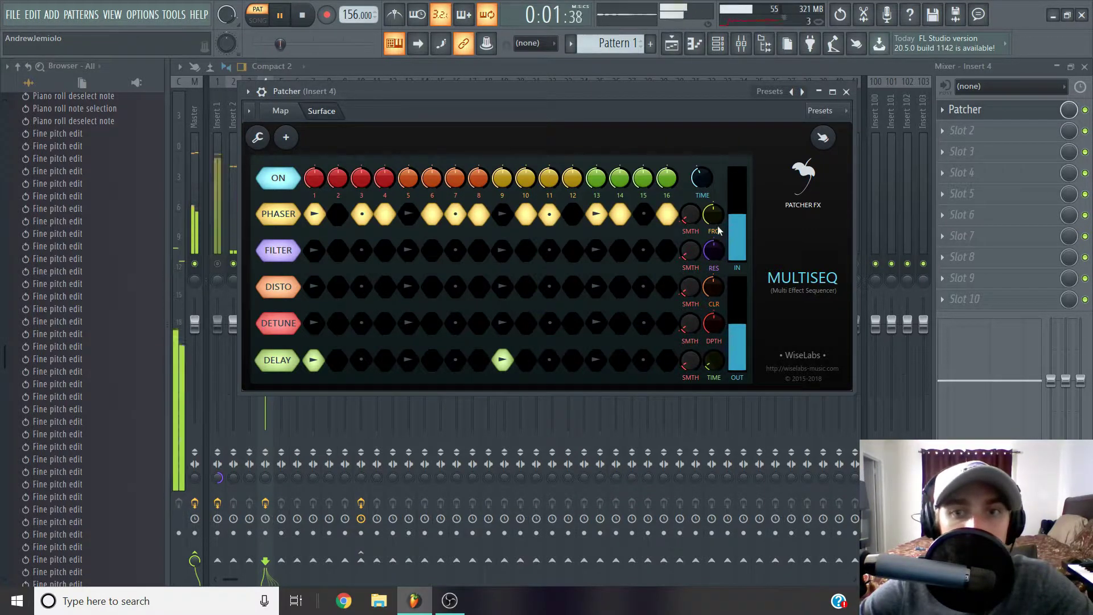
Lower the Phaser's frequency in MultiSeq while the pattern plays, then stop playback
{"action": "mouse_move", "coordinate": [717, 219]}
{"action": "left_mouse_down"}
{"action": "mouse_move", "coordinate": [716, 208]}
{"action": "mouse_move", "coordinate": [717, 256]}
{"action": "mouse_move", "coordinate": [690, 214]}
{"action": "mouse_move", "coordinate": [713, 203]}
{"action": "mouse_move", "coordinate": [709, 215]}
{"action": "left_mouse_up"}
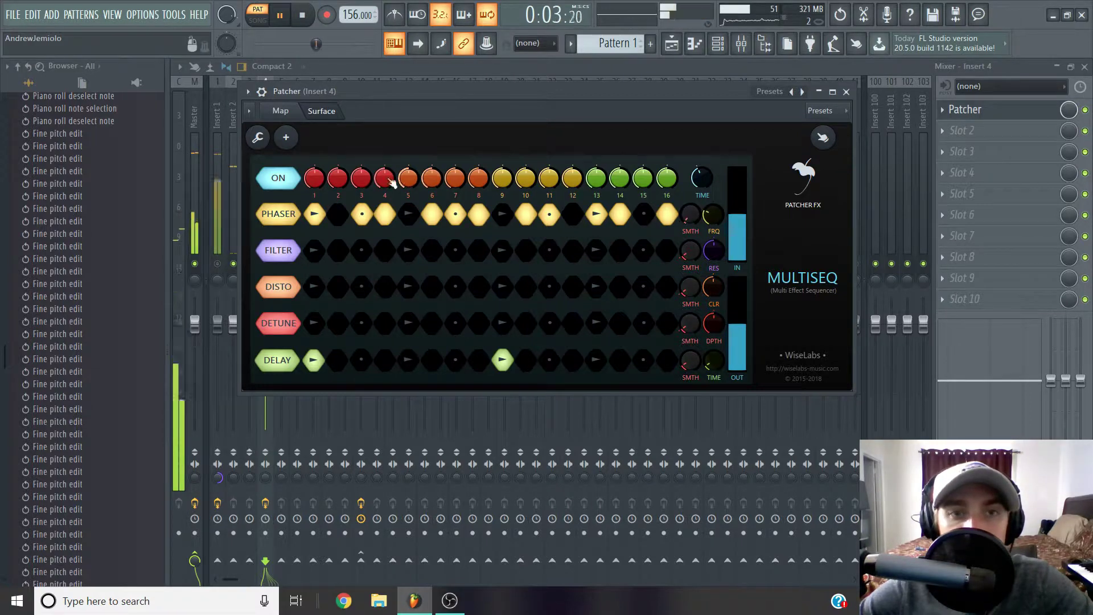
{"action": "key", "text": "space"}
Try adjusting the ON row's knob for step 1 and compare the sound during playback
{"action": "left_click_drag", "start_coordinate": [316, 190], "coordinate": [316, 196]}
{"action": "key", "text": "space"}
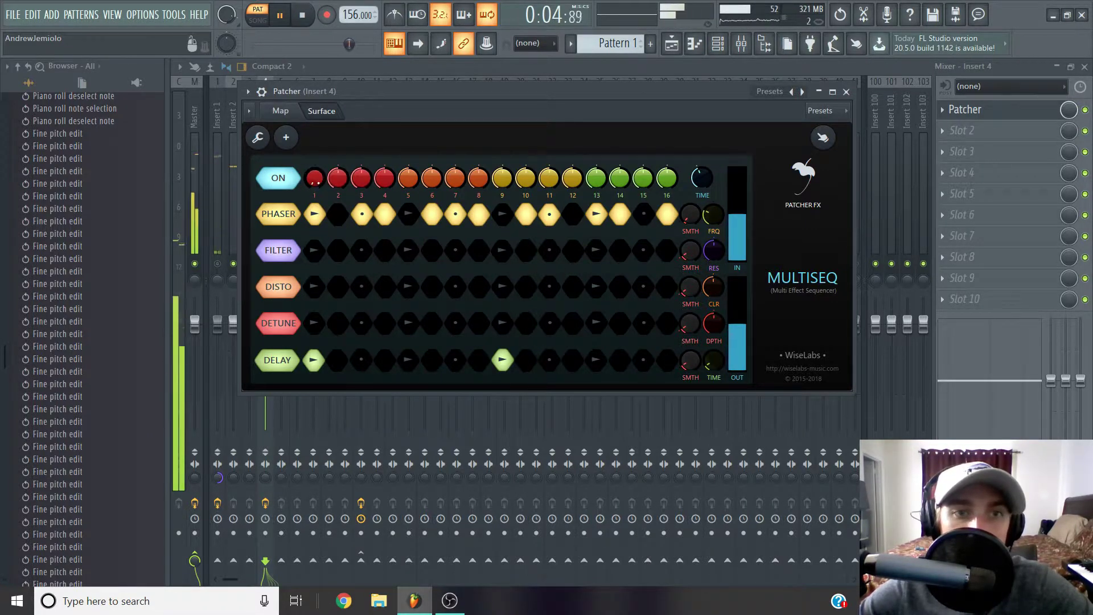
{"action": "right_click", "coordinate": [333, 187]}
{"action": "left_click", "coordinate": [336, 189]}
{"action": "key", "text": "space"}
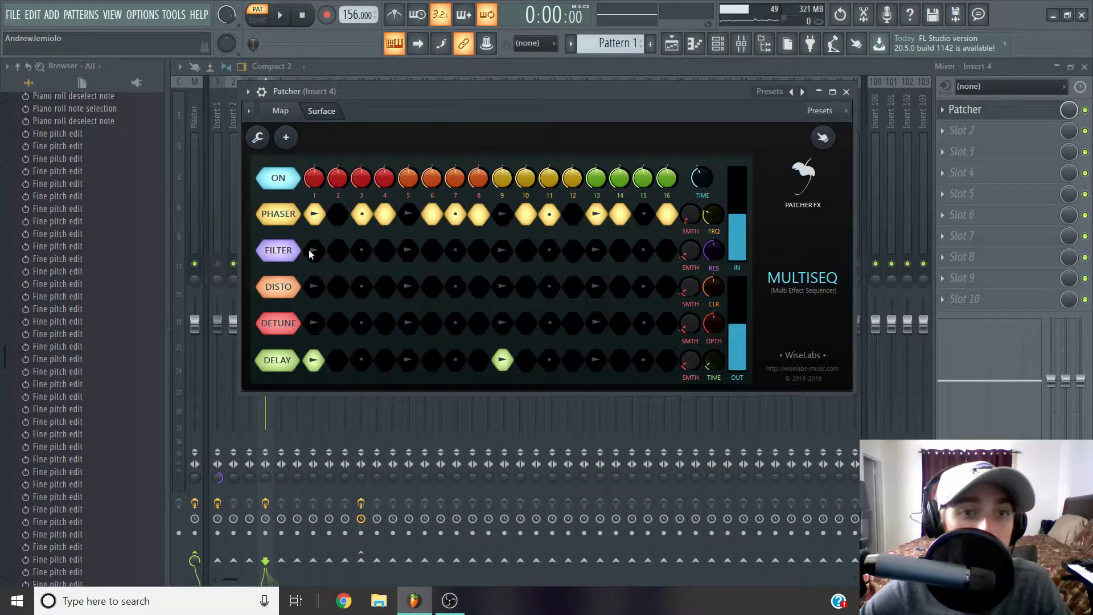
{"action": "key", "text": "space"}
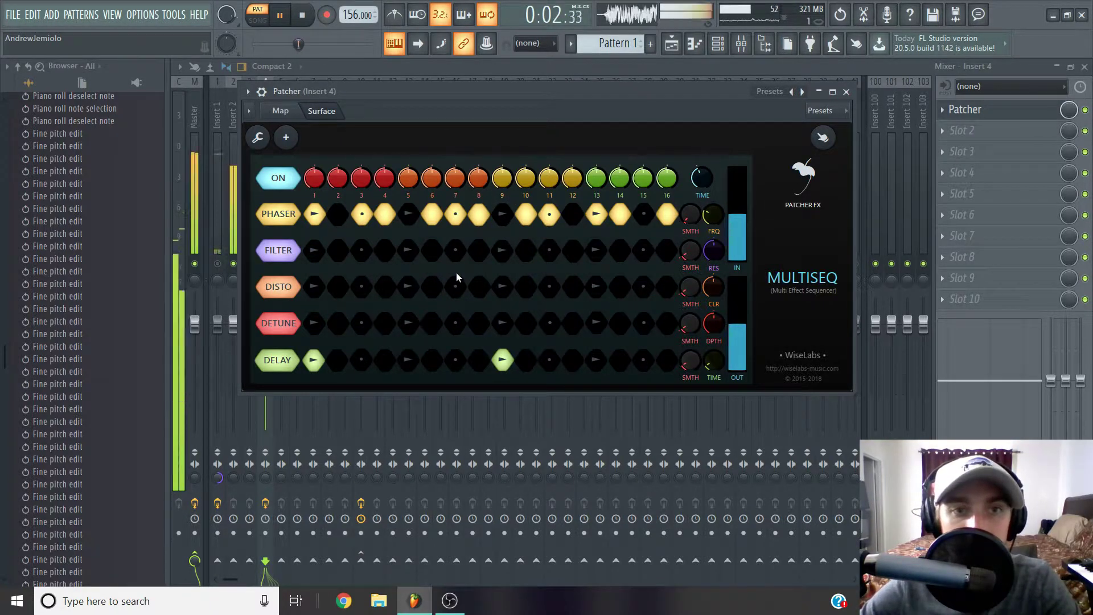
{"action": "key", "text": "space"}
Activate Filter steps 1 and 9, start playback and lower the Filter's resonance
{"action": "left_click", "coordinate": [315, 251]}
{"action": "left_click", "coordinate": [361, 250]}
{"action": "left_click", "coordinate": [366, 258]}
{"action": "left_click", "coordinate": [385, 254]}
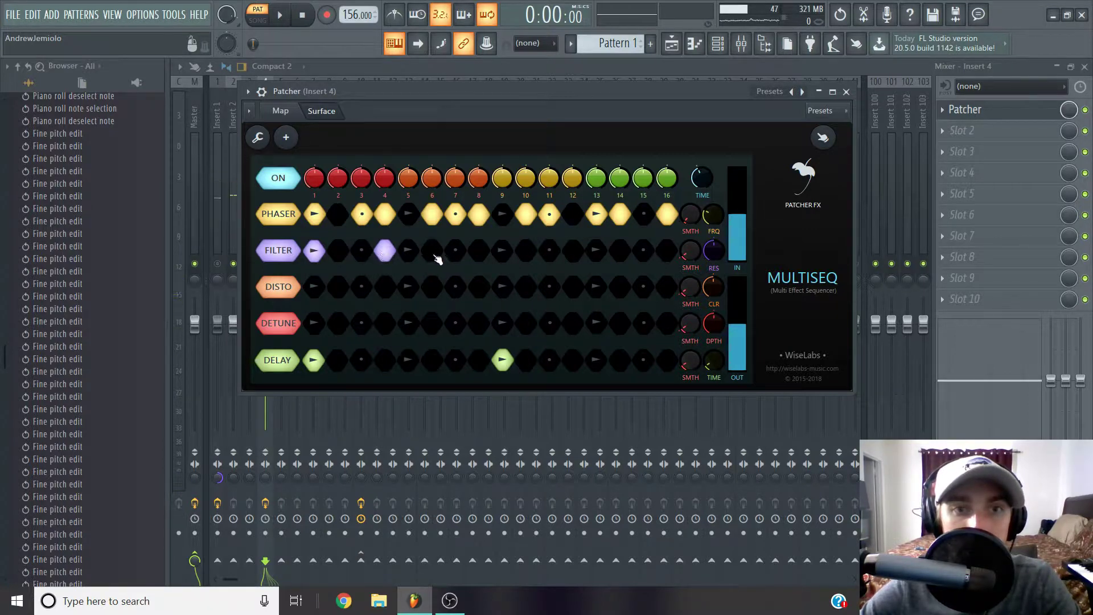
{"action": "left_click", "coordinate": [392, 263]}
{"action": "left_click", "coordinate": [321, 253]}
{"action": "left_click", "coordinate": [319, 254]}
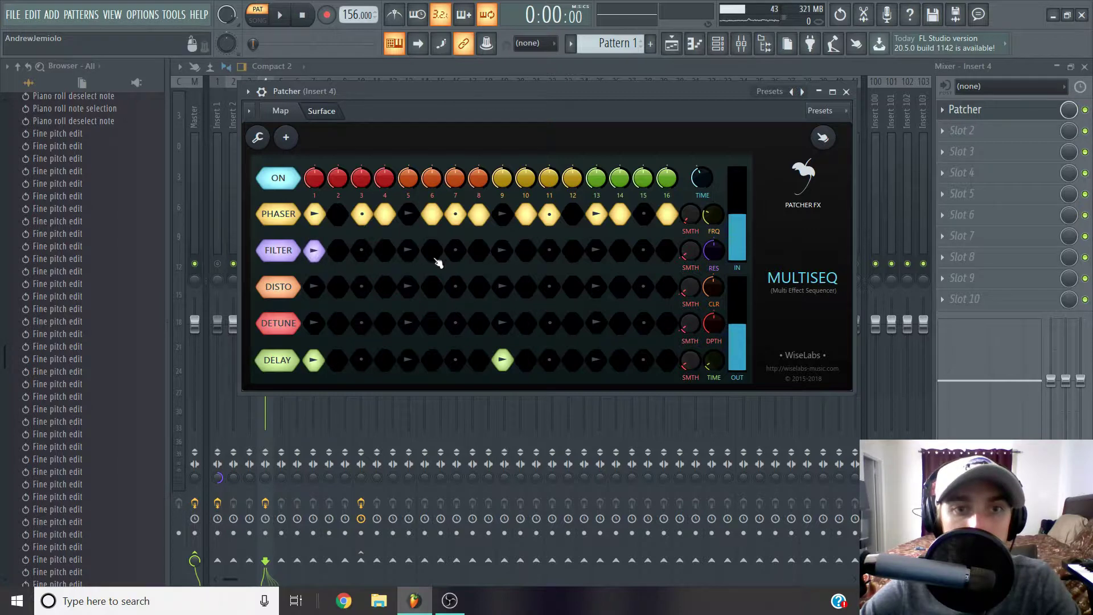
{"action": "left_click", "coordinate": [500, 253]}
{"action": "key", "text": "space"}
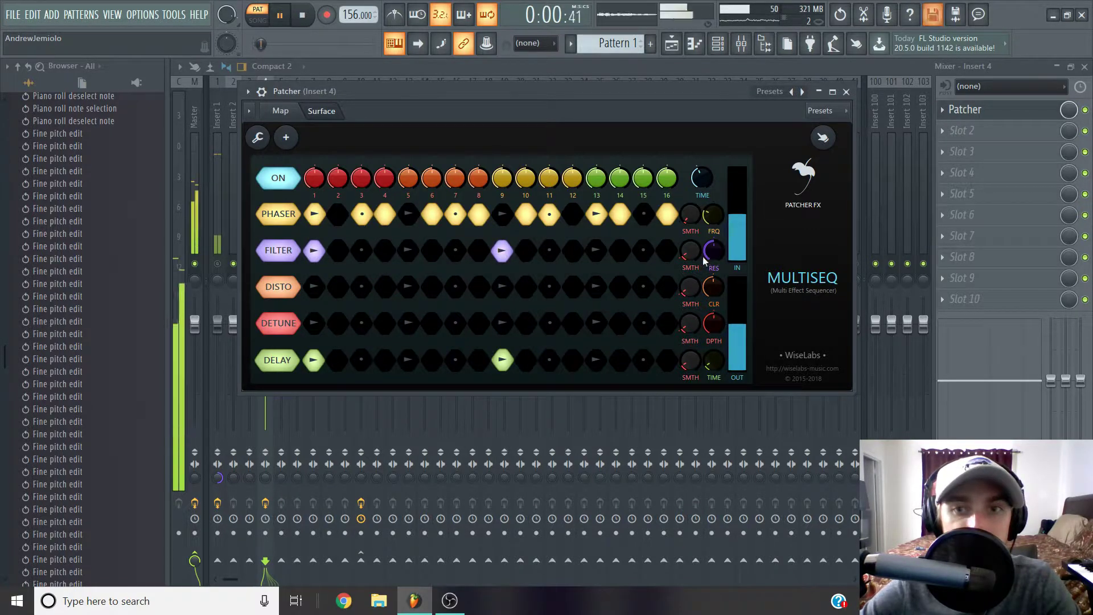
{"action": "left_click_drag", "start_coordinate": [715, 260], "coordinate": [716, 308]}
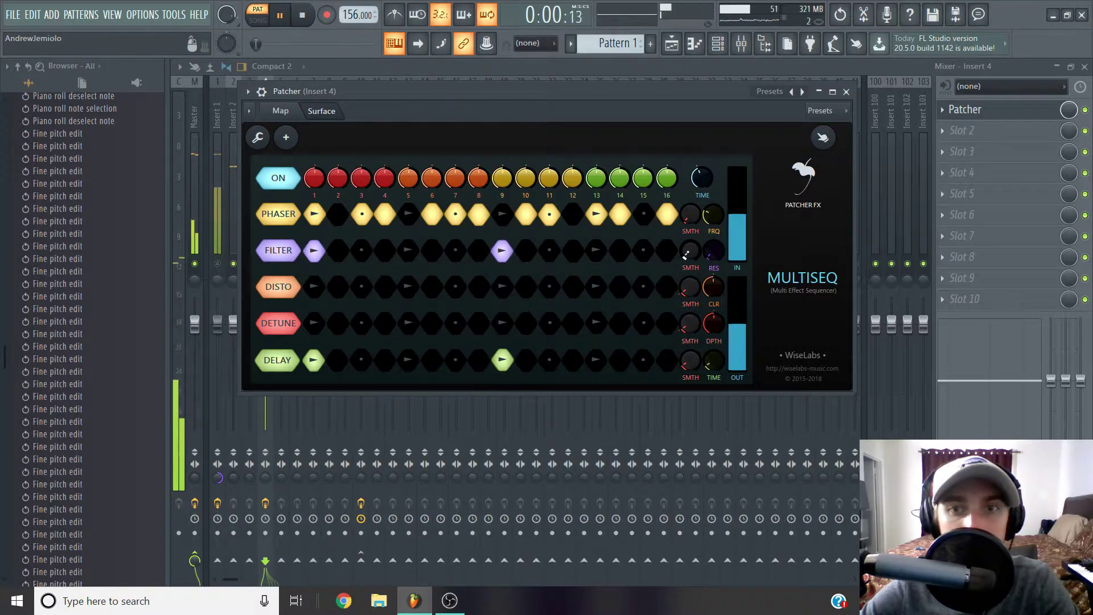
Switch off Filter steps 1 and 9 and activate Filter steps 2, 6, 7, 11 and 15
{"action": "left_click", "coordinate": [315, 250]}
{"action": "left_click", "coordinate": [338, 251]}
{"action": "left_click", "coordinate": [455, 250]}
{"action": "left_click", "coordinate": [432, 251]}
{"action": "left_click", "coordinate": [503, 251]}
{"action": "left_click", "coordinate": [550, 251]}
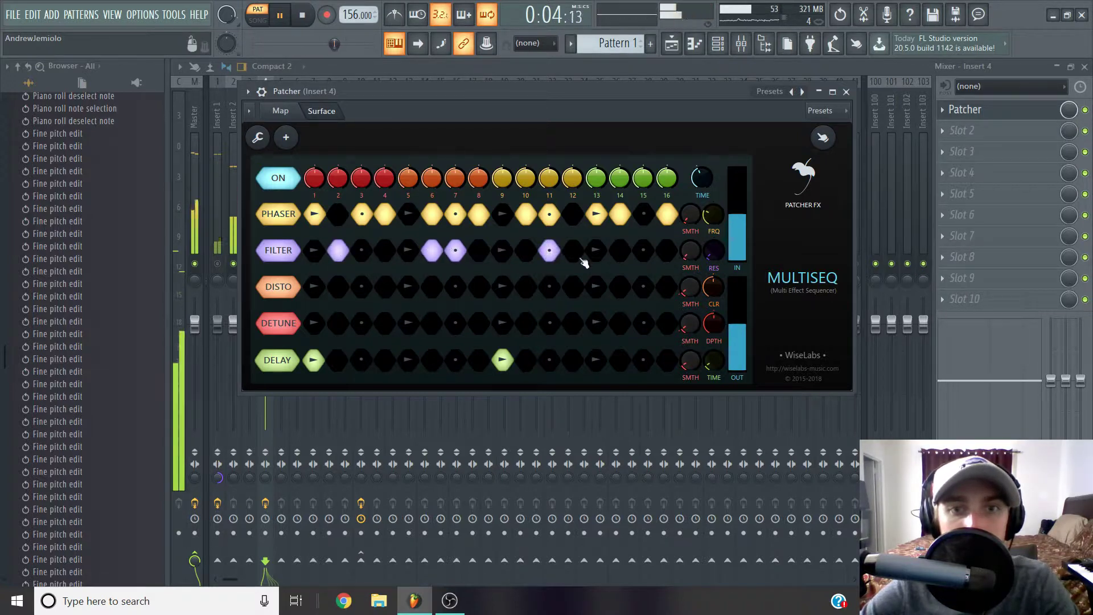
{"action": "left_click", "coordinate": [644, 250]}
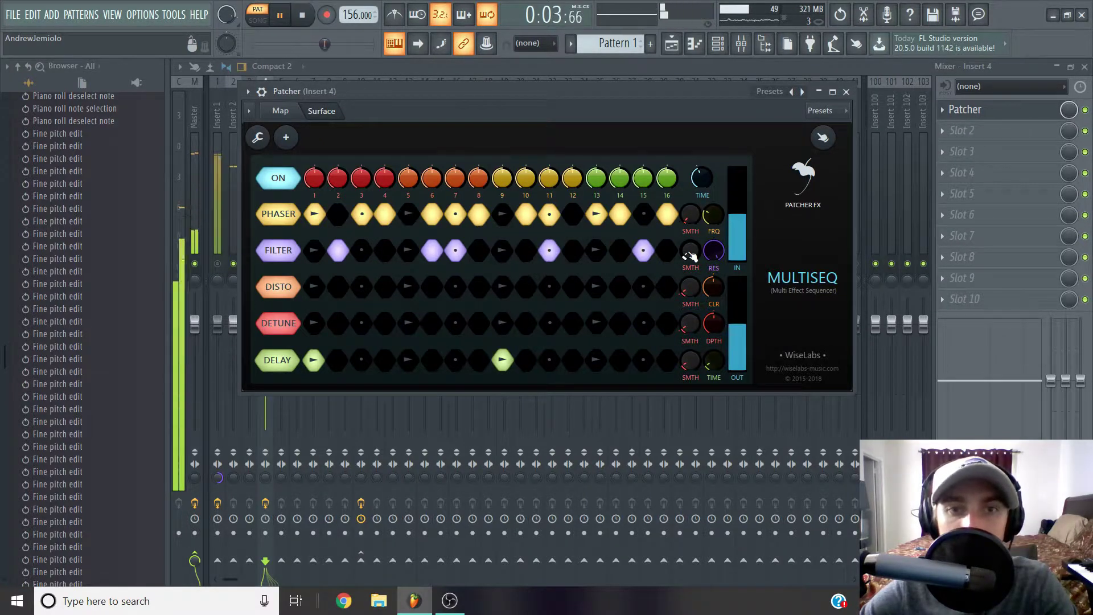
Activate Disto steps 1, 4, 7, 10, 13 and 16, listen to the result, then stop playback
{"action": "left_click", "coordinate": [315, 287]}
{"action": "left_click", "coordinate": [385, 287]}
{"action": "left_click", "coordinate": [455, 287]}
{"action": "left_click", "coordinate": [526, 287]}
{"action": "left_click", "coordinate": [596, 287]}
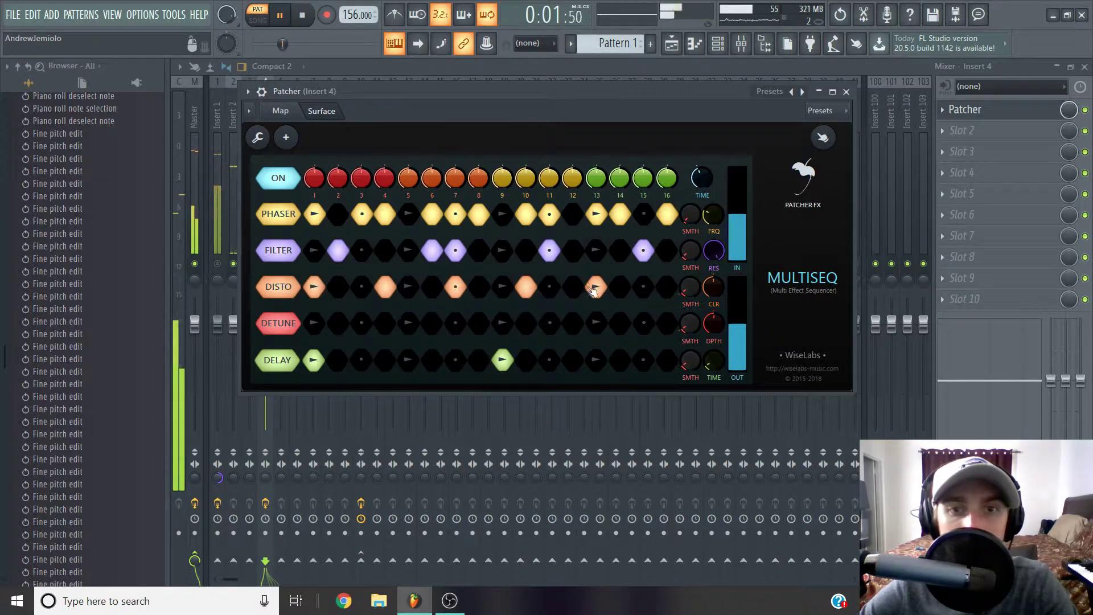
{"action": "left_click", "coordinate": [667, 287]}
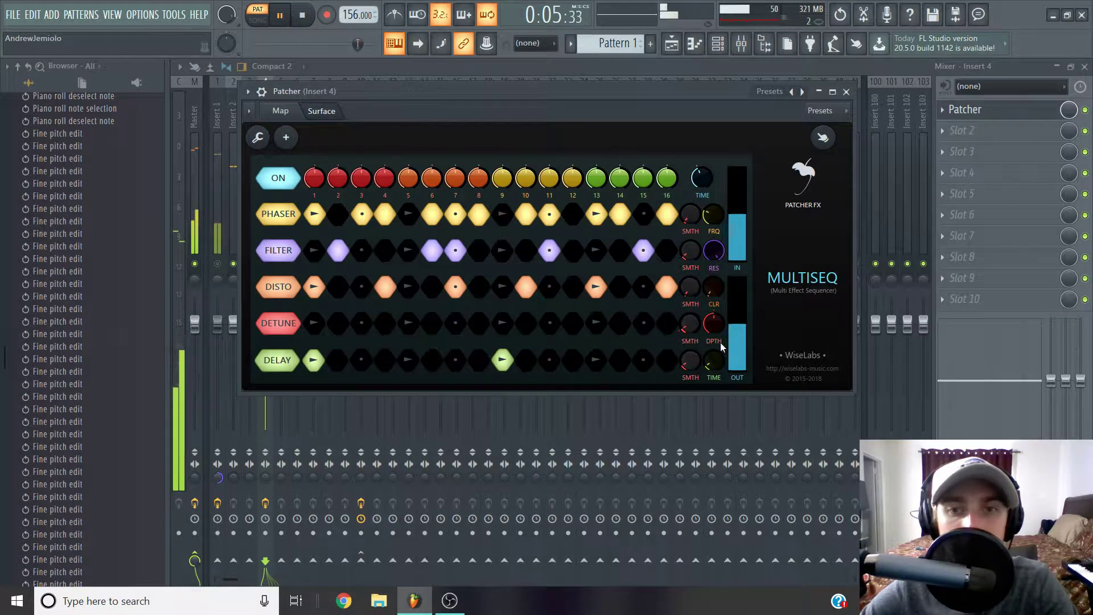
{"action": "key", "text": "space"}
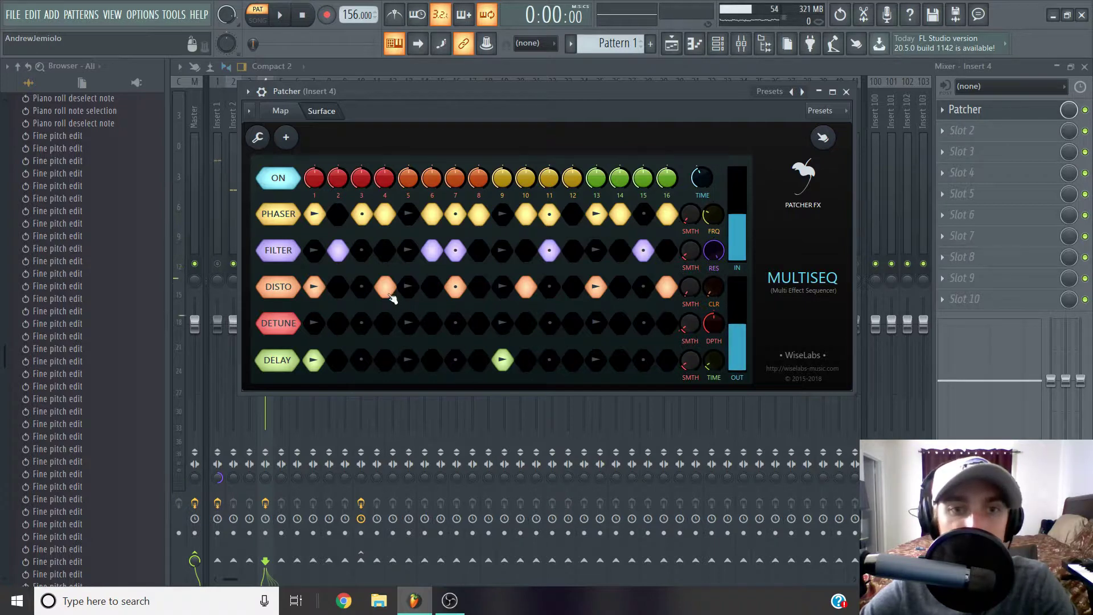
Try a Disto pattern with only steps 5 to 8 and 13 to 16 active
{"action": "left_click", "coordinate": [314, 286]}
{"action": "left_click", "coordinate": [408, 287]}
{"action": "left_click", "coordinate": [432, 288]}
{"action": "left_click", "coordinate": [479, 288]}
{"action": "left_click", "coordinate": [525, 287]}
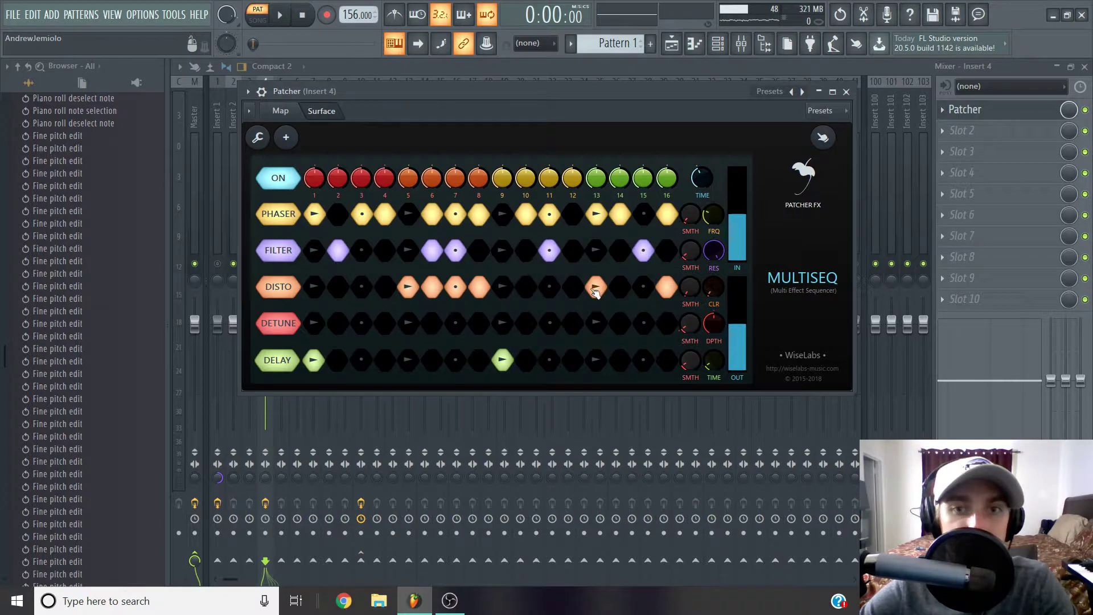
{"action": "left_click", "coordinate": [620, 287]}
{"action": "left_click", "coordinate": [644, 288]}
Play the pattern, switch on the metronome during playback, and restart playback
{"action": "key", "text": "space"}
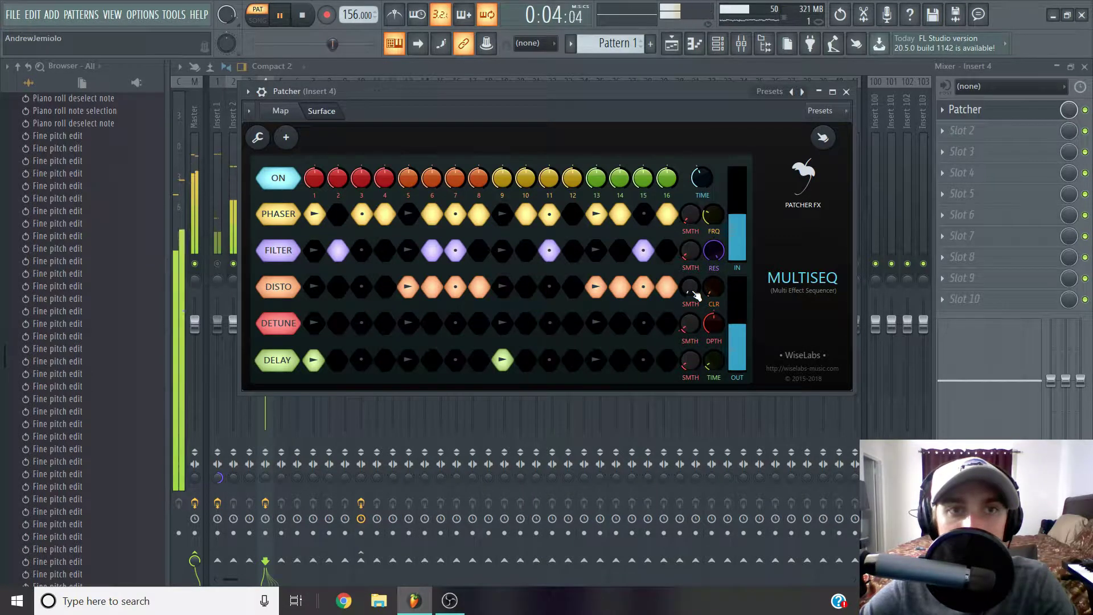
{"action": "key", "text": "ctrl+m"}
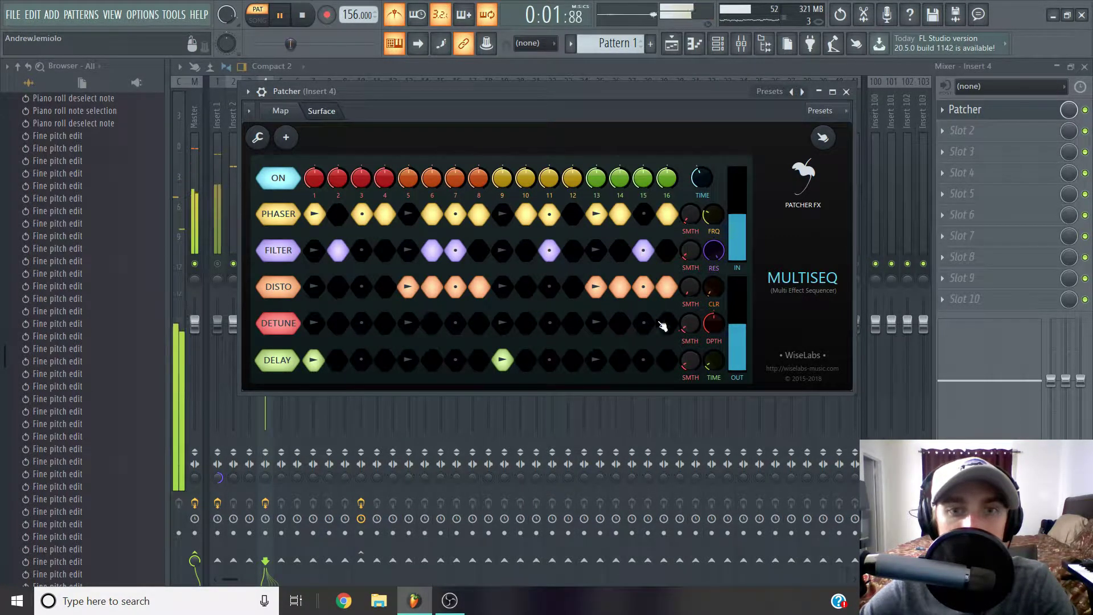
{"action": "key", "text": "space"}
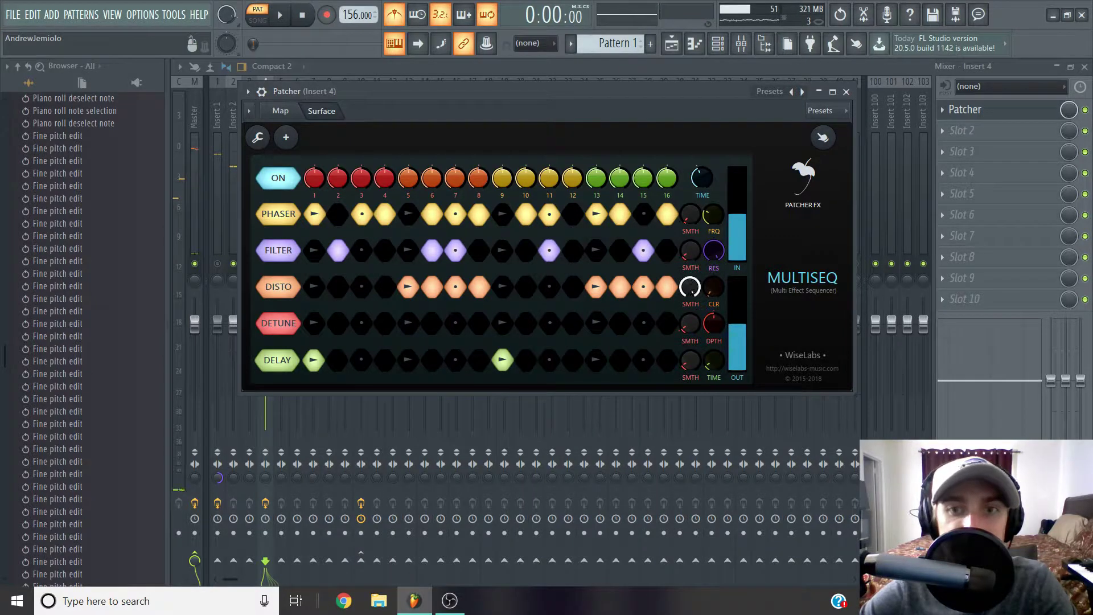
{"action": "key", "text": "space"}
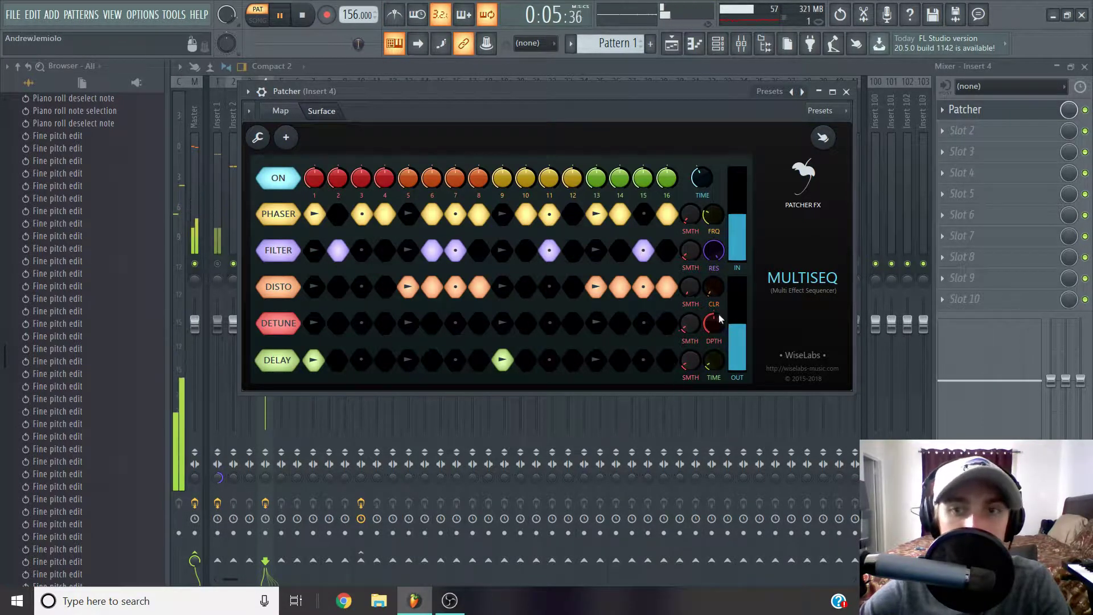
Clear the current Disto pattern and activate Disto steps 1, 4, 7, 10, 13 and 16
{"action": "left_click_drag", "start_coordinate": [667, 287], "coordinate": [326, 296]}
{"action": "left_click", "coordinate": [384, 288]}
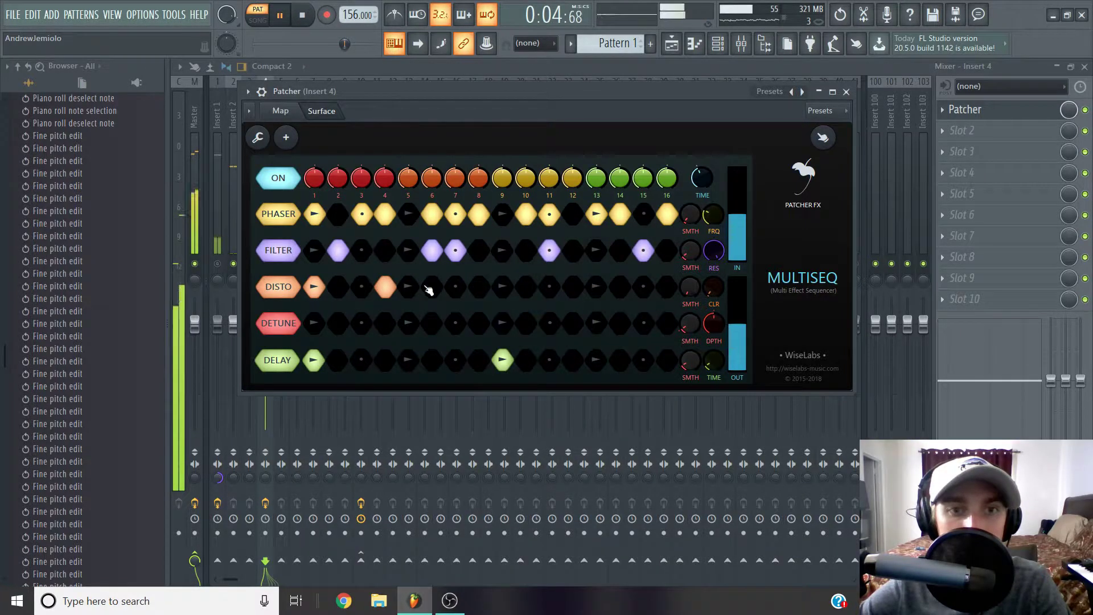
{"action": "left_click", "coordinate": [454, 288]}
{"action": "left_click", "coordinate": [525, 287]}
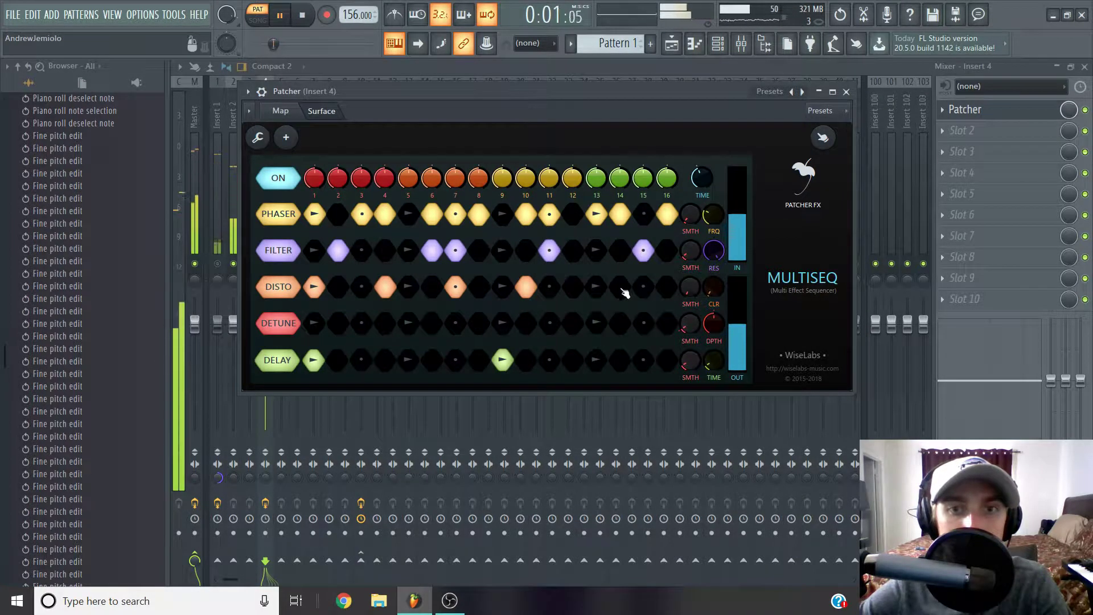
{"action": "left_click", "coordinate": [596, 287]}
{"action": "left_click", "coordinate": [665, 287]}
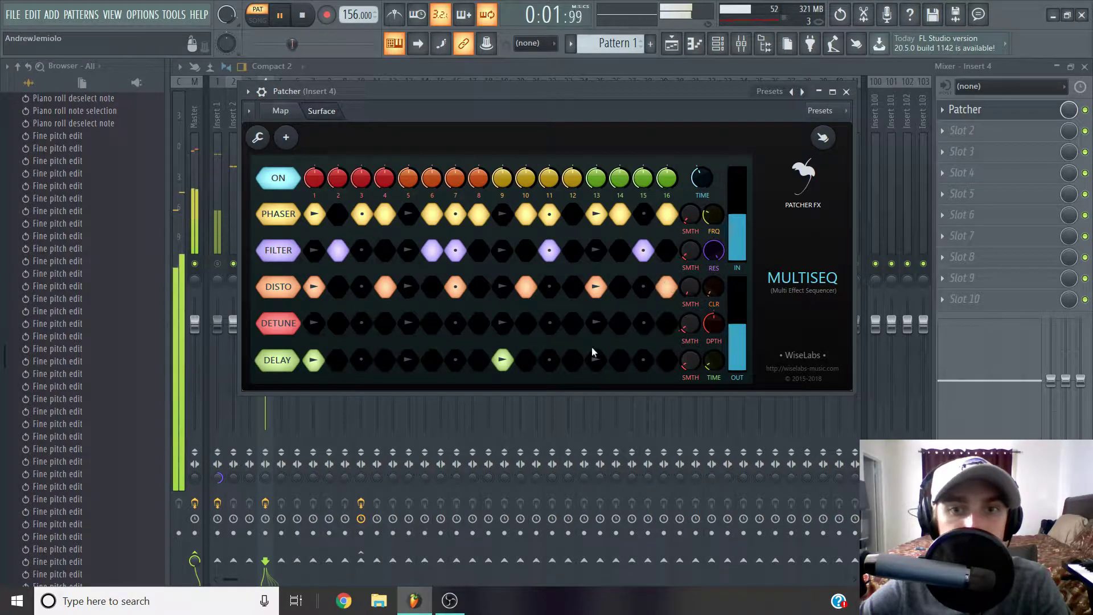
Activate Detune steps 1, 2, 4, 6, 8, 12, 15 and 16
{"action": "left_click", "coordinate": [314, 323]}
{"action": "left_click", "coordinate": [337, 323]}
{"action": "left_click", "coordinate": [385, 322]}
{"action": "left_click", "coordinate": [432, 323]}
{"action": "left_click", "coordinate": [478, 323]}
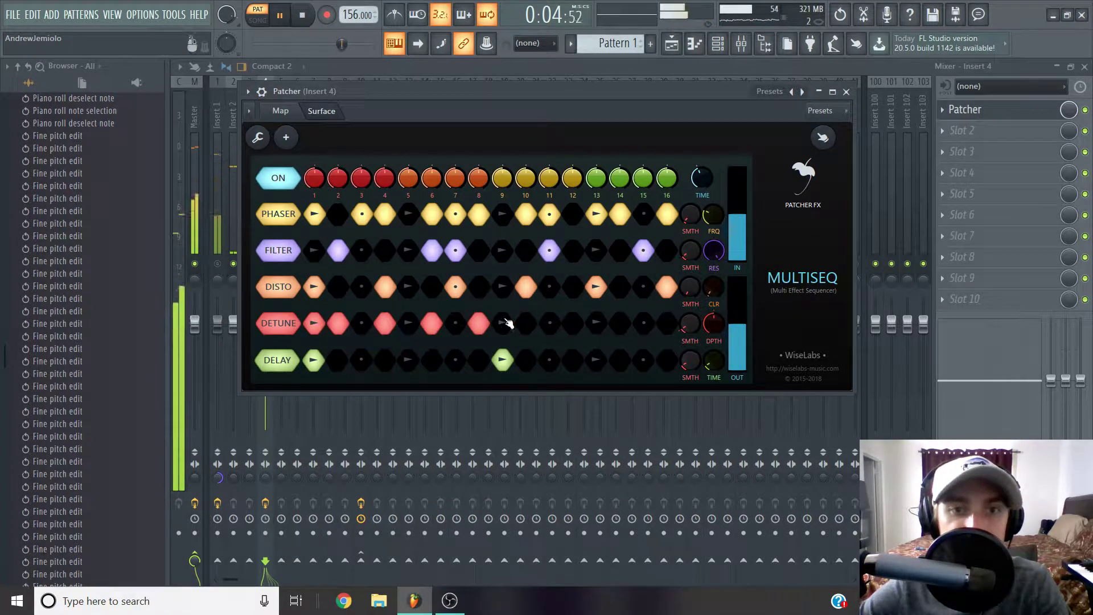
{"action": "left_click", "coordinate": [572, 323]}
{"action": "left_click", "coordinate": [644, 323]}
{"action": "left_click", "coordinate": [667, 323]}
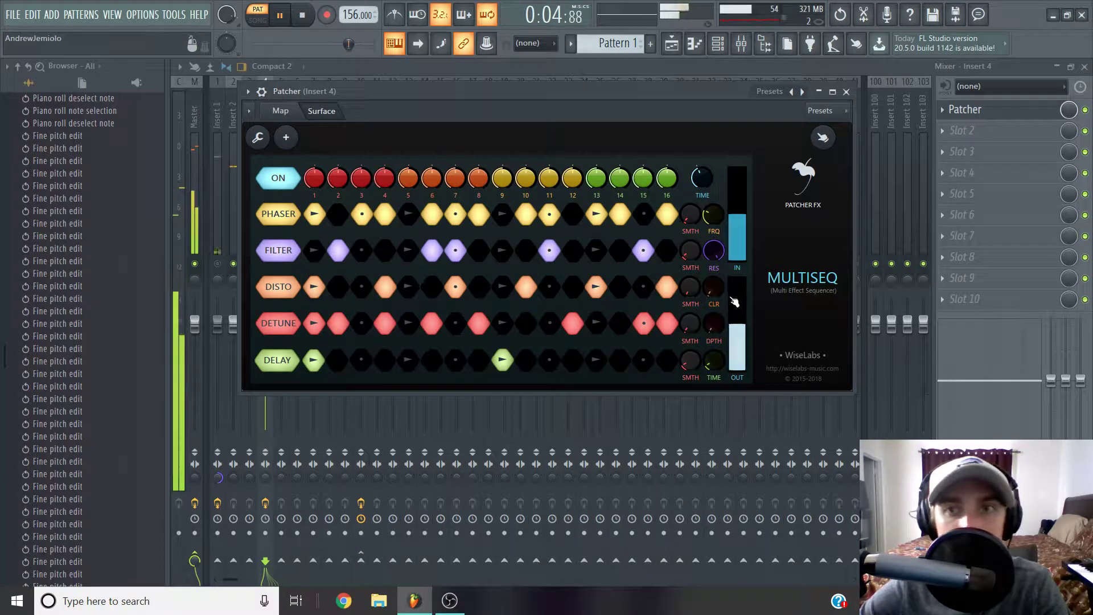
Close and reopen Patcher on Insert 4 to review the MultiSeq sequence during playback, then close it and stop
{"action": "left_click", "coordinate": [846, 92]}
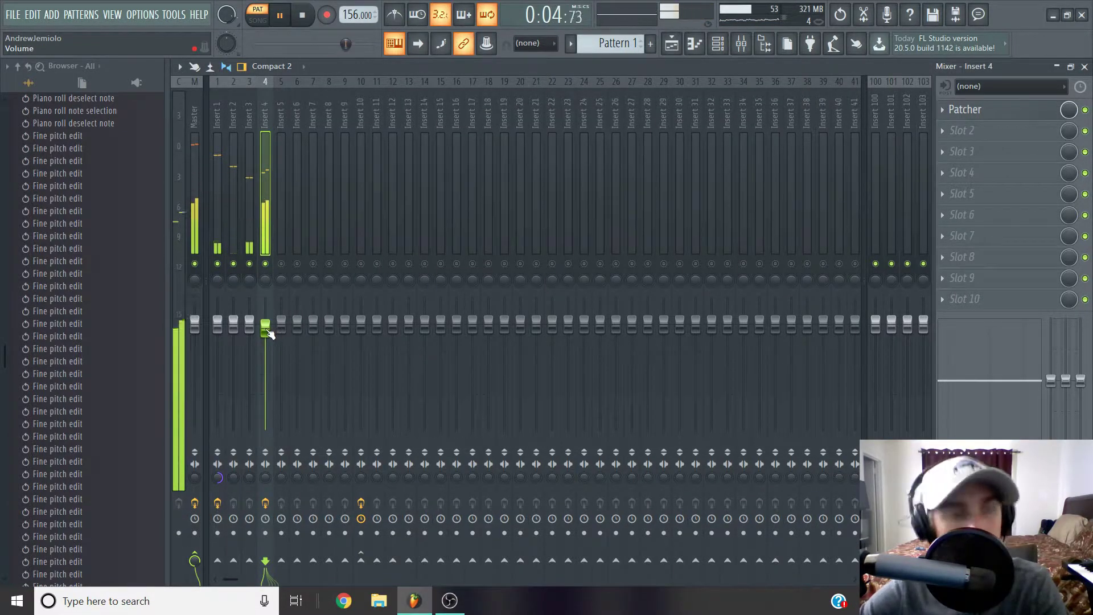
{"action": "key", "text": "space"}
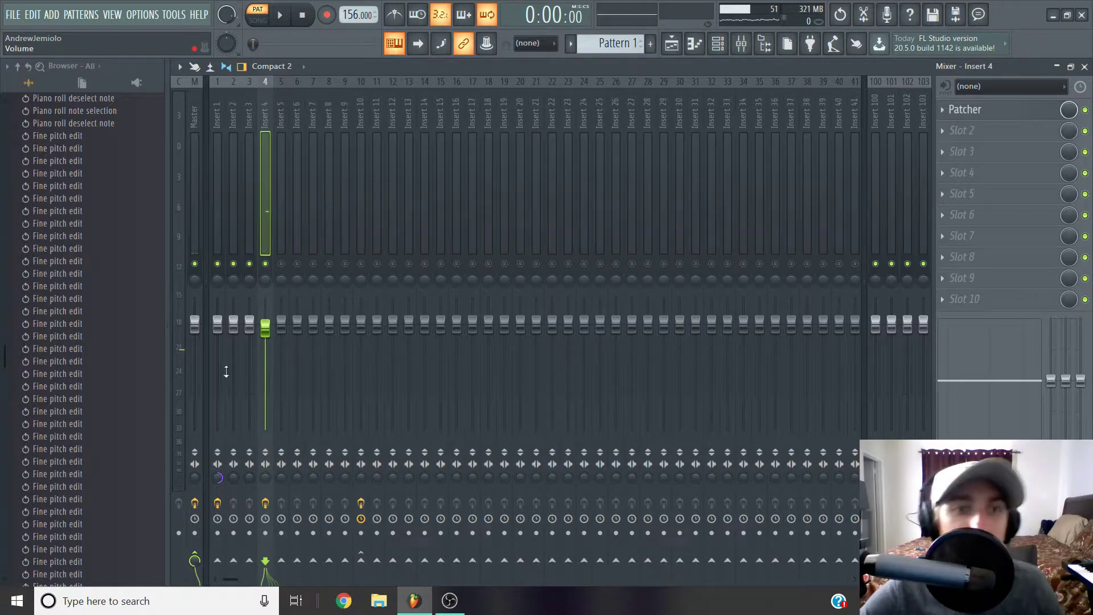
{"action": "left_click", "coordinate": [1012, 109]}
{"action": "key", "text": "space"}
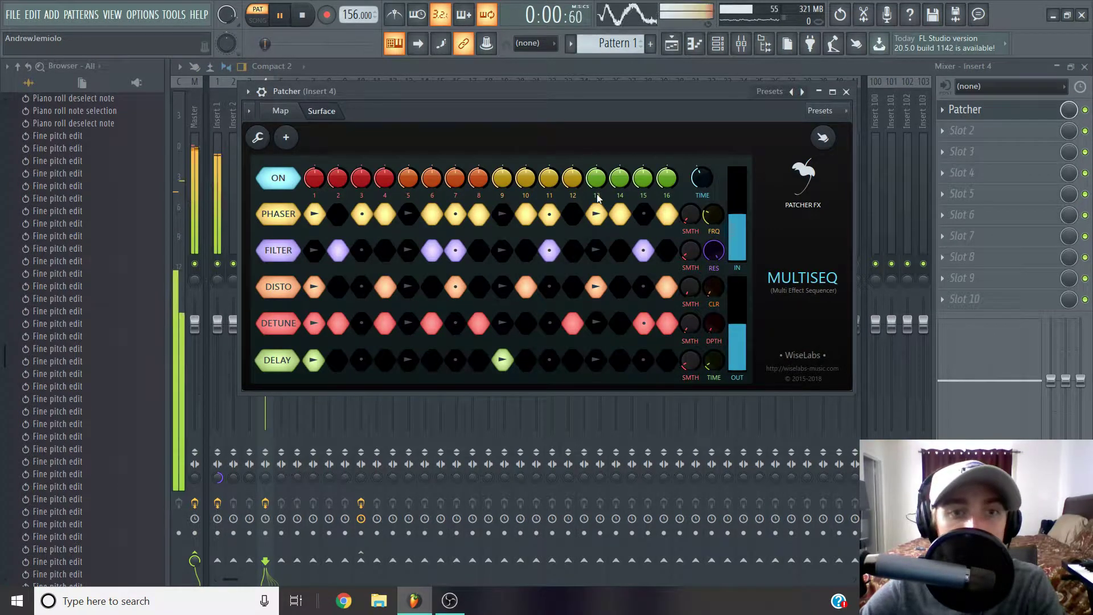
{"action": "left_click", "coordinate": [847, 91]}
{"action": "key", "text": "space"}
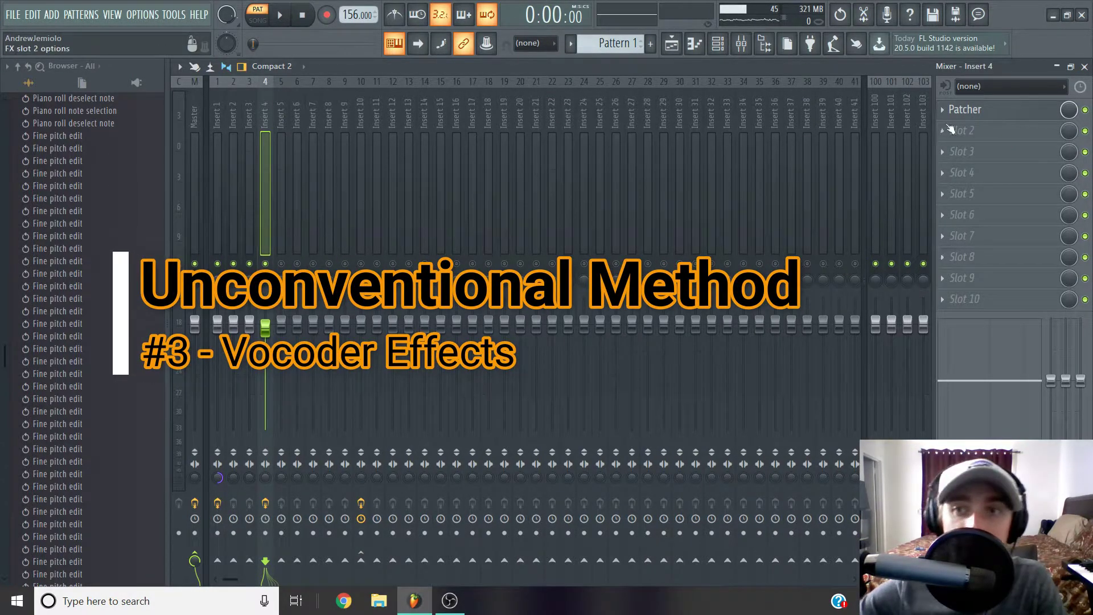
Disable Patcher on Insert 4, load Vocodex into slot 2 and move its window clear of the first mixer tracks
{"action": "left_click", "coordinate": [1086, 109]}
{"action": "left_click", "coordinate": [996, 129]}
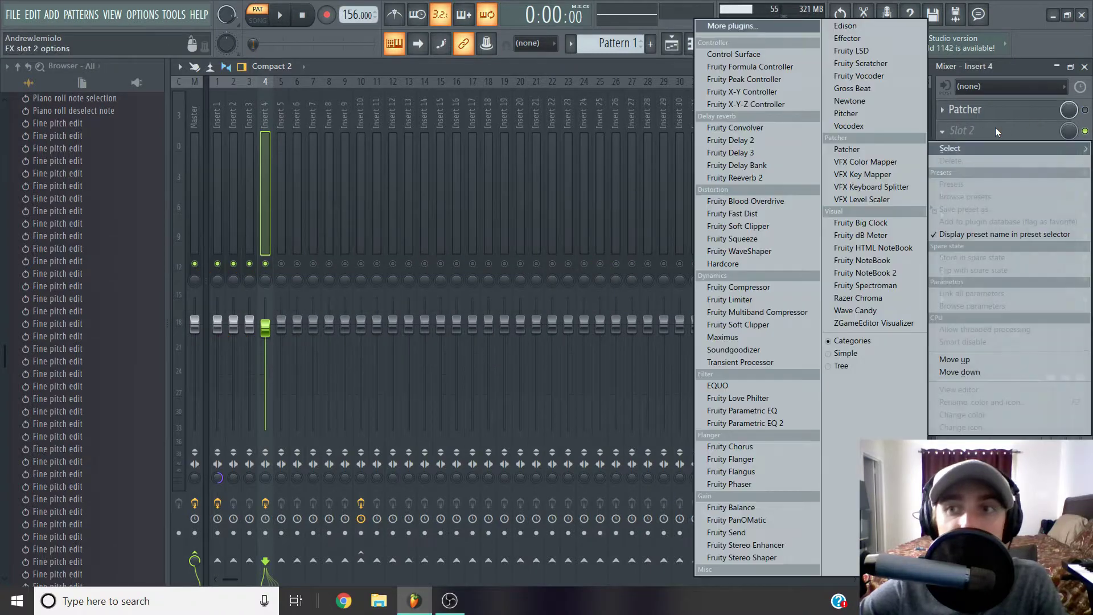
{"action": "left_click", "coordinate": [881, 125]}
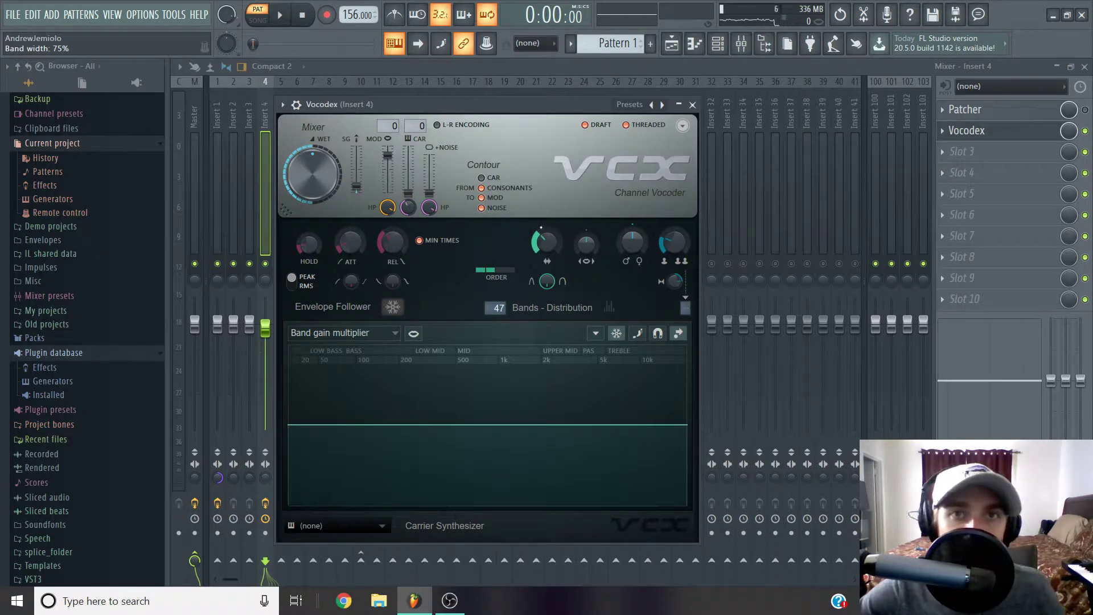
{"action": "left_click_drag", "start_coordinate": [504, 105], "coordinate": [495, 83]}
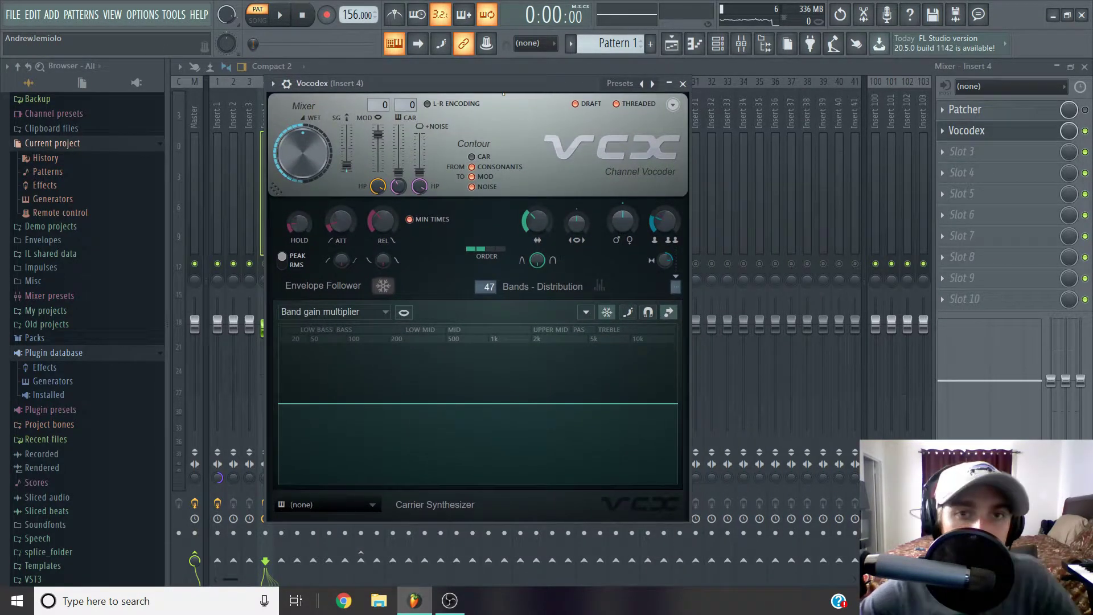
{"action": "left_click_drag", "start_coordinate": [496, 91], "coordinate": [509, 108]}
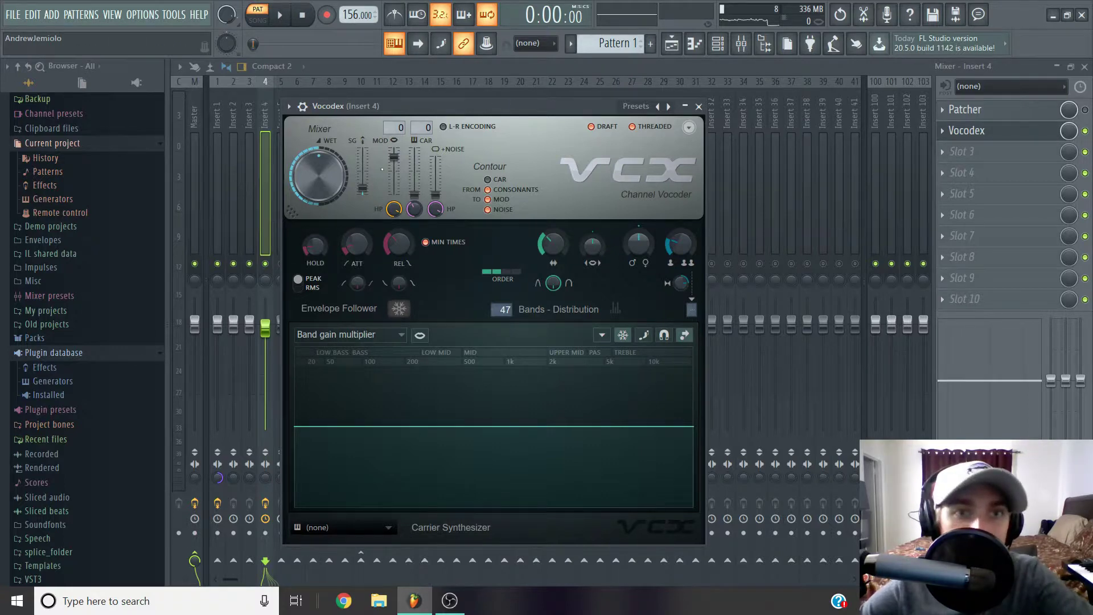
{"action": "left_click_drag", "start_coordinate": [417, 112], "coordinate": [526, 102]}
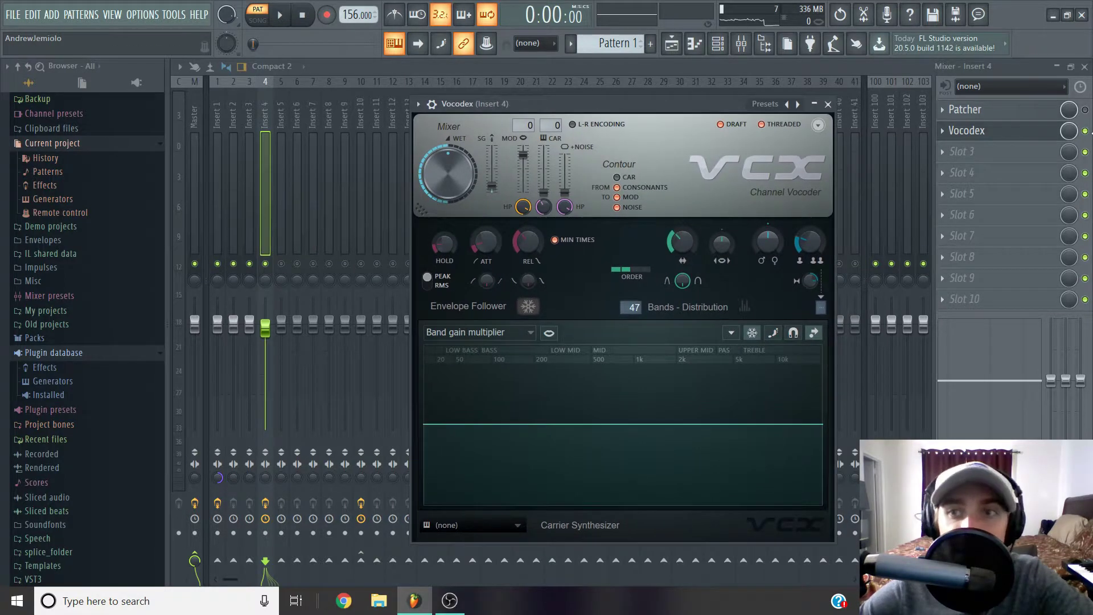
Mute Insert 3 and Insert 1, select Insert 4, reopen Vocodex and start playback
{"action": "left_click", "coordinate": [249, 263]}
{"action": "left_click", "coordinate": [218, 263]}
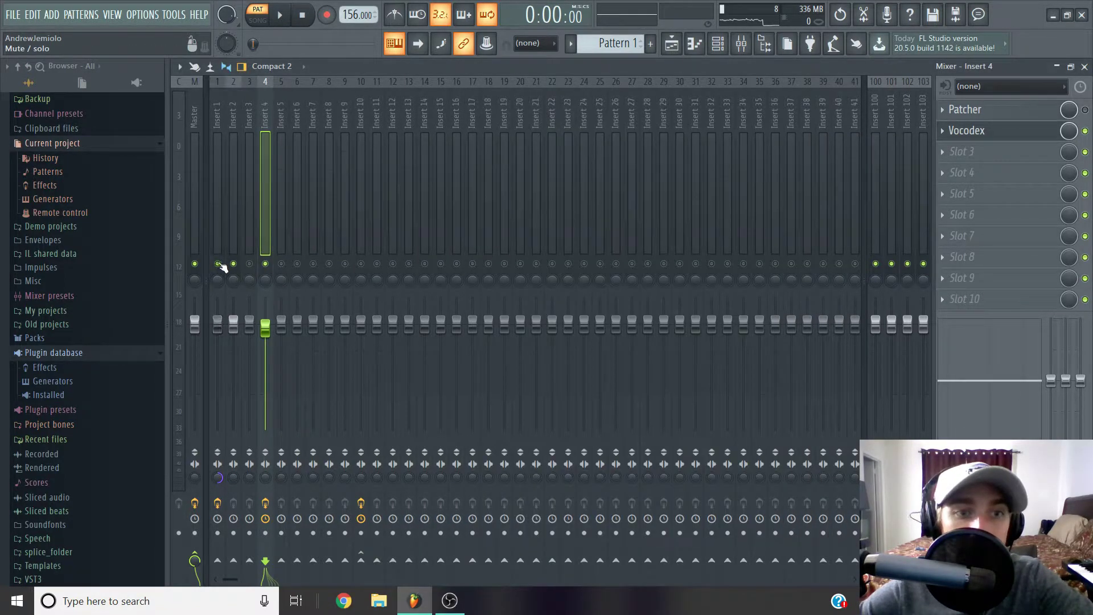
{"action": "left_click", "coordinate": [234, 131]}
{"action": "left_click", "coordinate": [264, 131]}
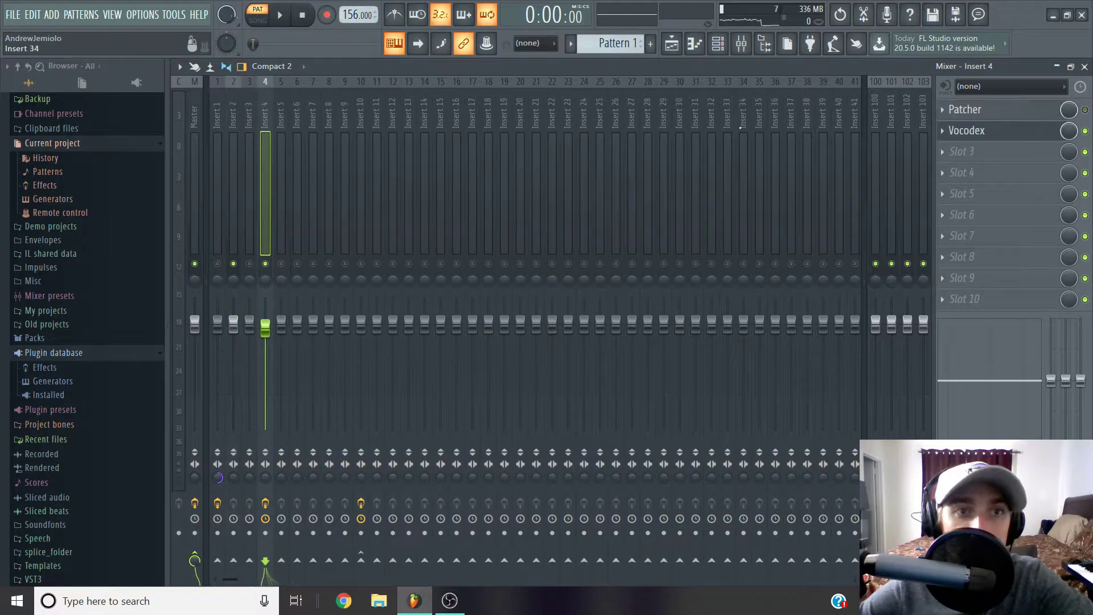
{"action": "left_click", "coordinate": [1016, 136]}
{"action": "key", "text": "space"}
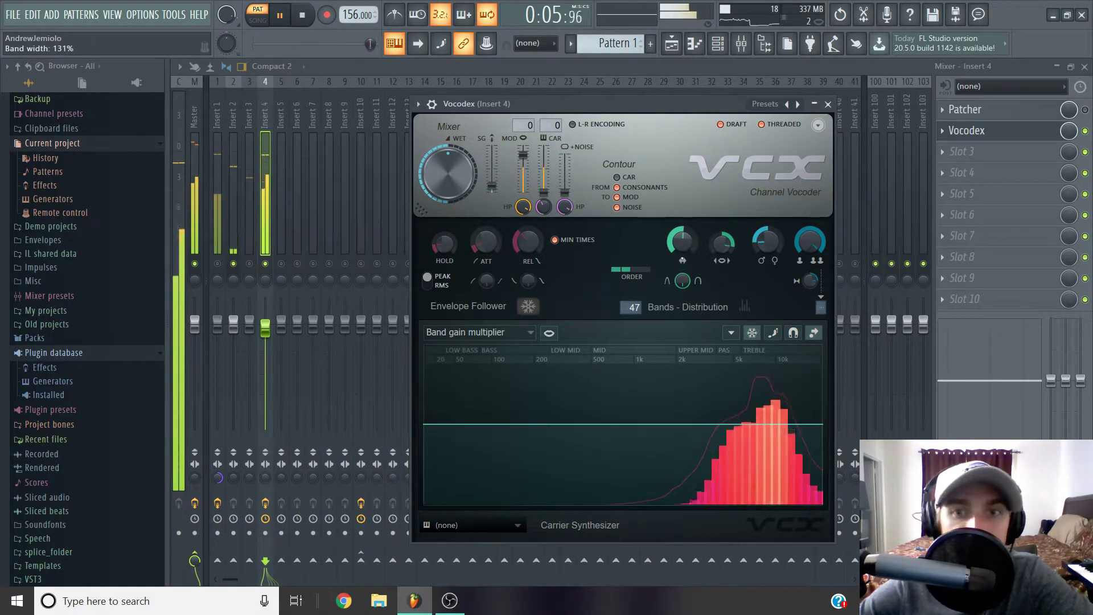
Load the Chord preset from Vocodex's Immediate presets
{"action": "left_click", "coordinate": [417, 104]}
{"action": "mouse_move", "coordinate": [458, 152]}
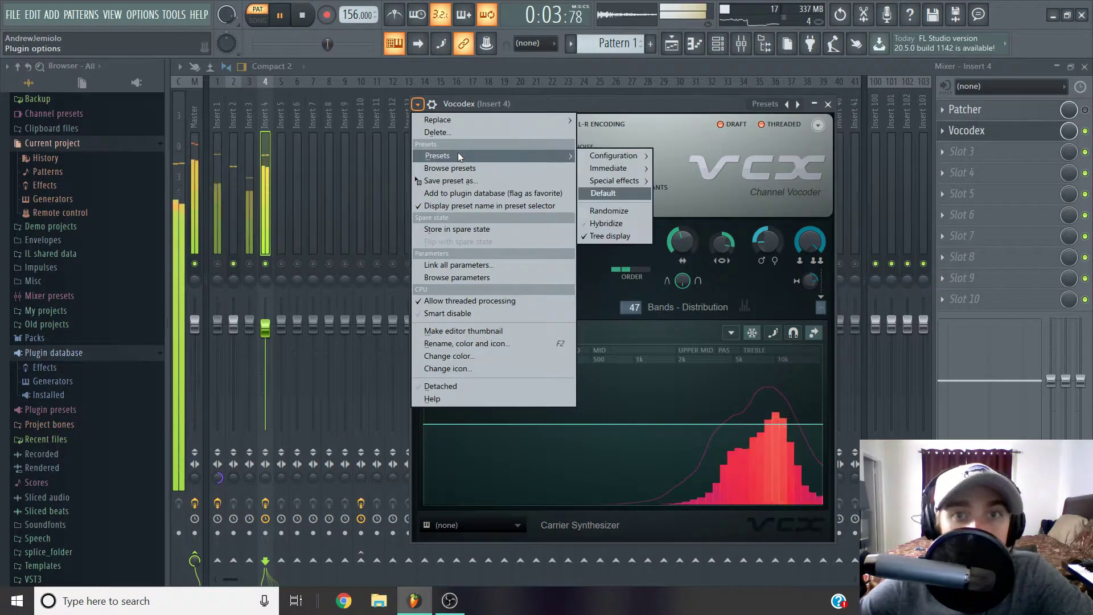
{"action": "mouse_move", "coordinate": [617, 162]}
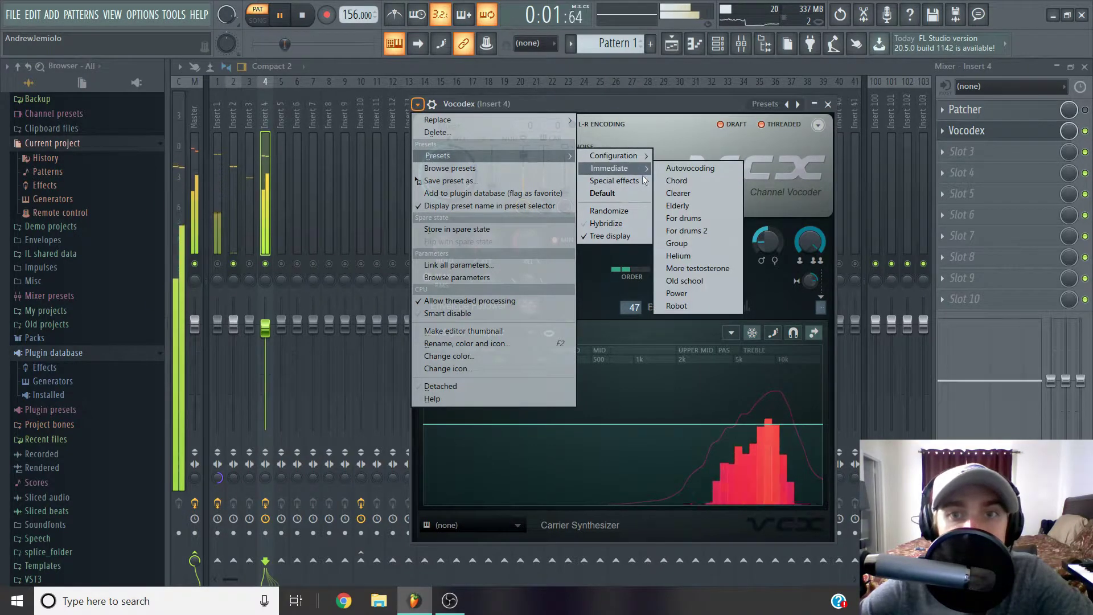
{"action": "left_click", "coordinate": [684, 193]}
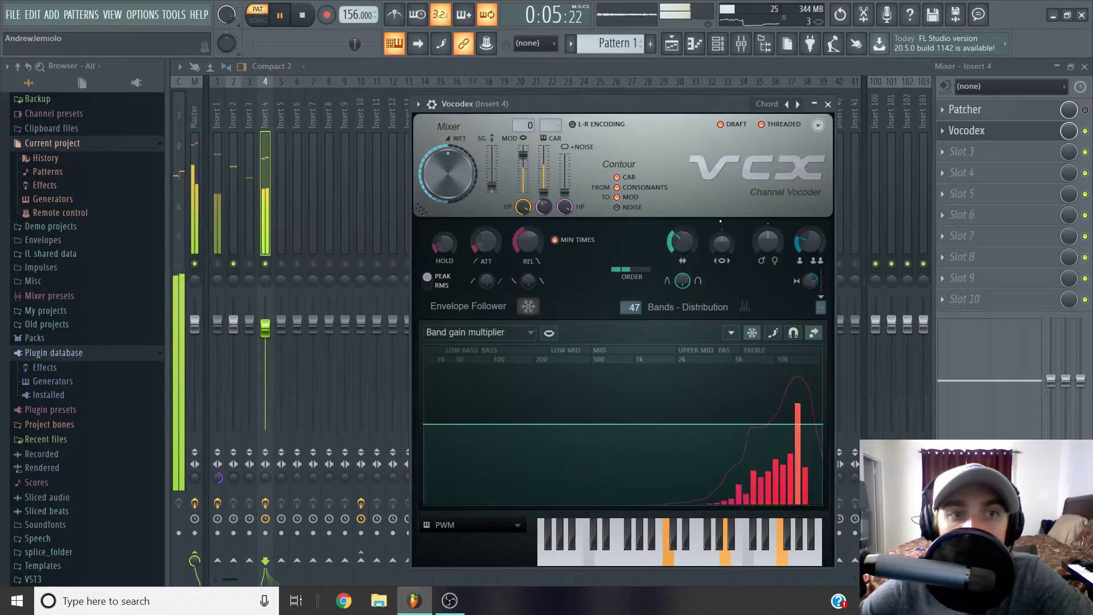
Lower Vocodex's modulator pitch shift, raise the unison shift to 100% and the band width to maximum, then stop playback
{"action": "left_click_drag", "start_coordinate": [768, 242], "coordinate": [768, 253]}
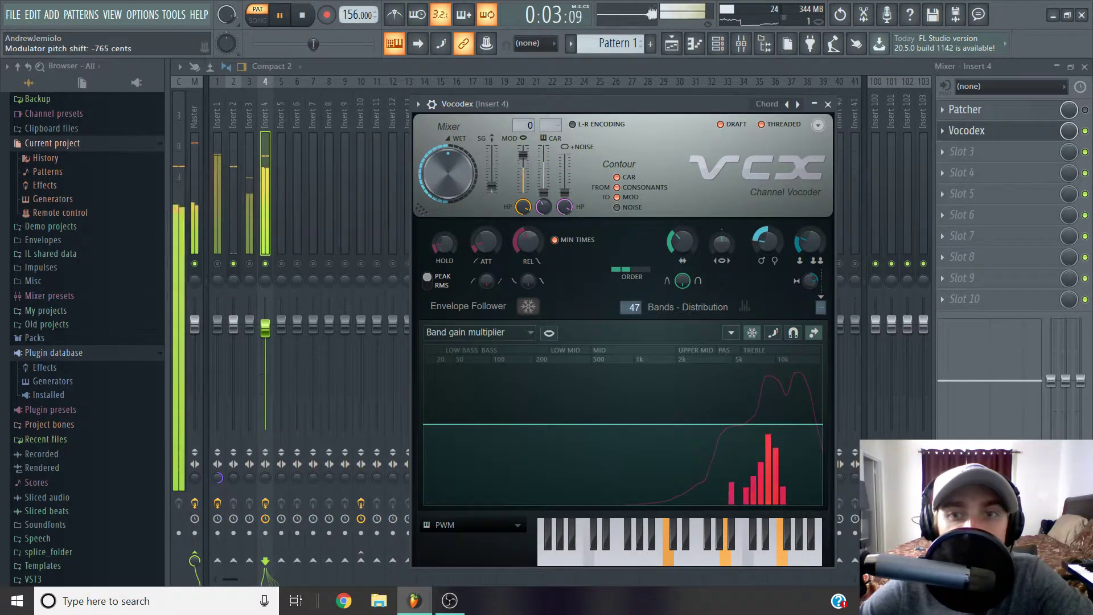
{"action": "left_click_drag", "start_coordinate": [766, 242], "coordinate": [810, 219]}
{"action": "left_click_drag", "start_coordinate": [682, 243], "coordinate": [682, 262]}
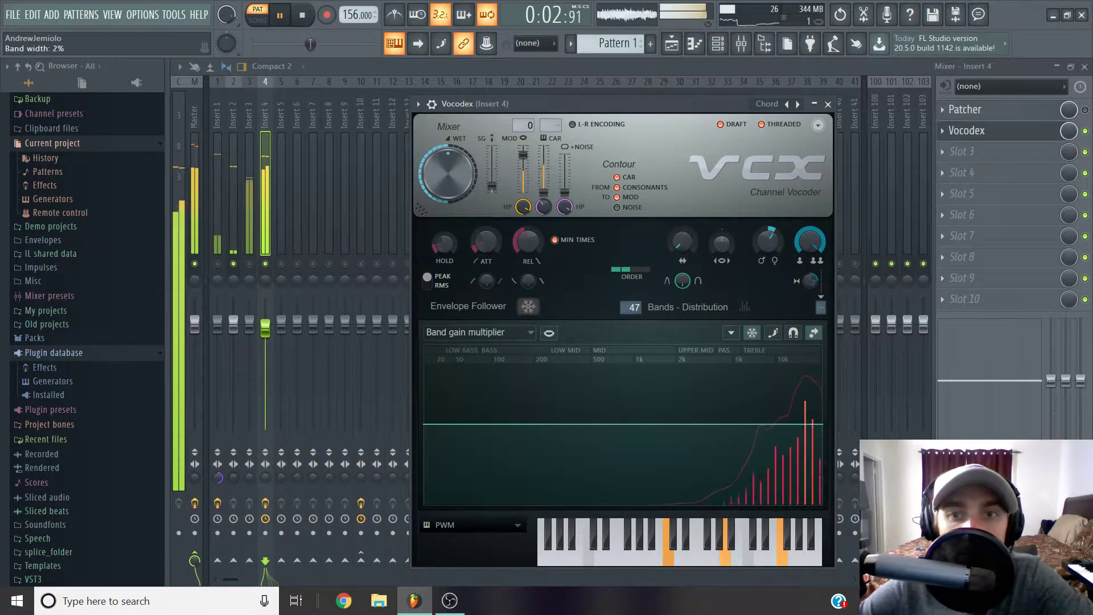
{"action": "left_click_drag", "start_coordinate": [768, 242], "coordinate": [768, 252]}
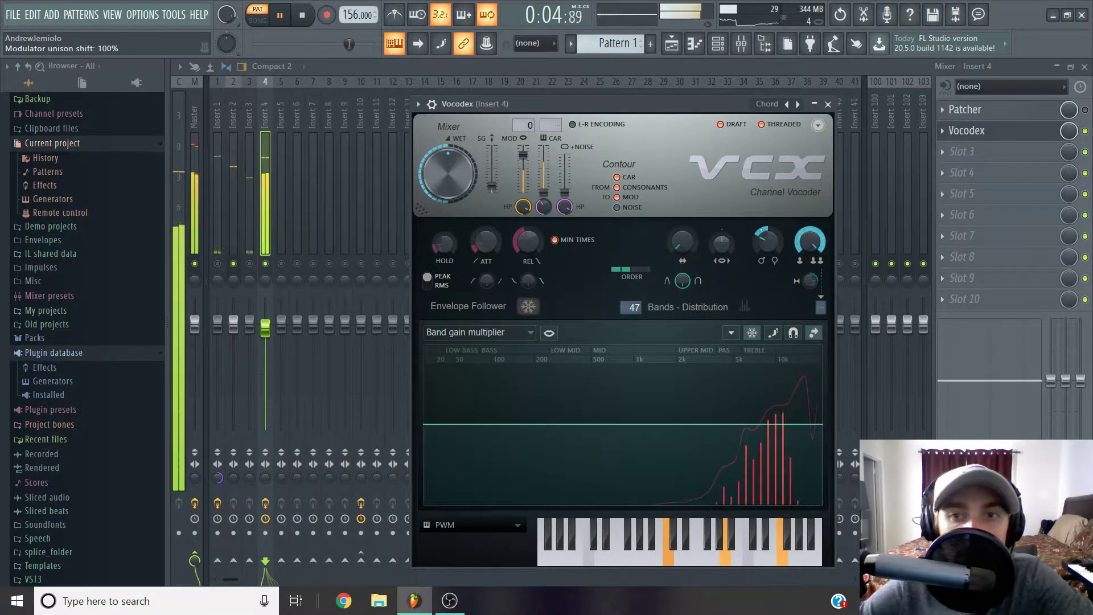
{"action": "left_click_drag", "start_coordinate": [682, 243], "coordinate": [683, 231]}
{"action": "left_click_drag", "start_coordinate": [768, 242], "coordinate": [768, 250]}
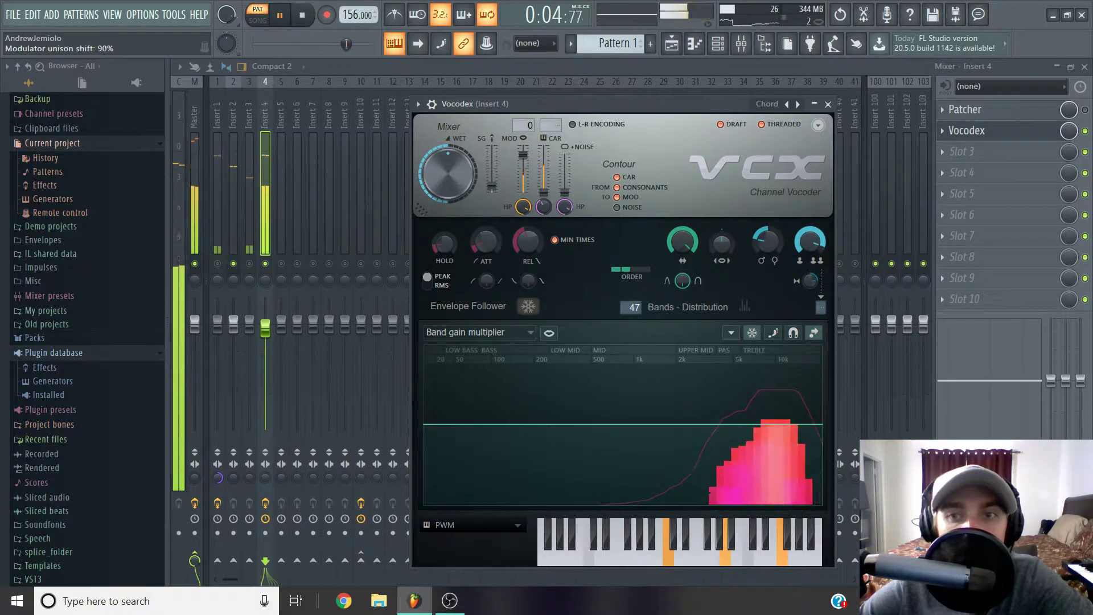
{"action": "key", "text": "space"}
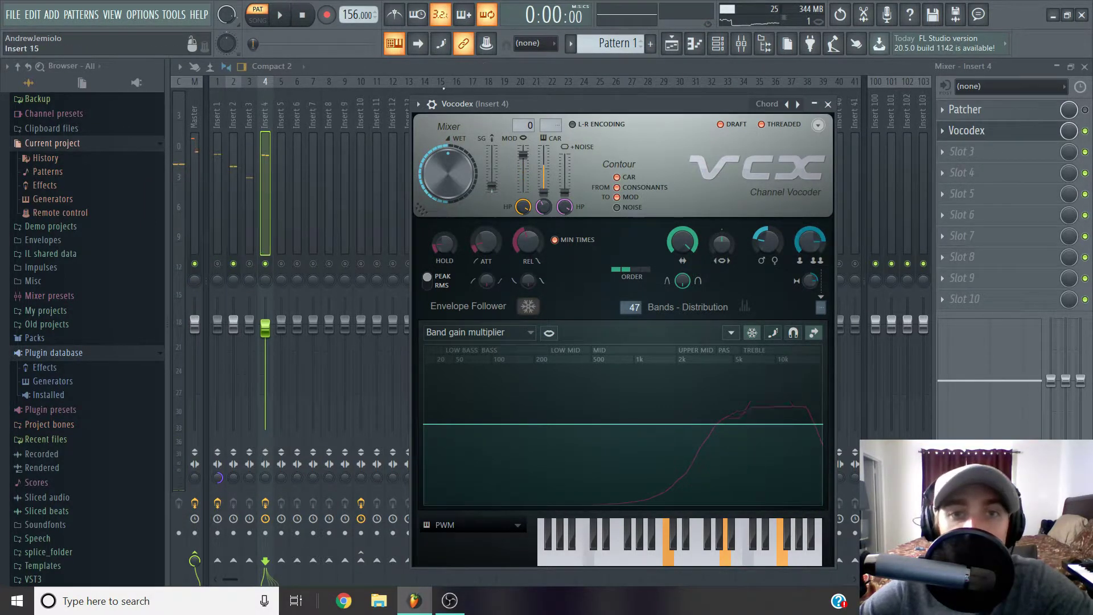
Load the Droplets preset from Vocodex's Special effects presets and start playback
{"action": "left_click", "coordinate": [418, 104]}
{"action": "mouse_move", "coordinate": [494, 155]}
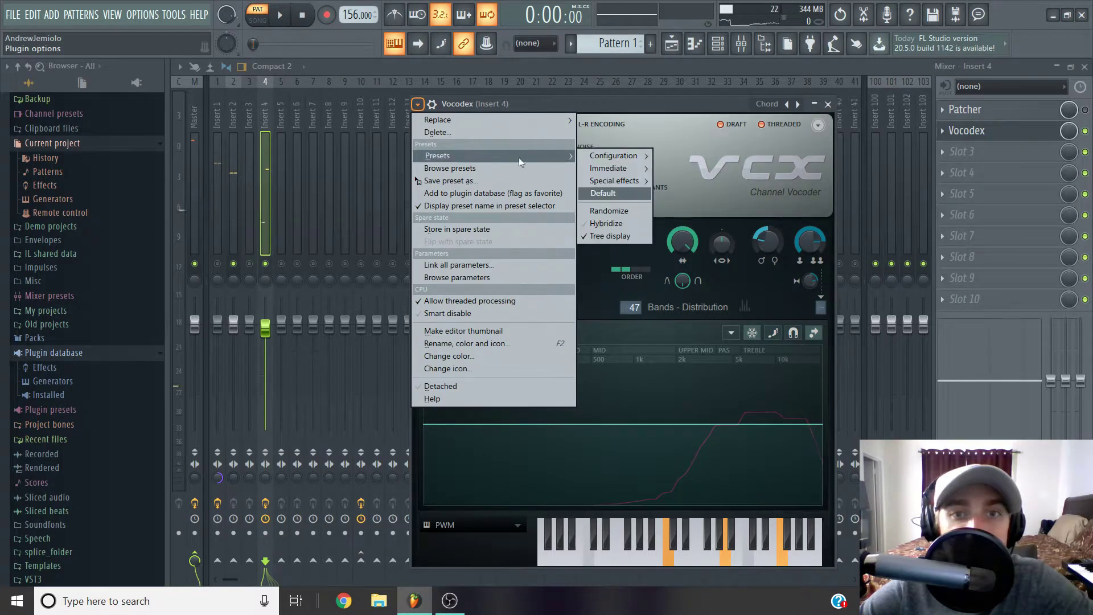
{"action": "mouse_move", "coordinate": [638, 180]}
{"action": "left_click", "coordinate": [689, 193]}
{"action": "key", "text": "space"}
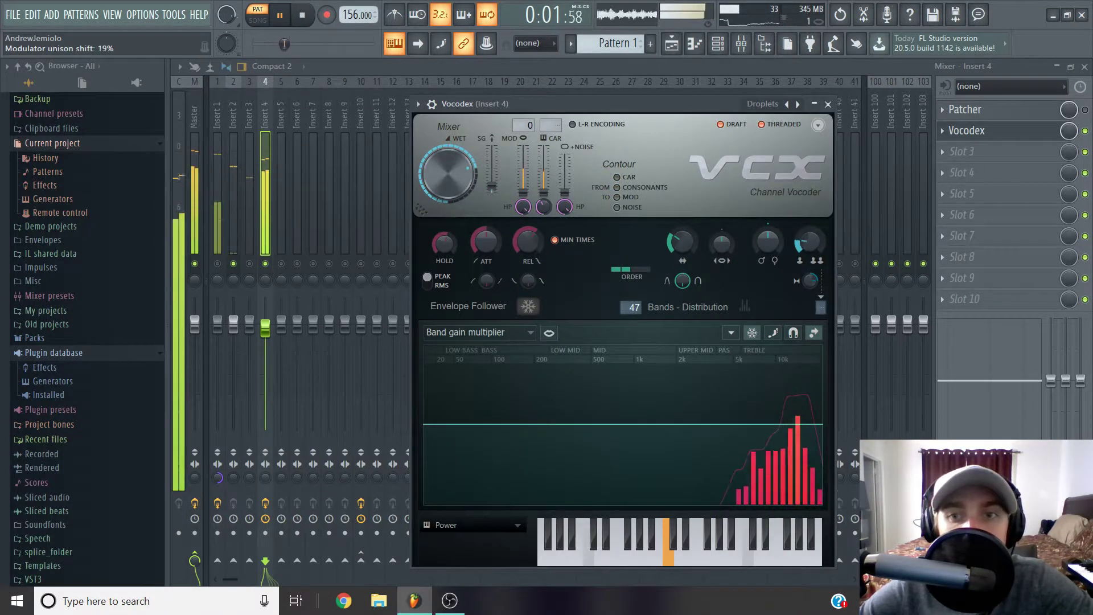
Lower the modulator pitch shift on the Droplets preset, raise the band width to about 107% and stop playback
{"action": "left_click_drag", "start_coordinate": [767, 241], "coordinate": [768, 261]}
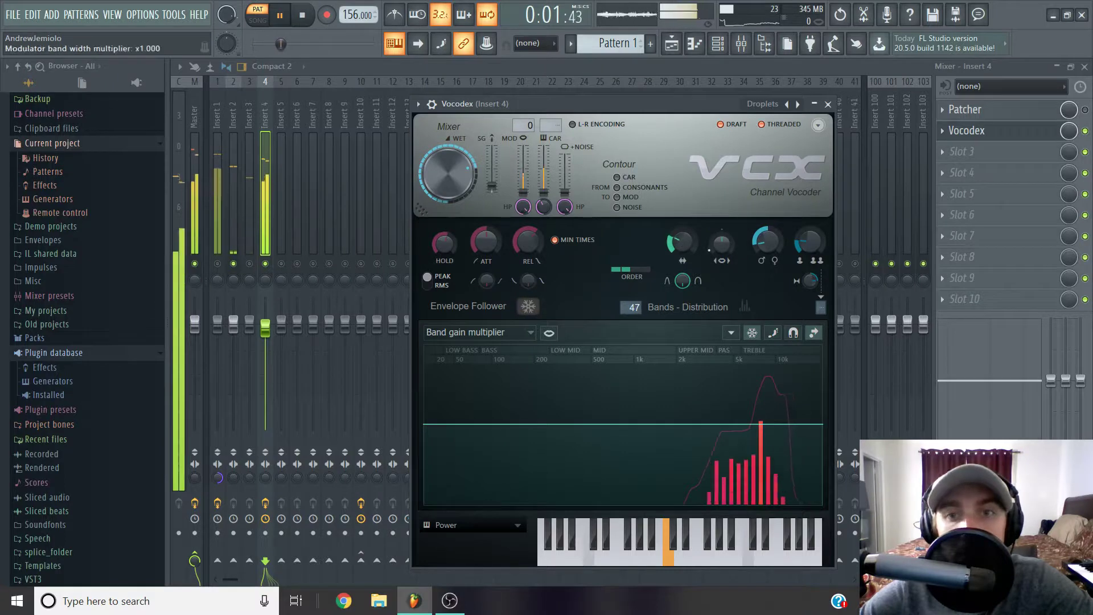
{"action": "left_click_drag", "start_coordinate": [689, 243], "coordinate": [689, 219]}
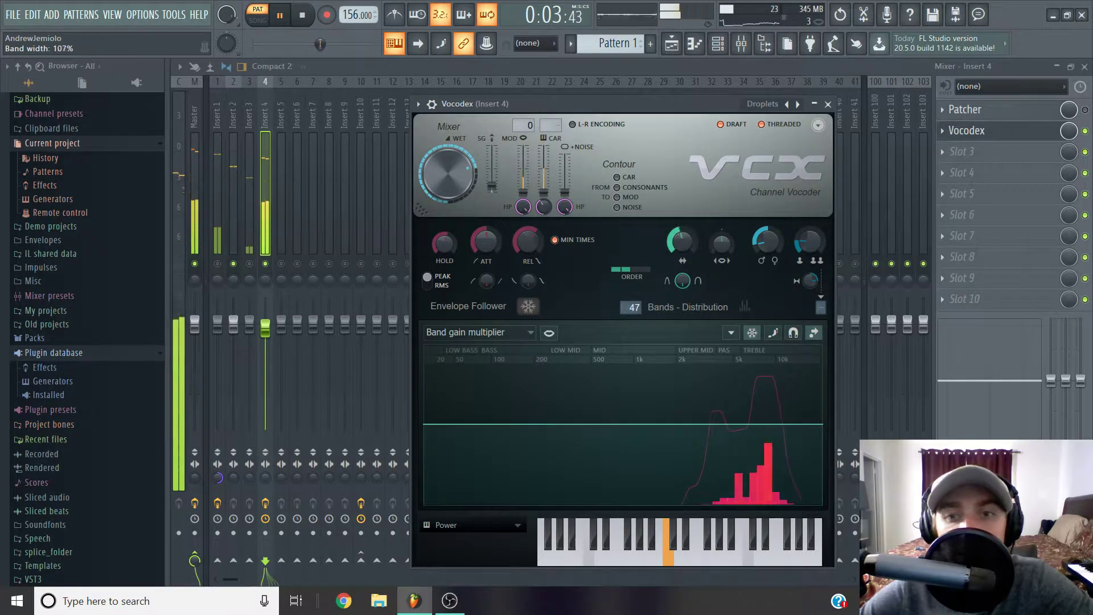
{"action": "key", "text": "space"}
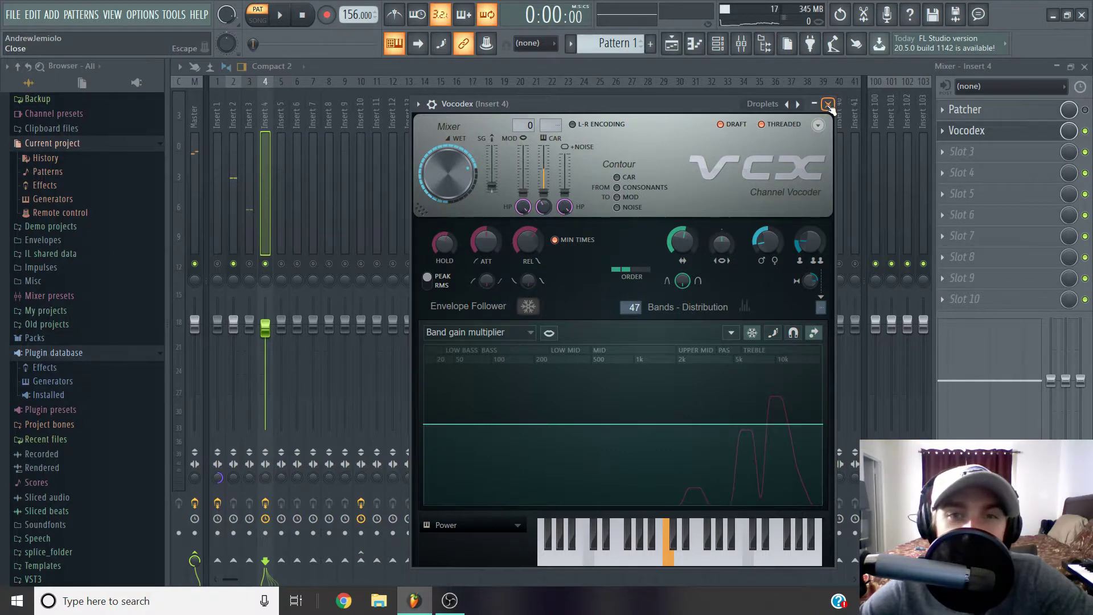
Start playback and step through Vocodex's presets, settling on Backing voices
{"action": "key", "text": "space"}
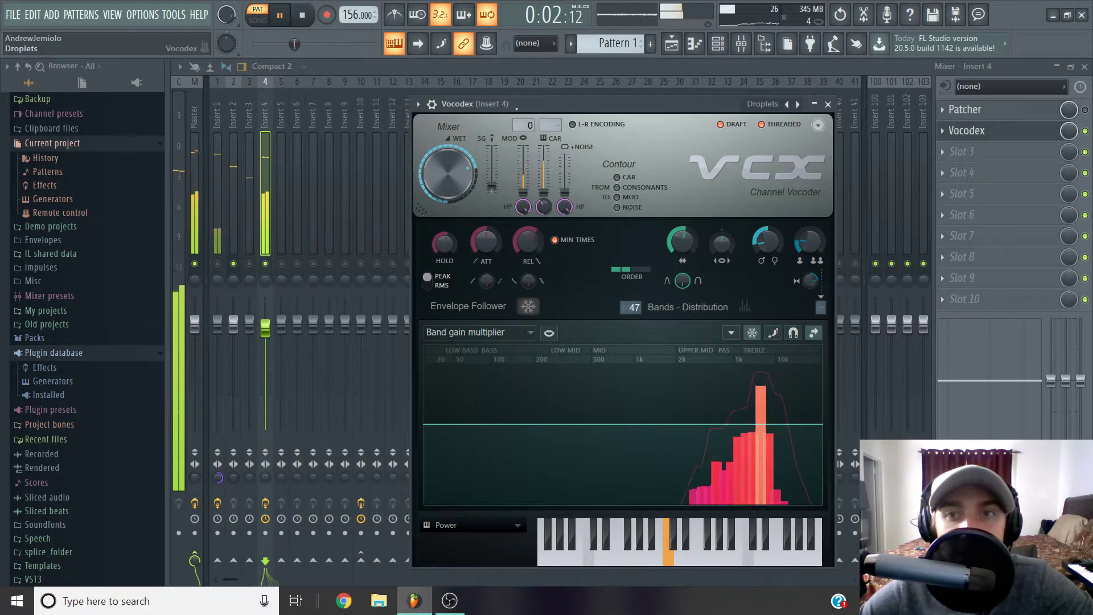
{"action": "left_click", "coordinate": [800, 106]}
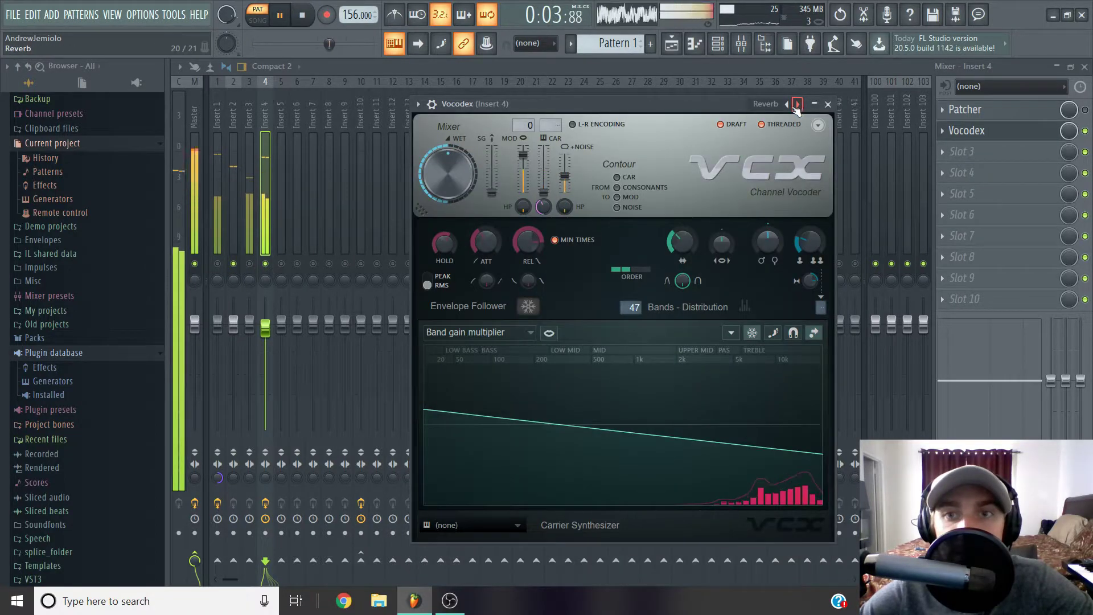
{"action": "left_click", "coordinate": [797, 105]}
{"action": "left_click", "coordinate": [798, 104]}
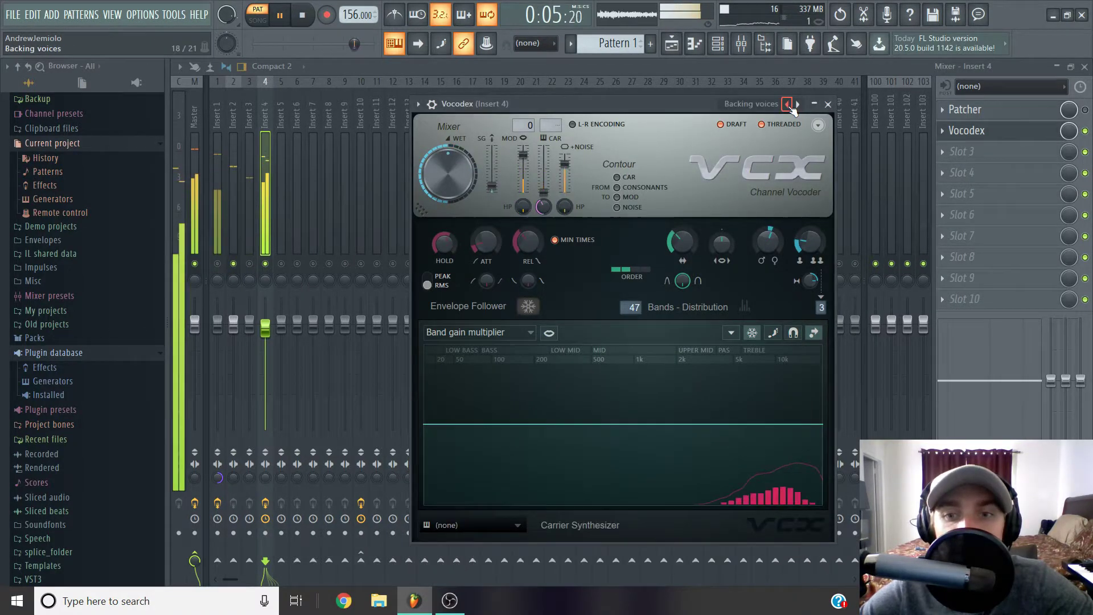
Lower Vocodex's modulator pitch shift and band width, raise unison shift to maximum and the modulator band width multiplier, then stop and close Vocodex
{"action": "left_click_drag", "start_coordinate": [767, 236], "coordinate": [819, 216]}
{"action": "mouse_move", "coordinate": [682, 241]}
{"action": "left_mouse_down"}
{"action": "mouse_move", "coordinate": [682, 211]}
{"action": "mouse_move", "coordinate": [683, 276]}
{"action": "mouse_move", "coordinate": [682, 232]}
{"action": "left_mouse_up"}
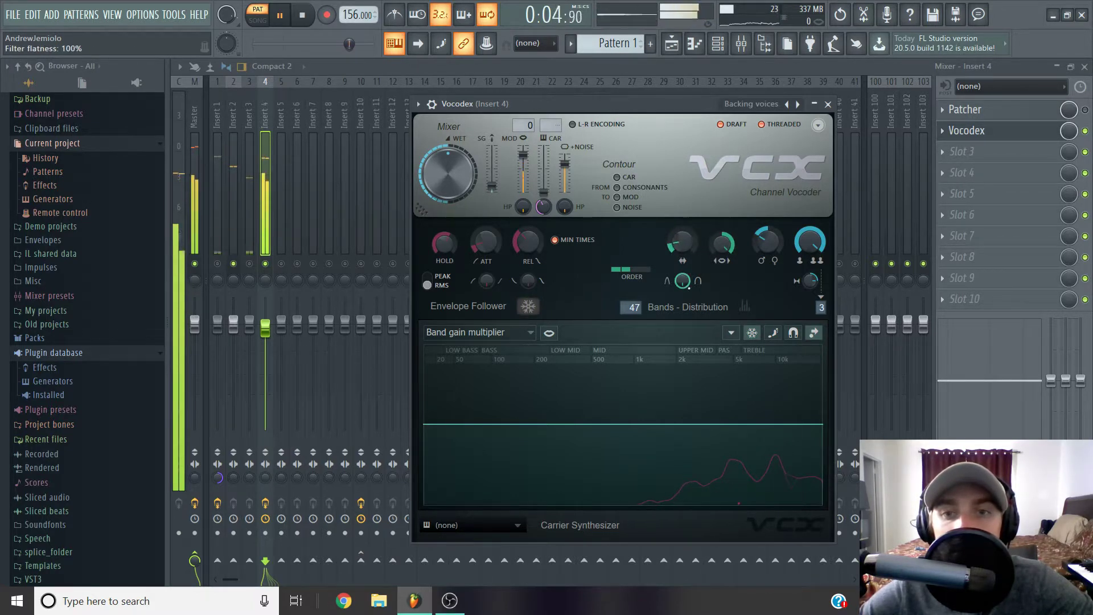
{"action": "key", "text": "space"}
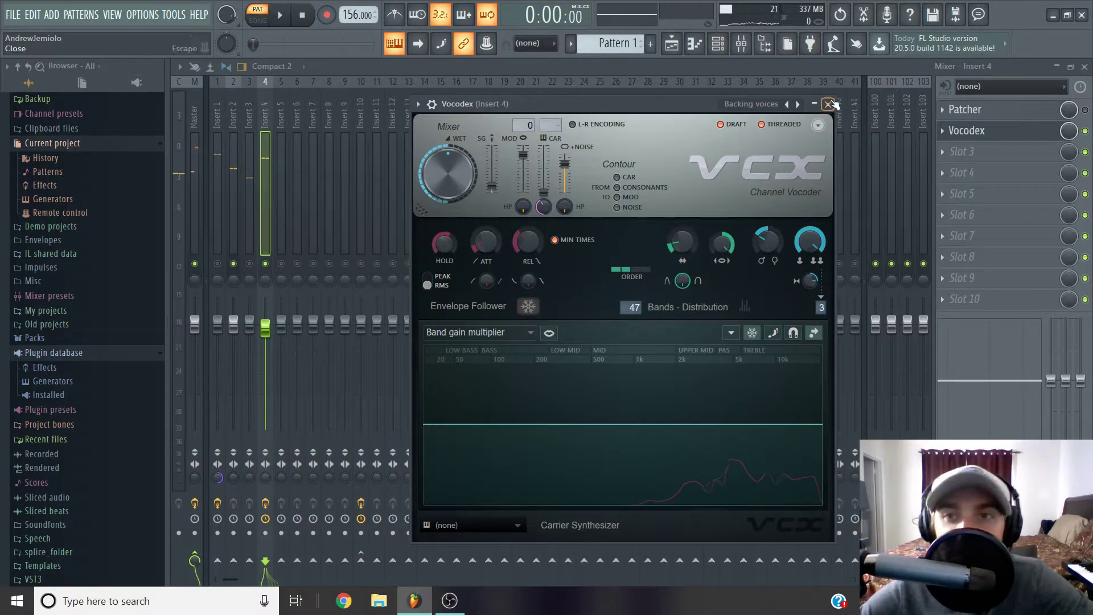
{"action": "left_click", "coordinate": [828, 104]}
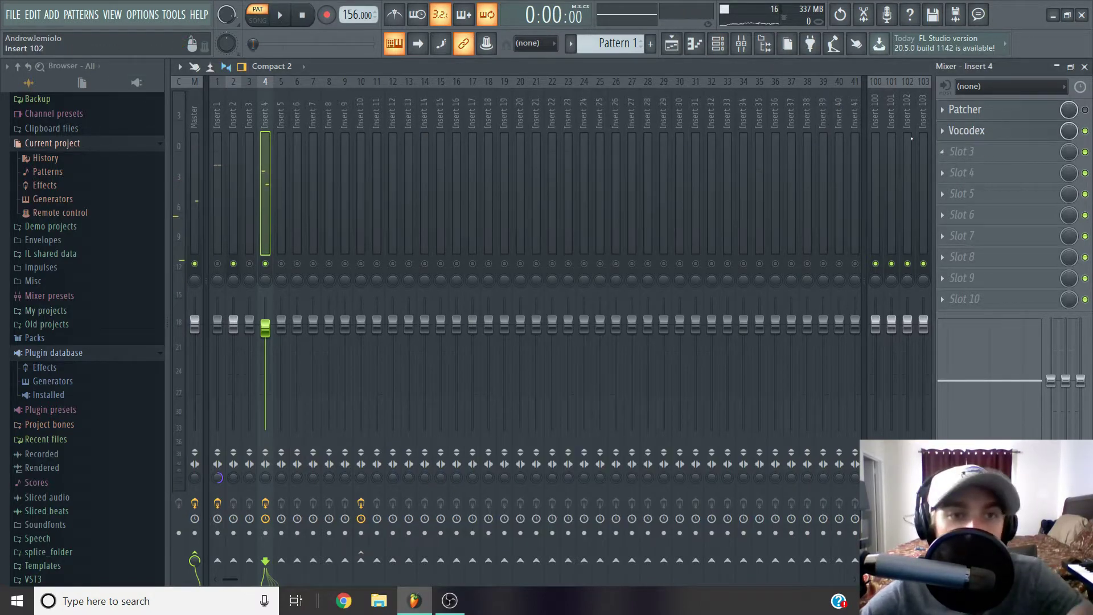
Unmute Insert 3 and Insert 1 and play the full pattern with Vocodex open, then stop and close it
{"action": "left_click", "coordinate": [249, 264]}
{"action": "left_click", "coordinate": [218, 264]}
{"action": "key", "text": "space"}
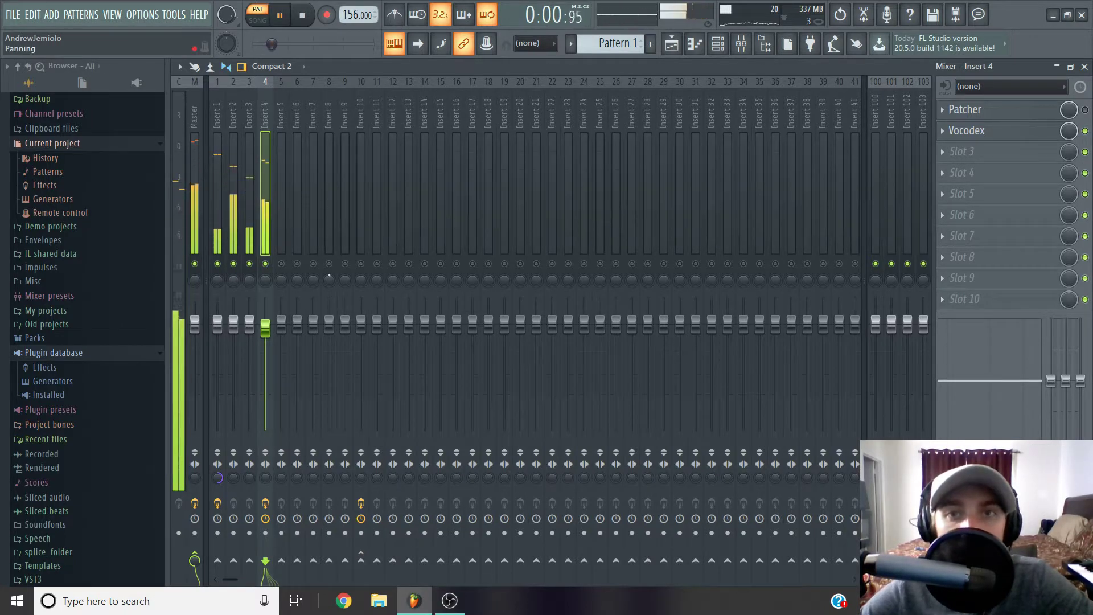
{"action": "left_click", "coordinate": [966, 131]}
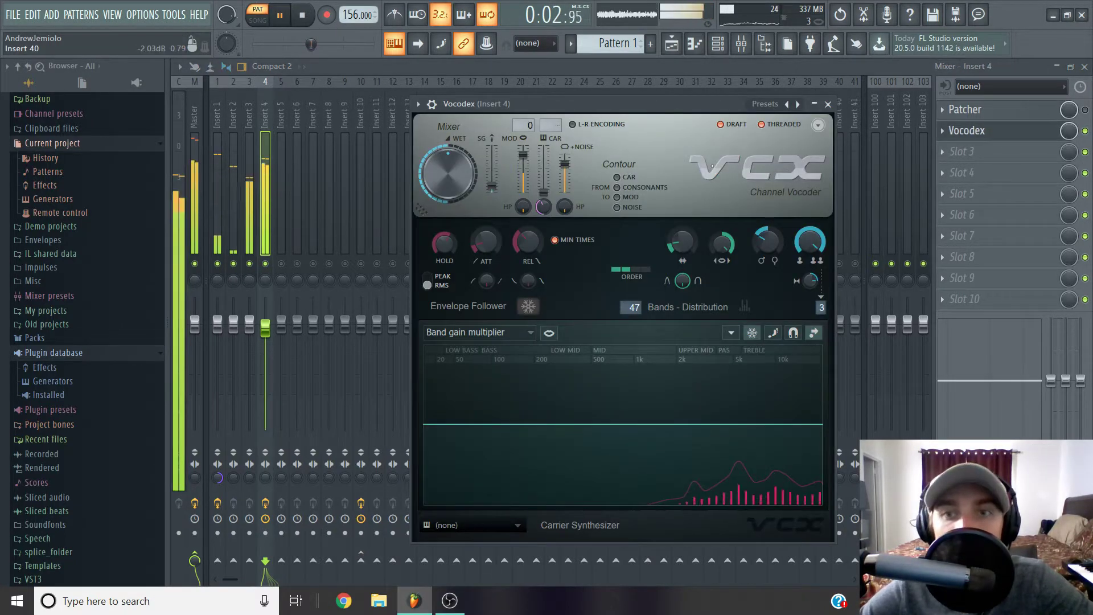
{"action": "key", "text": "space"}
{"action": "left_click", "coordinate": [828, 104]}
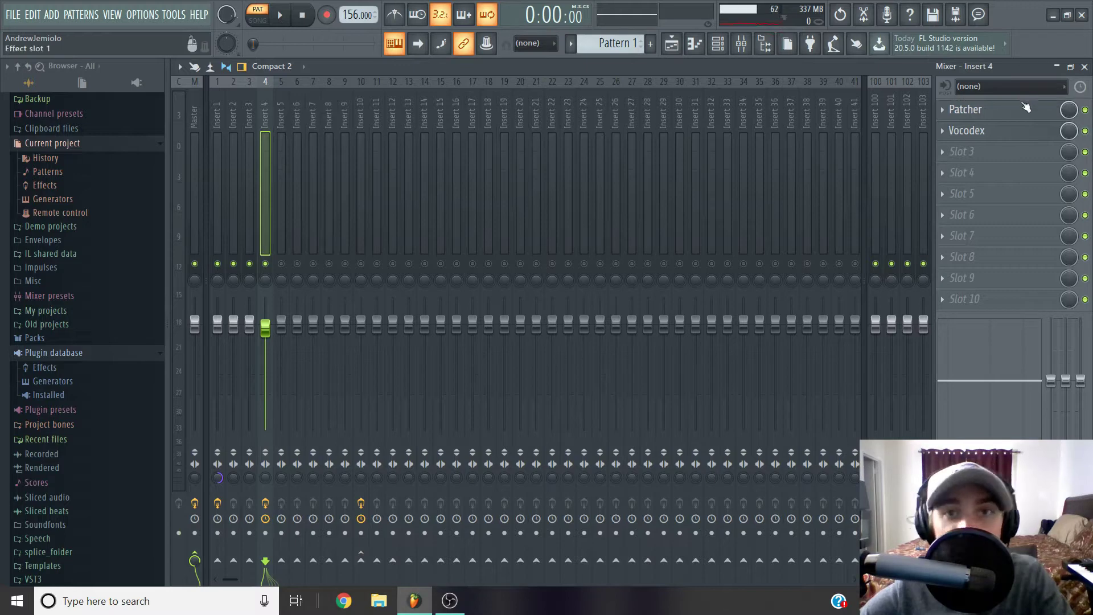
Re-enable Patcher on Insert 4, play the pattern through Patcher and Vocodex together, then stop
{"action": "key", "text": "space"}
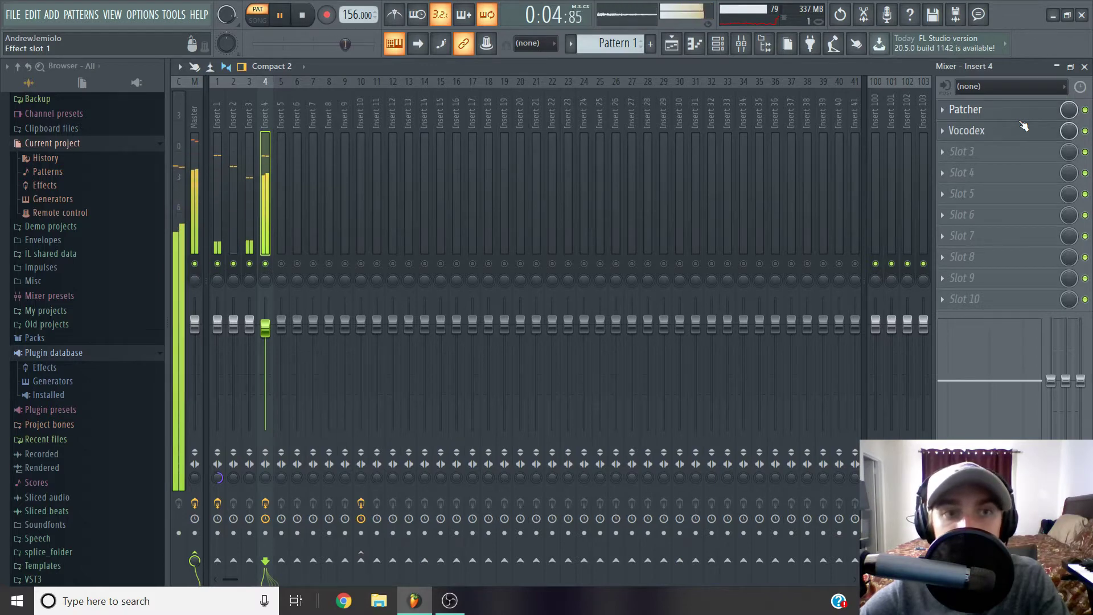
{"action": "key", "text": "space"}
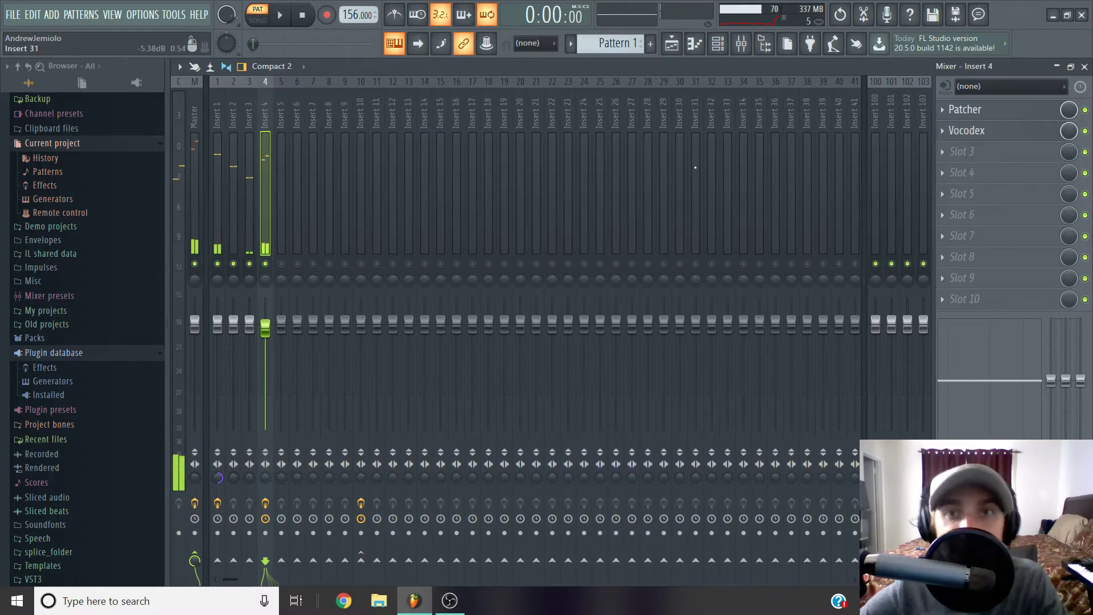